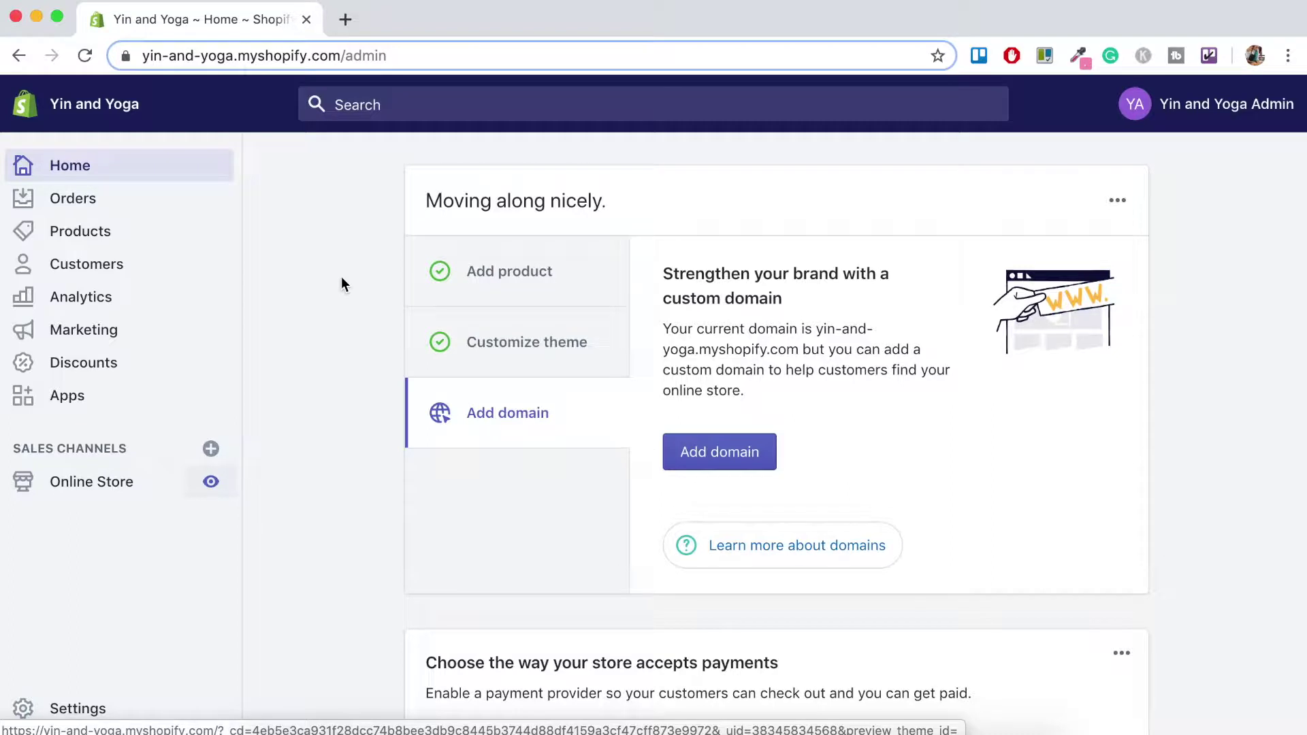
View the live Yin and Yoga storefront in a new browser tab
{"action": "left_click", "coordinate": [210, 483]}
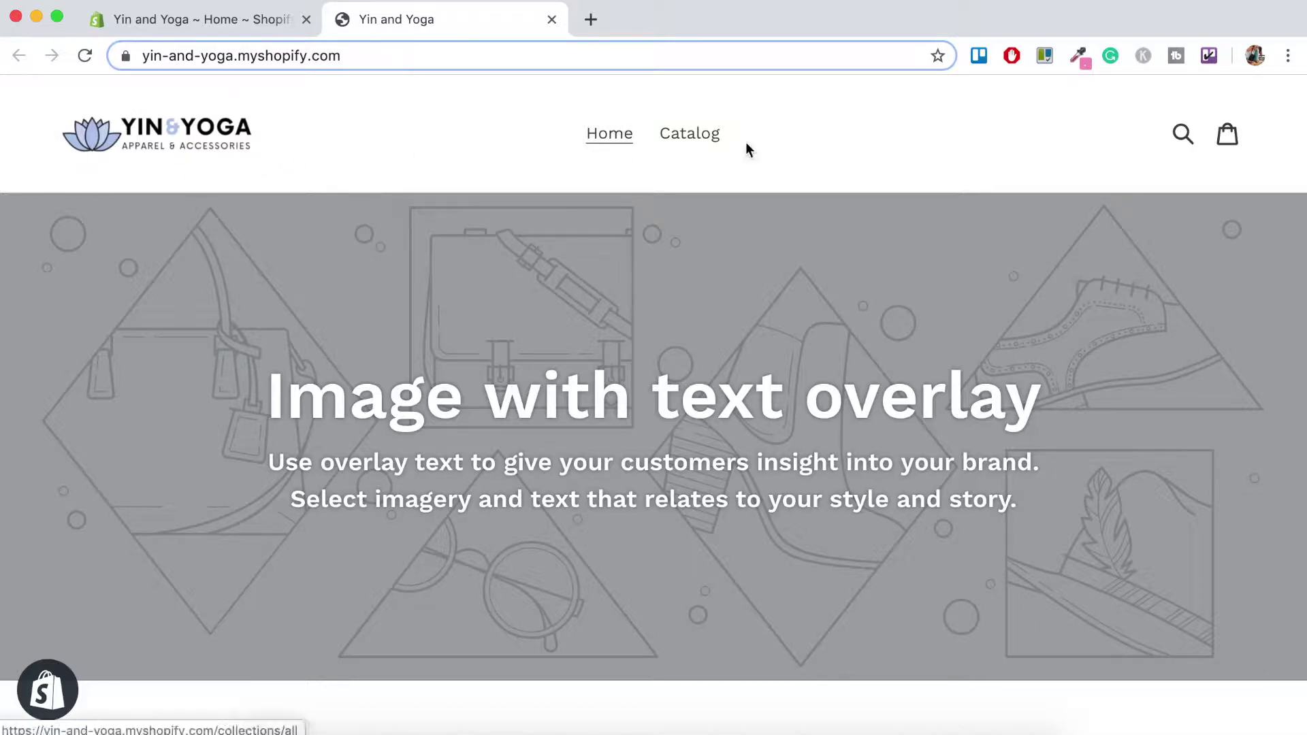
View the $55.00 Yoga Leggings product page from the catalog, then return to admin home
{"action": "left_click", "coordinate": [706, 144]}
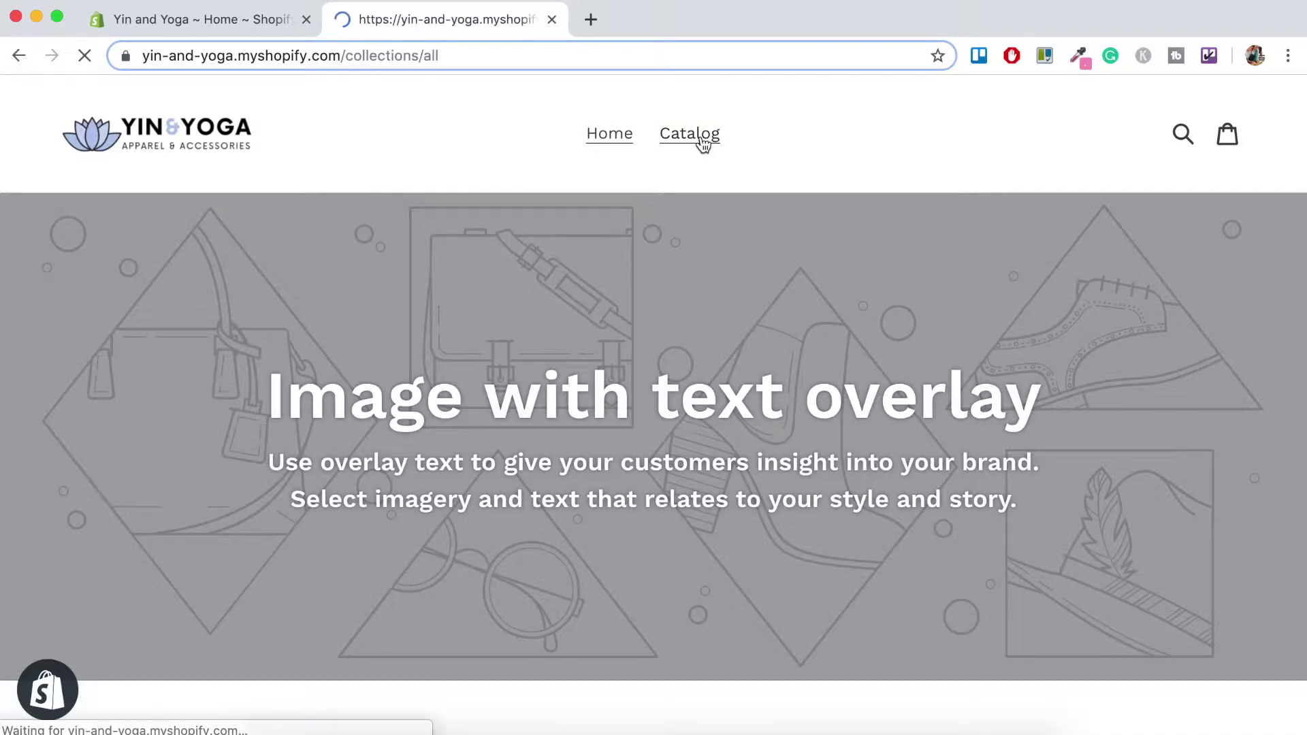
{"action": "scroll", "coordinate": [365, 472], "scroll_direction": "down", "scroll_amount": 3}
{"action": "scroll", "coordinate": [365, 469], "scroll_direction": "down", "scroll_amount": 4}
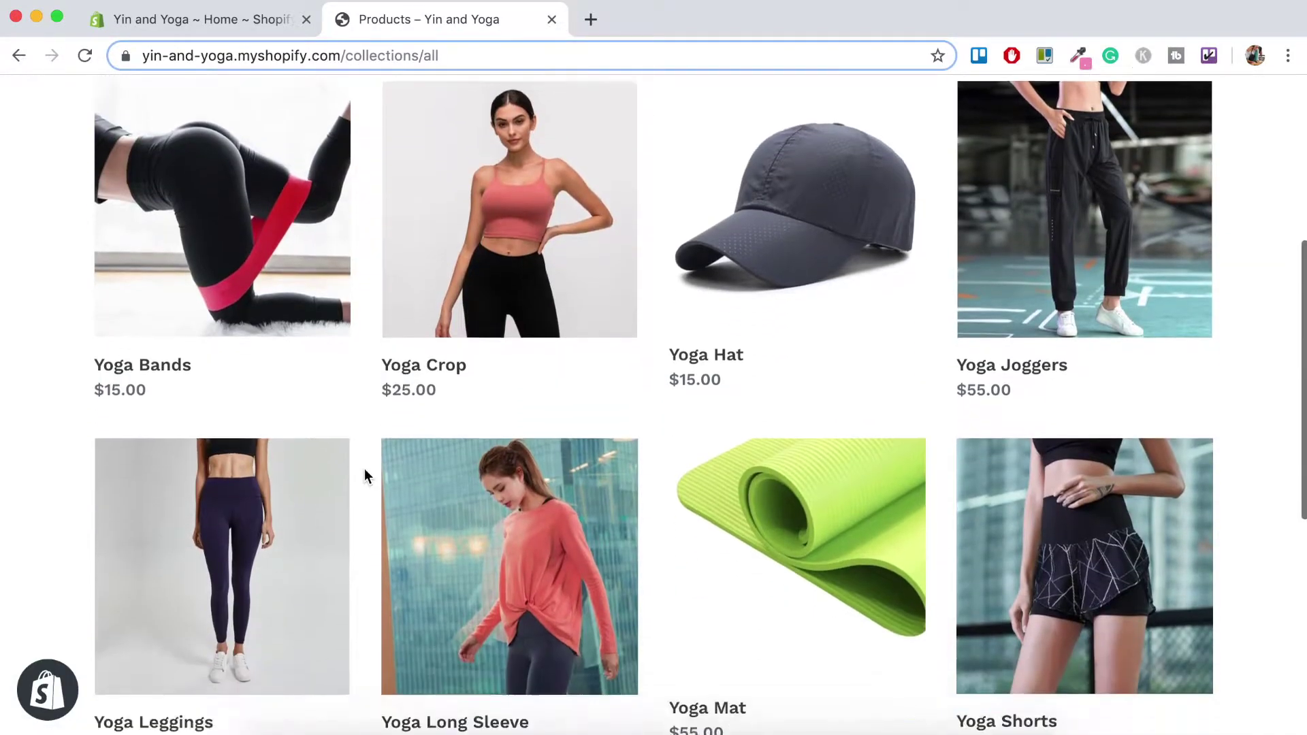
{"action": "left_click", "coordinate": [225, 479]}
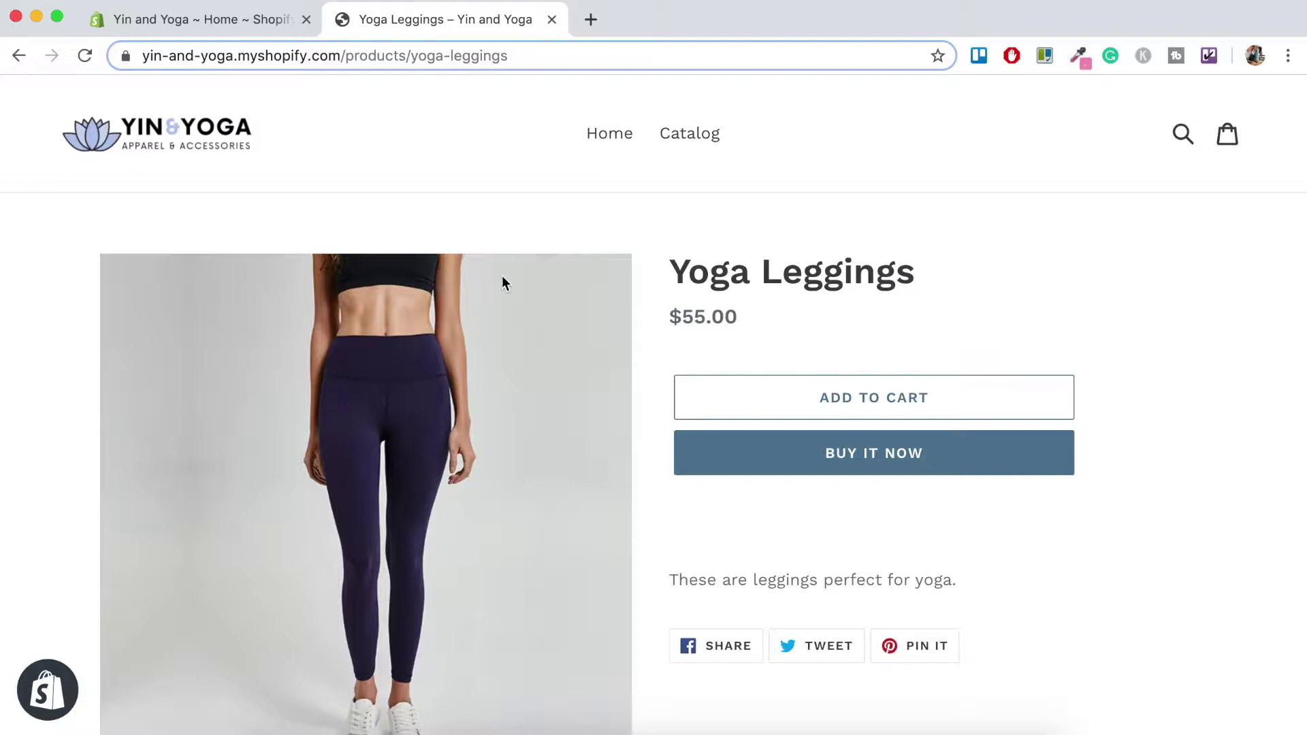
{"action": "left_click", "coordinate": [212, 20]}
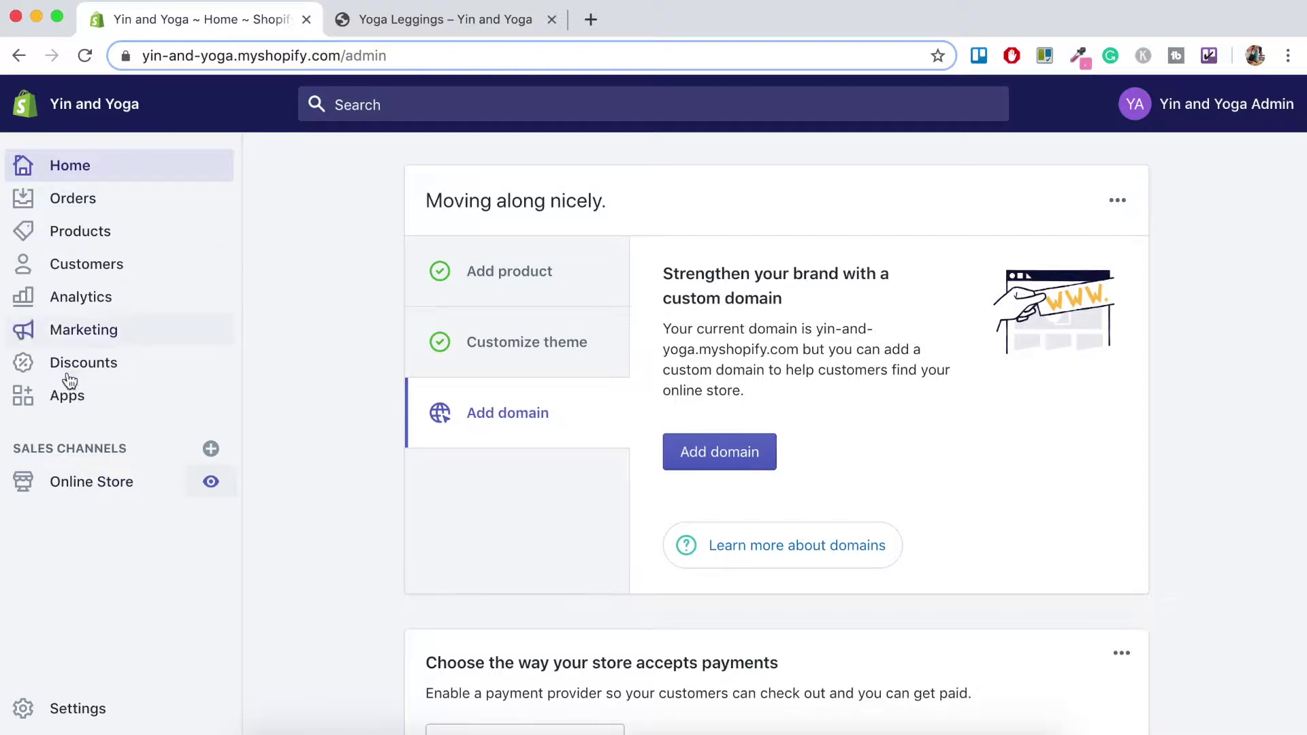
Search the Shopify App Store for 'product reviews' and open Shopify's free Product Reviews app
{"action": "left_click", "coordinate": [77, 397]}
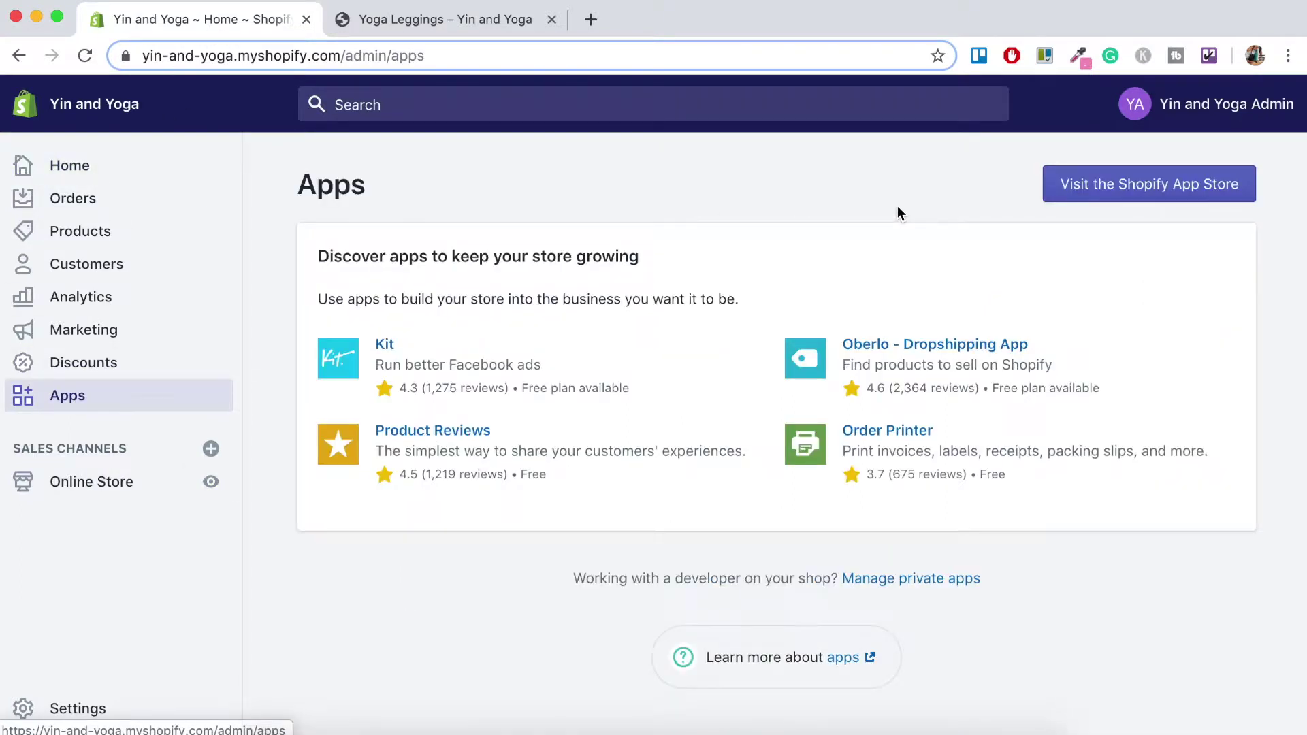
{"action": "left_click", "coordinate": [1151, 190]}
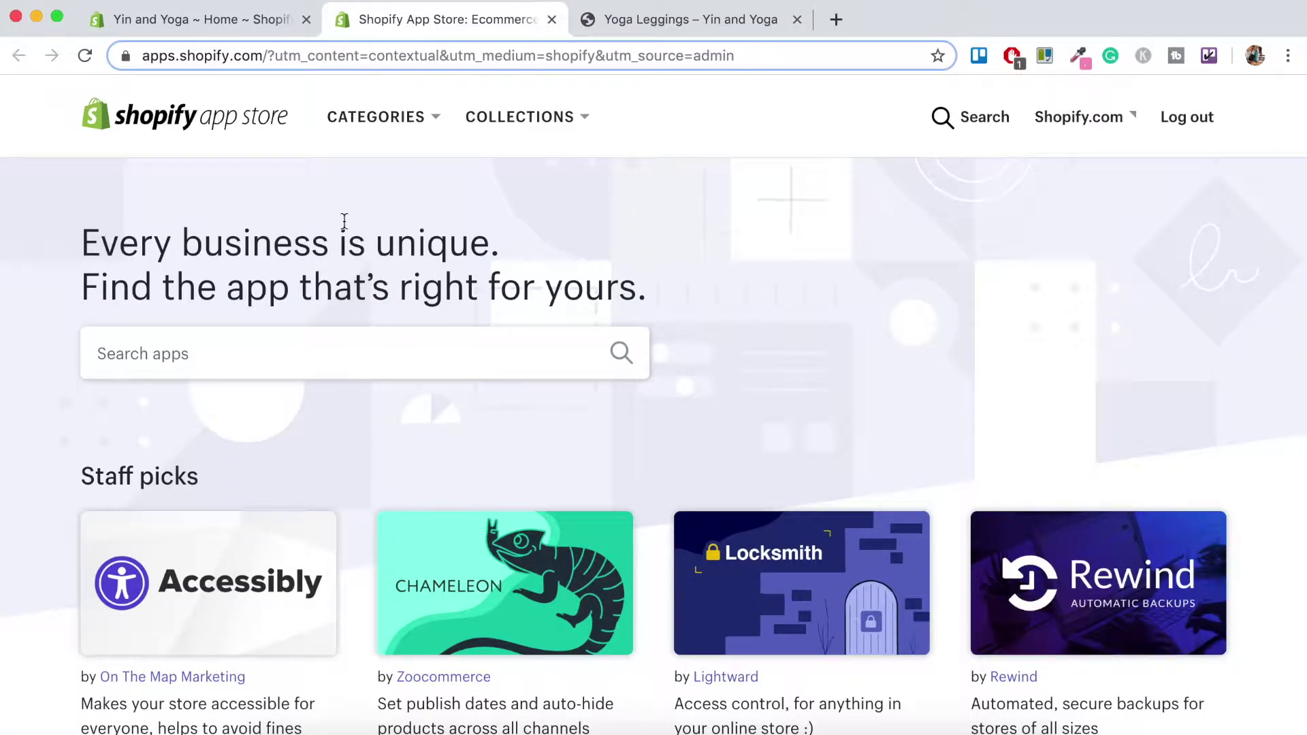
{"action": "left_click", "coordinate": [153, 353]}
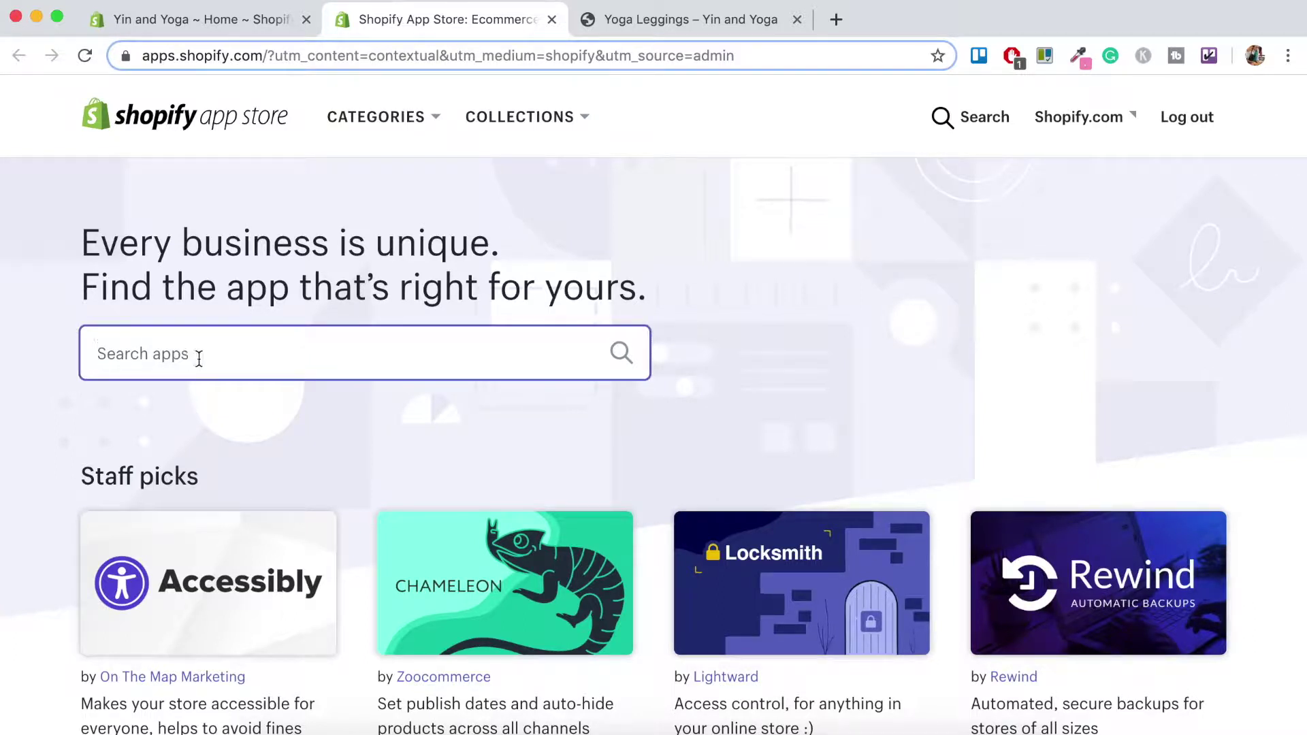
{"action": "type", "text": "Produ"}
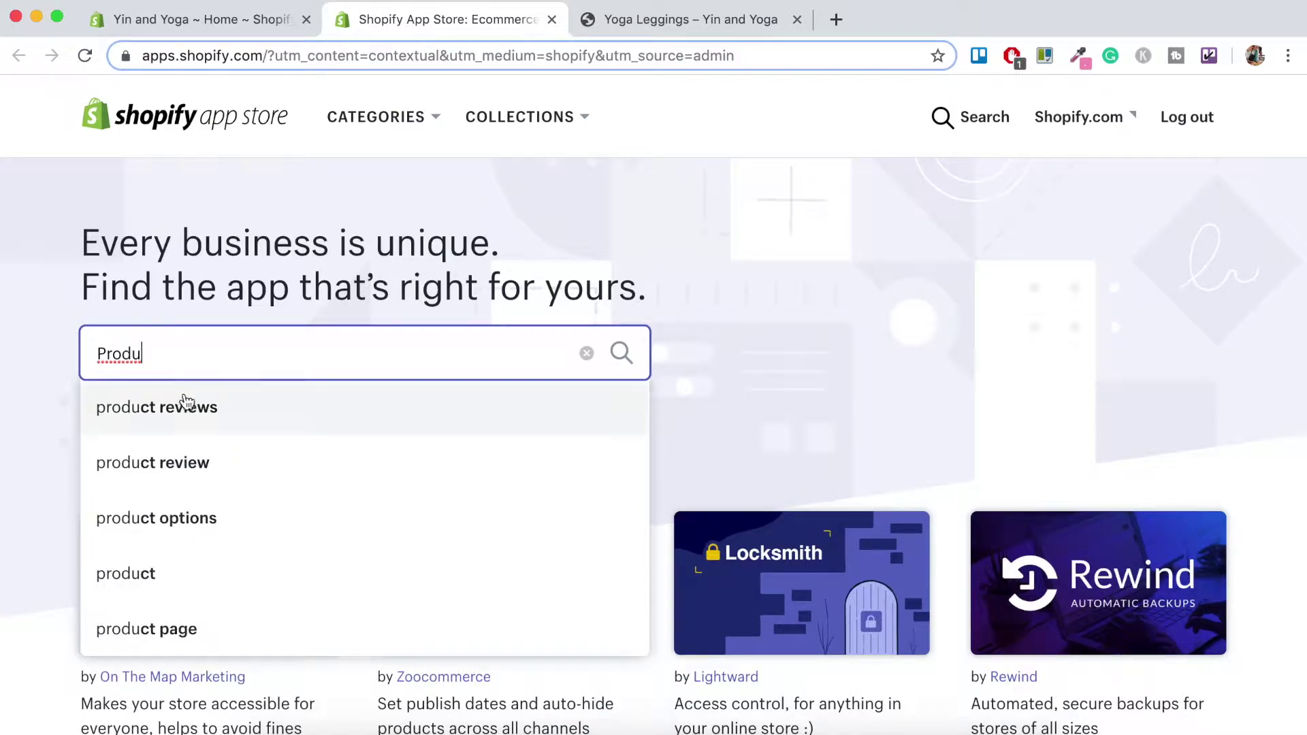
{"action": "left_click", "coordinate": [186, 419]}
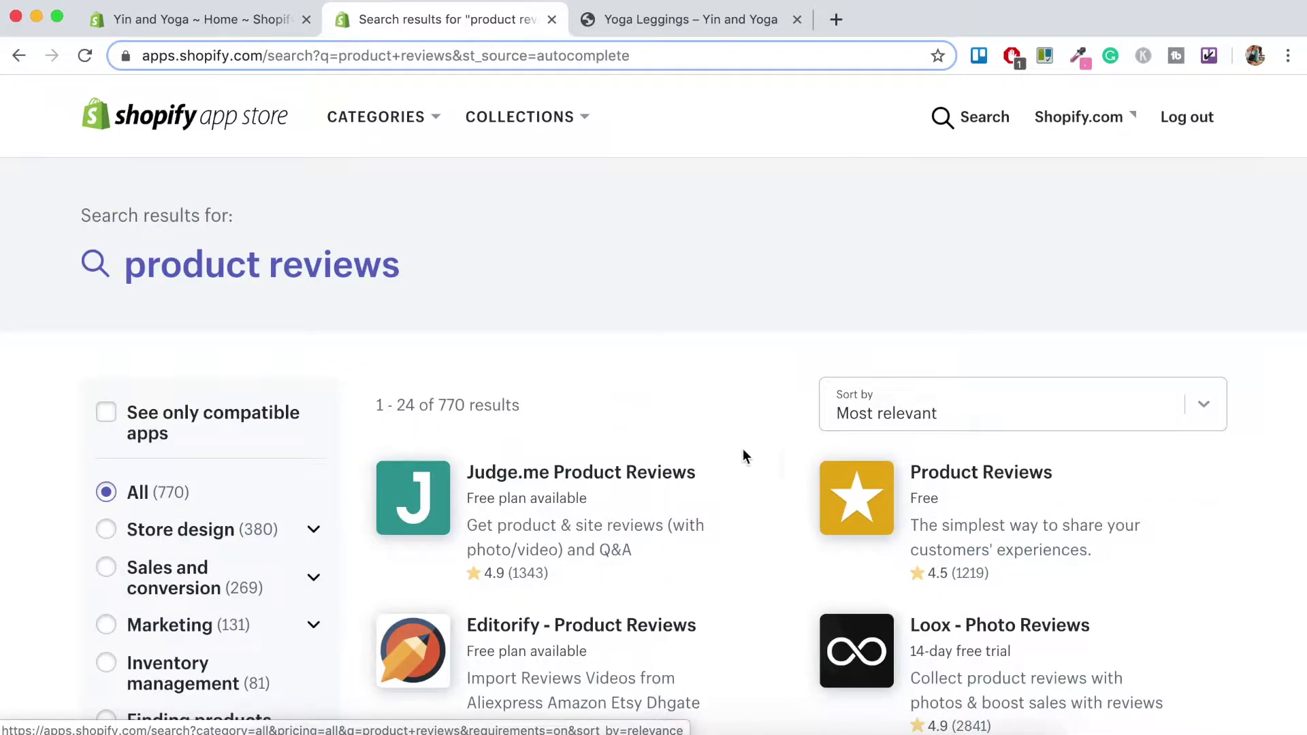
{"action": "scroll", "coordinate": [771, 468], "scroll_direction": "down", "scroll_amount": 2}
{"action": "scroll", "coordinate": [772, 468], "scroll_direction": "down", "scroll_amount": 5}
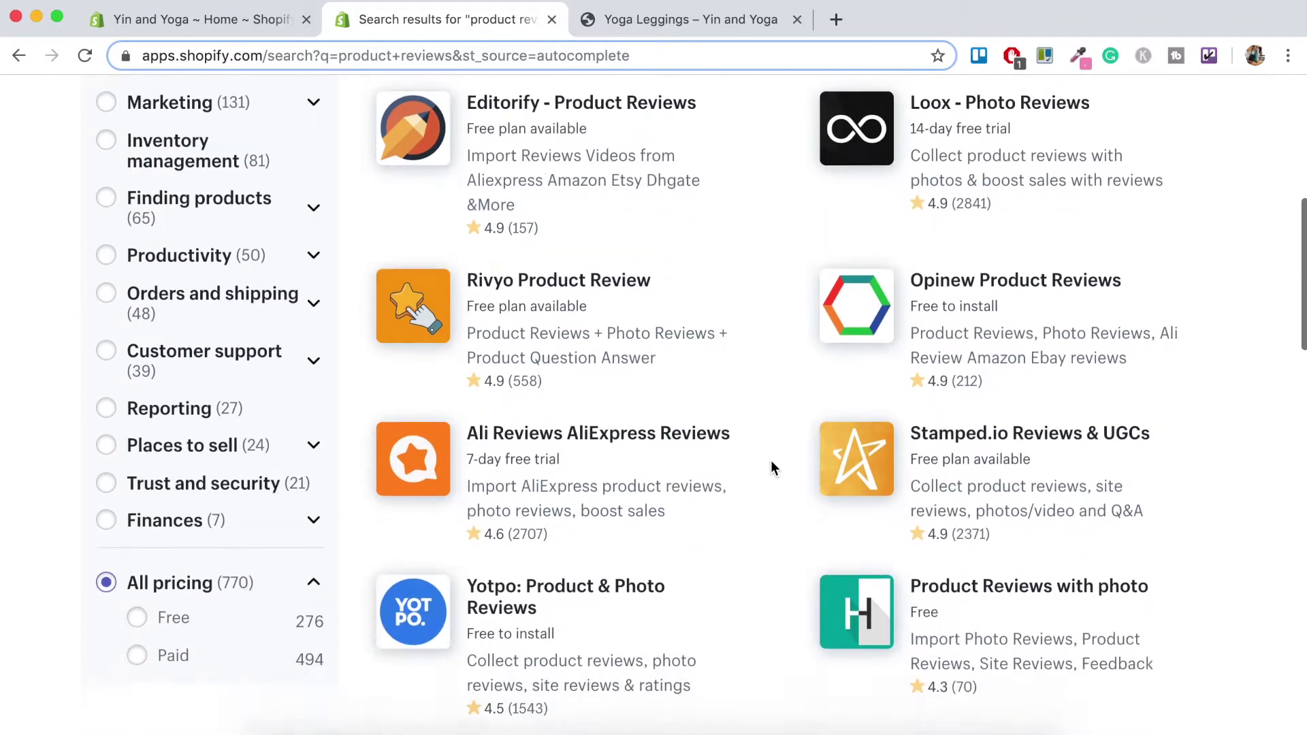
{"action": "scroll", "coordinate": [771, 468], "scroll_direction": "down", "scroll_amount": 3}
{"action": "scroll", "coordinate": [772, 468], "scroll_direction": "down", "scroll_amount": 3}
{"action": "scroll", "coordinate": [772, 469], "scroll_direction": "up", "scroll_amount": 4}
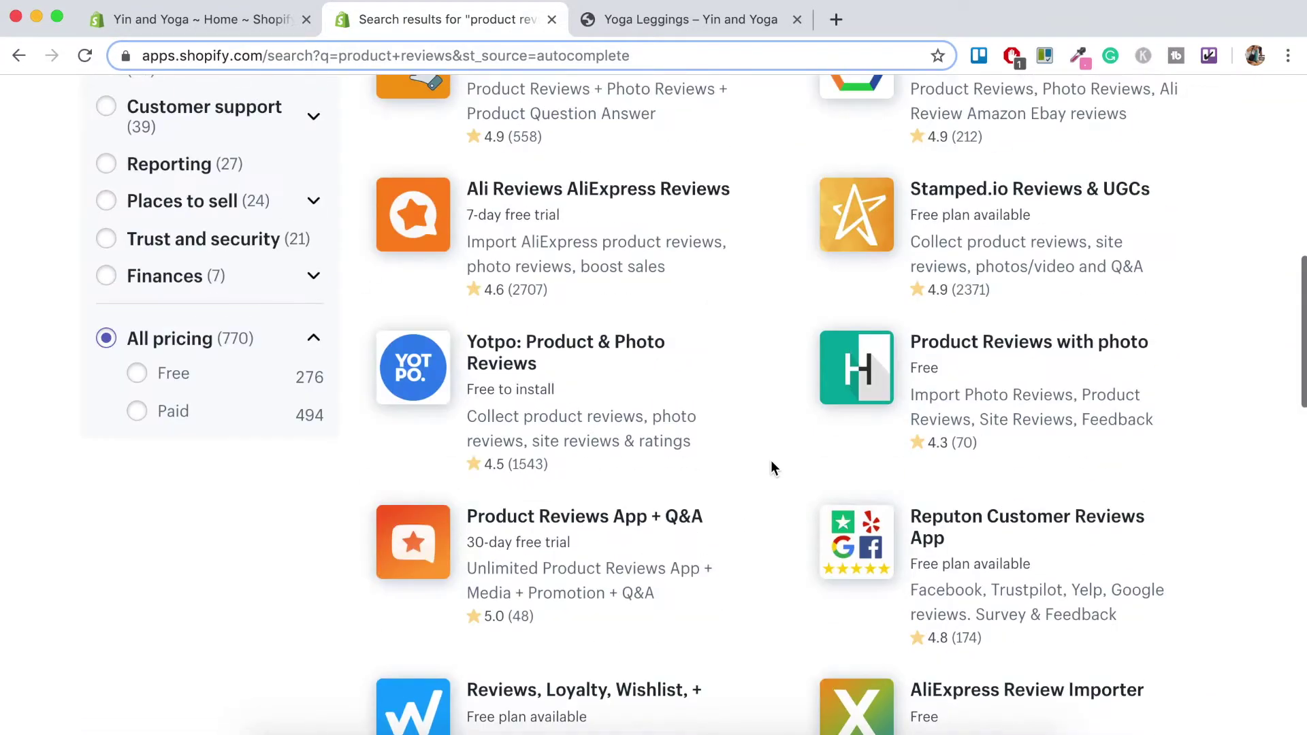
{"action": "scroll", "coordinate": [771, 467], "scroll_direction": "up", "scroll_amount": 4}
{"action": "scroll", "coordinate": [771, 467], "scroll_direction": "up", "scroll_amount": 3}
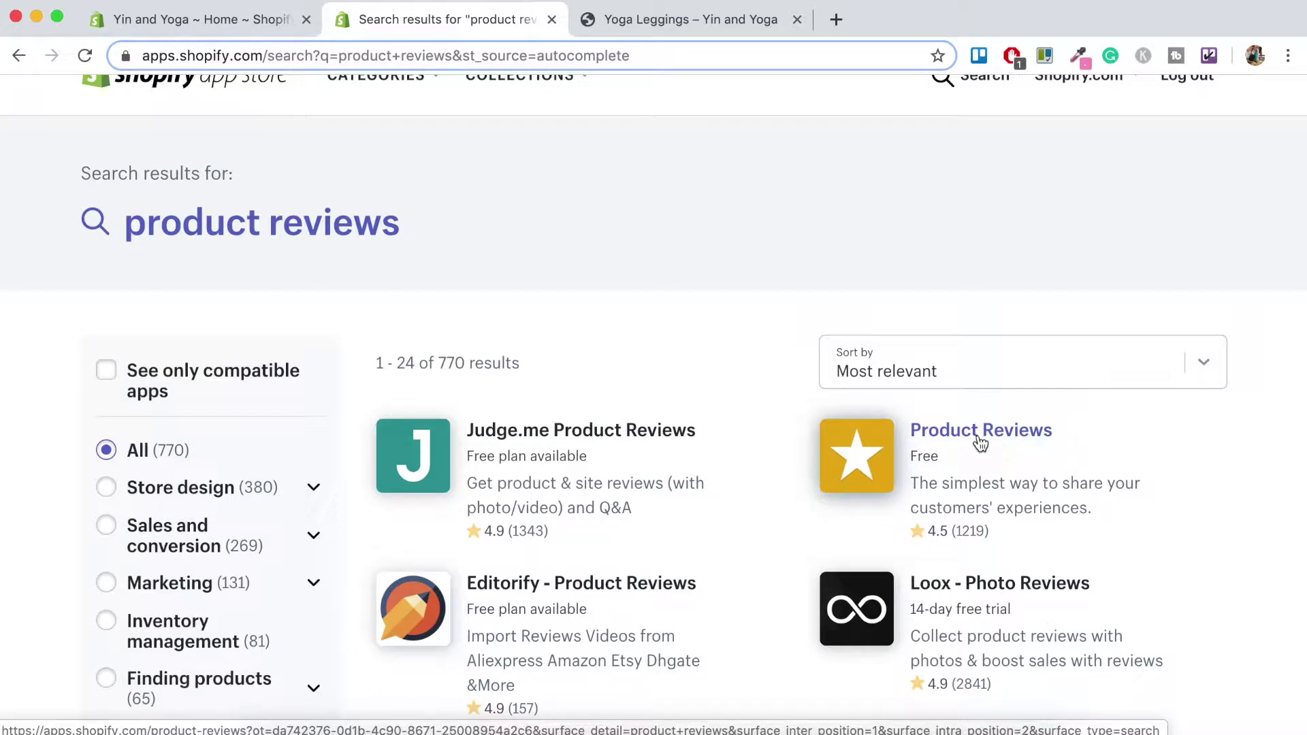
{"action": "left_click", "coordinate": [860, 466]}
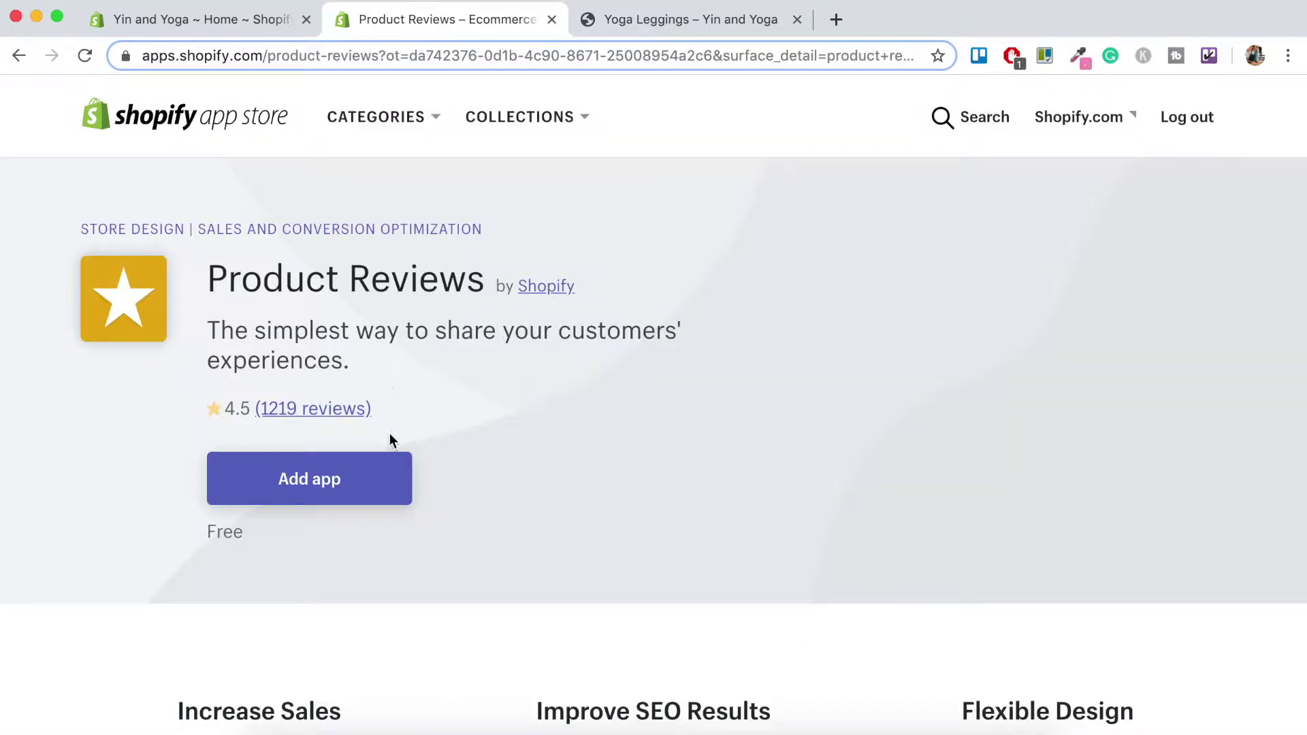
Add and install the free Product Reviews app on the Yin and Yoga store
{"action": "left_click", "coordinate": [320, 492]}
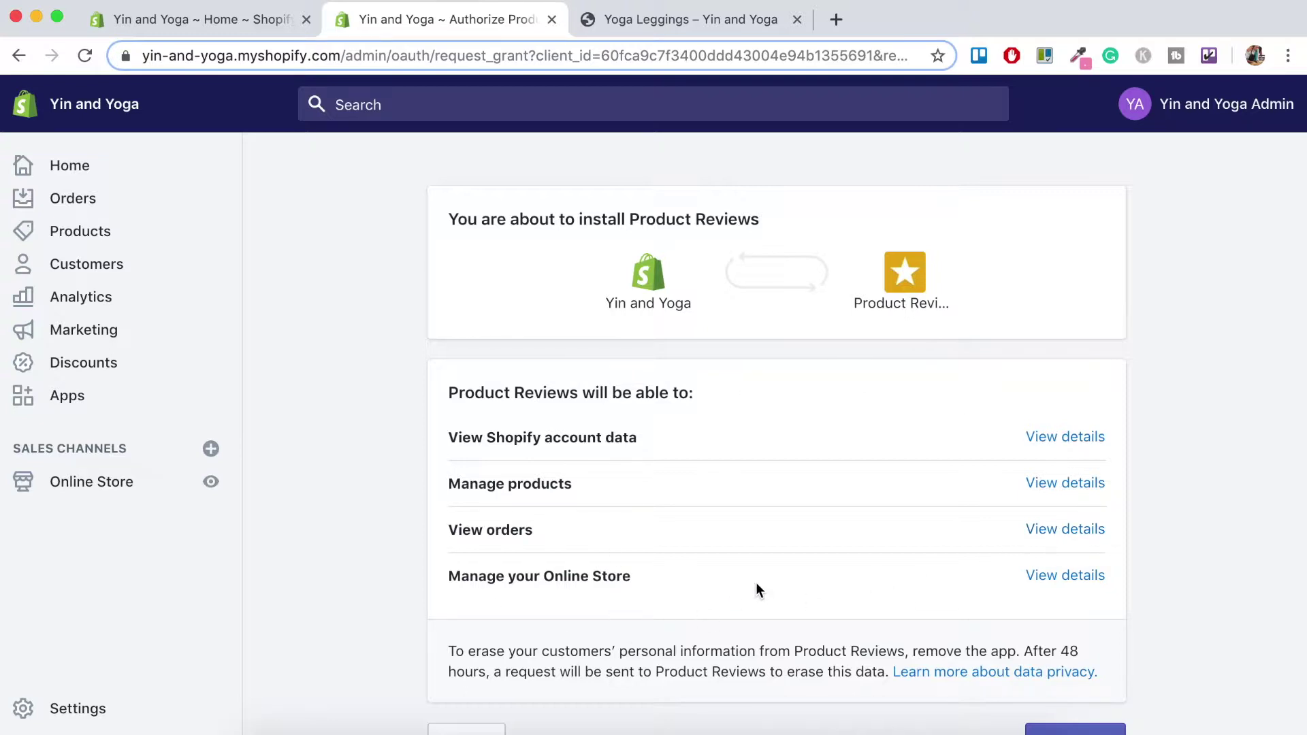
{"action": "scroll", "coordinate": [1150, 569], "scroll_direction": "down", "scroll_amount": 2}
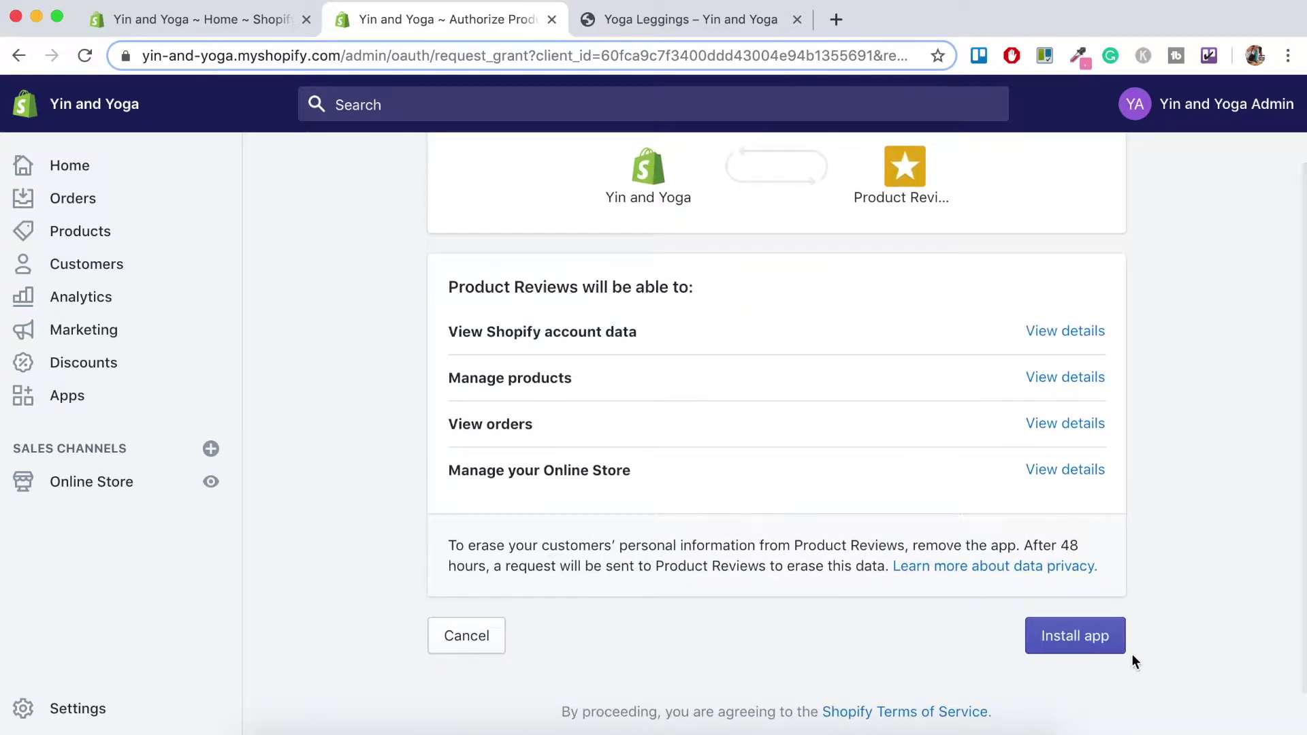
{"action": "left_click", "coordinate": [1077, 644]}
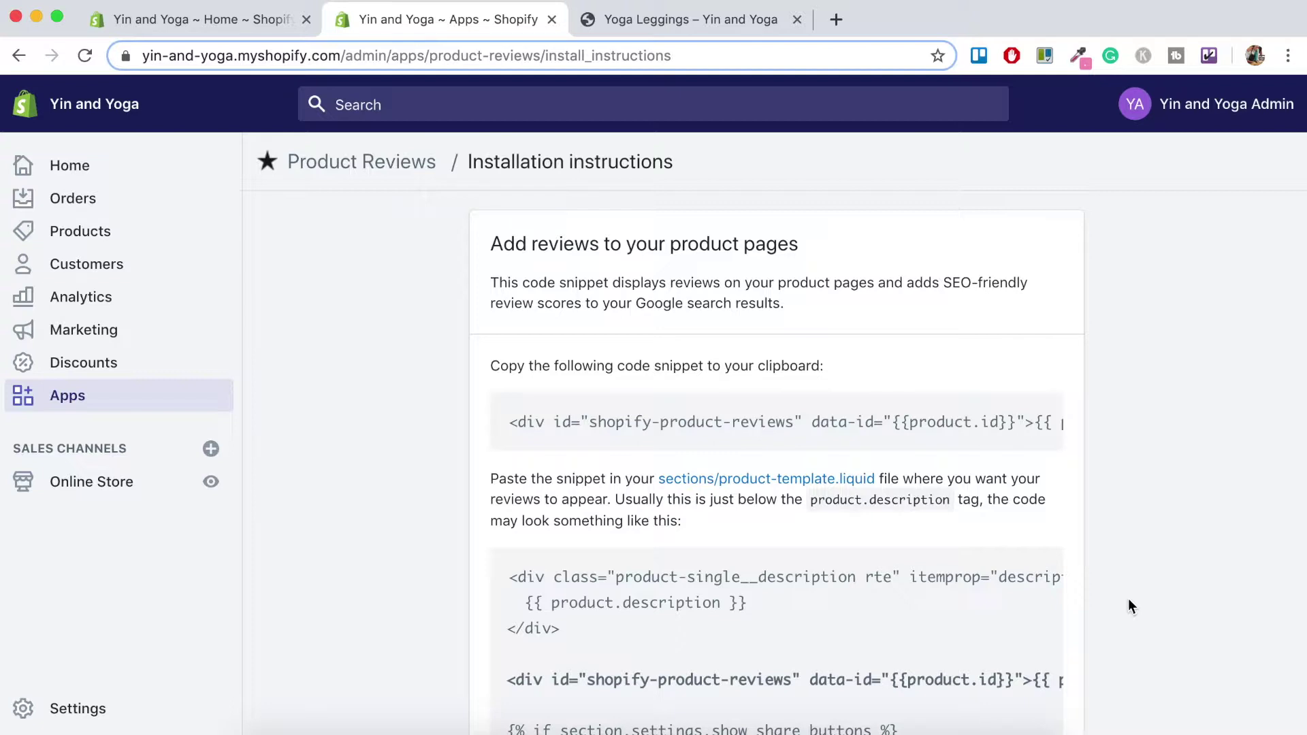
{"action": "scroll", "coordinate": [1145, 533], "scroll_direction": "down", "scroll_amount": 1}
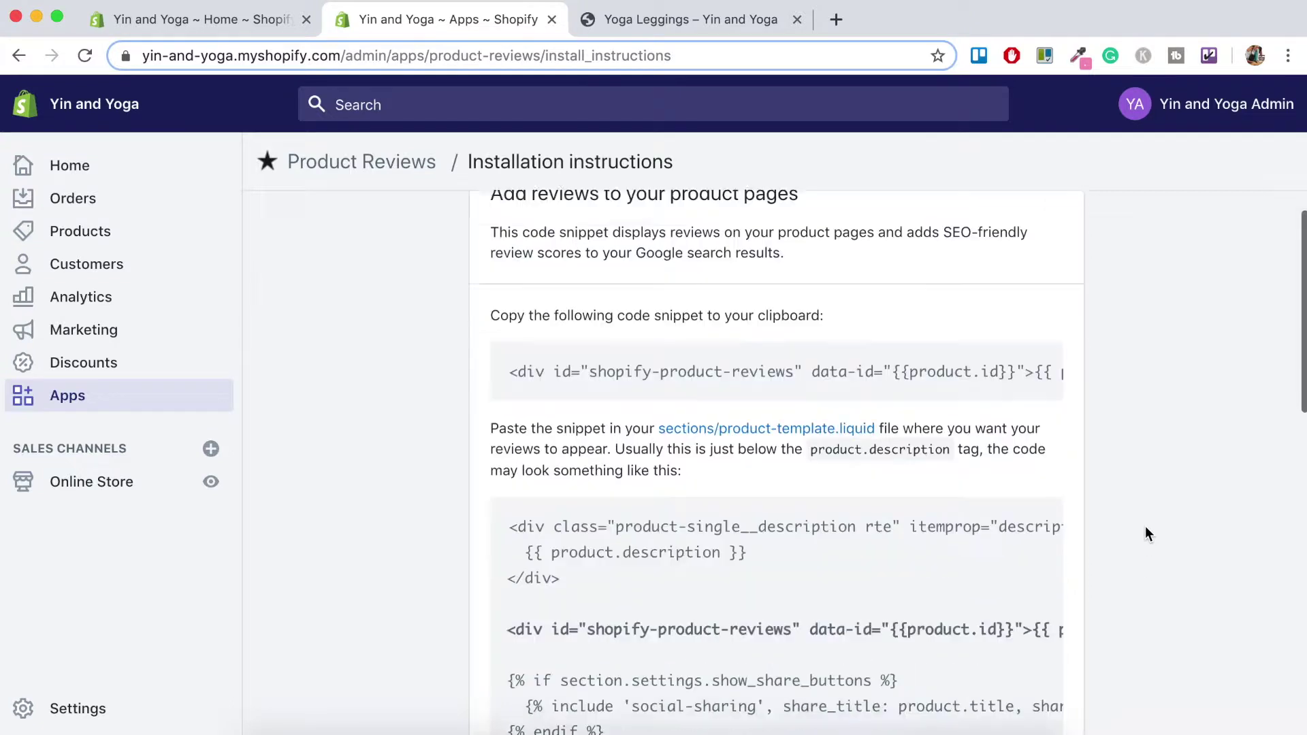
{"action": "scroll", "coordinate": [1145, 533], "scroll_direction": "down", "scroll_amount": 2}
{"action": "scroll", "coordinate": [1145, 533], "scroll_direction": "down", "scroll_amount": 2}
{"action": "scroll", "coordinate": [1144, 533], "scroll_direction": "down", "scroll_amount": 1}
{"action": "scroll", "coordinate": [1146, 528], "scroll_direction": "down", "scroll_amount": 1}
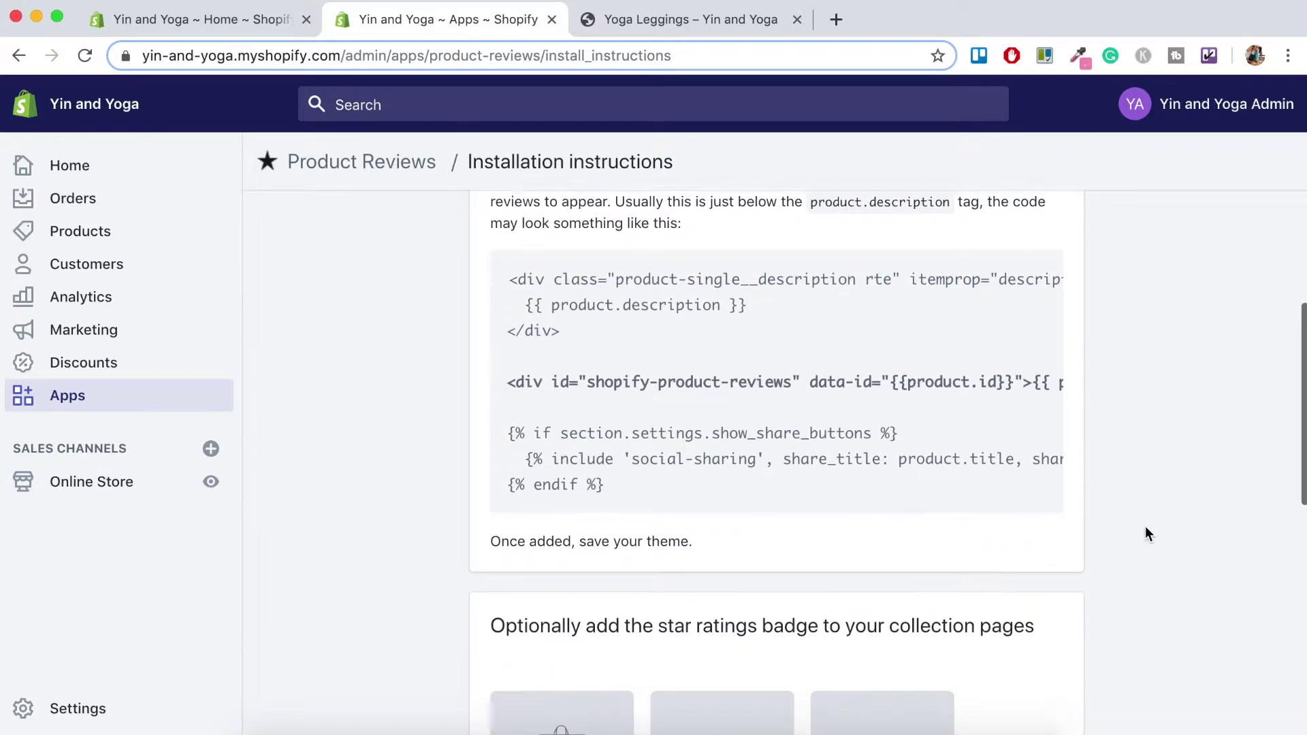
{"action": "scroll", "coordinate": [1146, 528], "scroll_direction": "down", "scroll_amount": 3}
{"action": "scroll", "coordinate": [1146, 528], "scroll_direction": "up", "scroll_amount": 4}
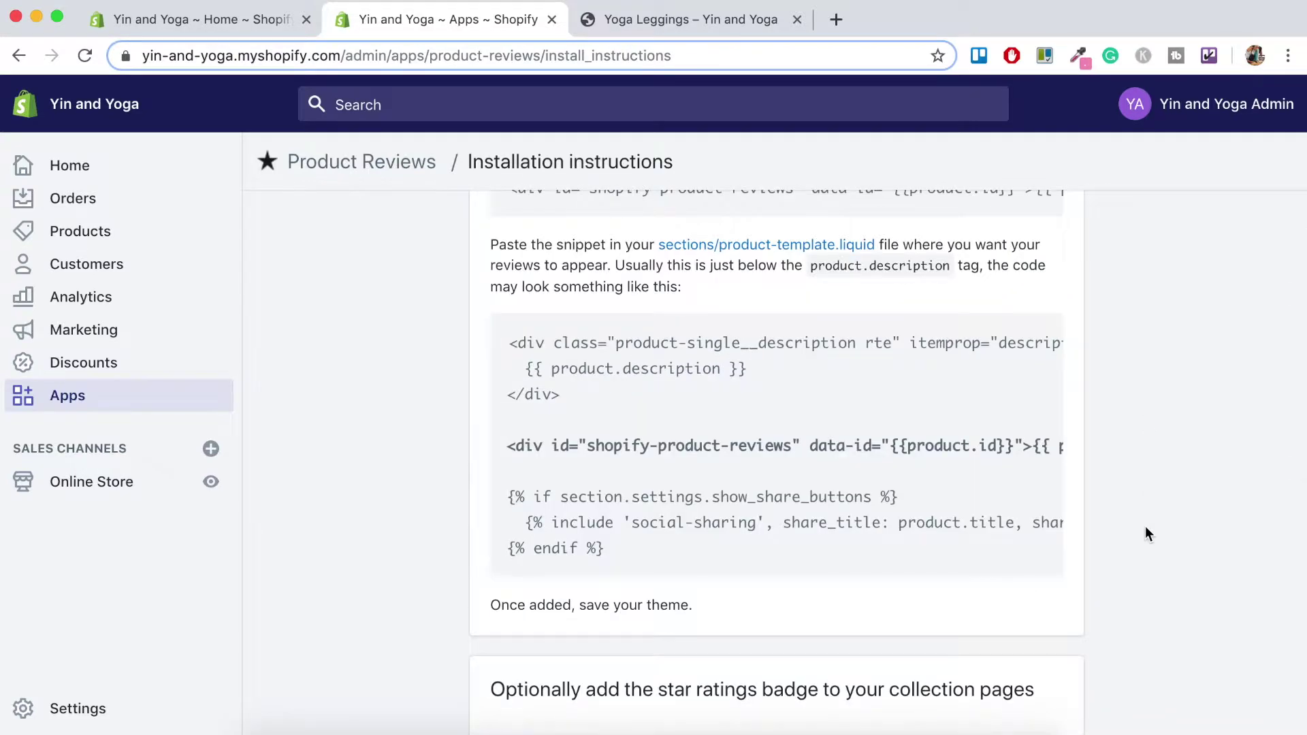
{"action": "scroll", "coordinate": [1145, 533], "scroll_direction": "up", "scroll_amount": 1}
{"action": "scroll", "coordinate": [1145, 533], "scroll_direction": "up", "scroll_amount": 2}
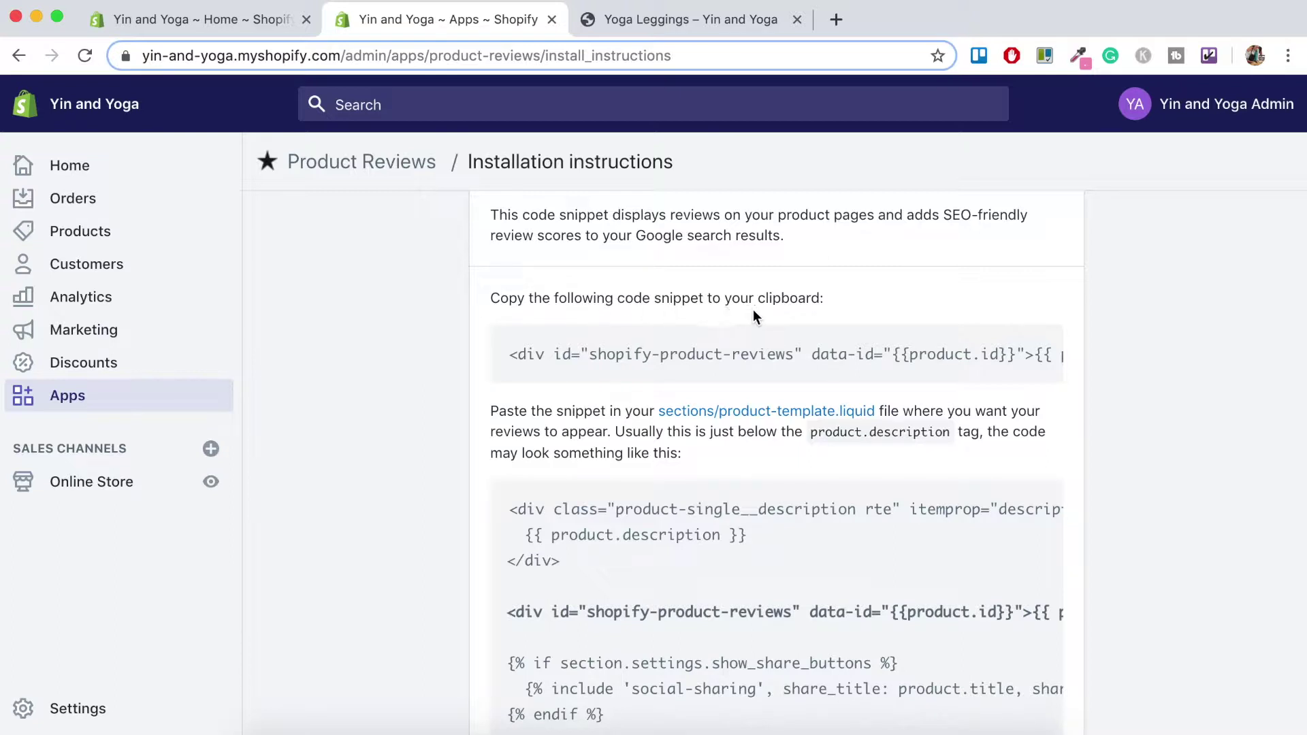
Select the whole Product Reviews code snippet, then return to the Yoga Leggings storefront page
{"action": "mouse_move", "coordinate": [511, 353]}
{"action": "left_mouse_down"}
{"action": "mouse_move", "coordinate": [1066, 369]}
{"action": "mouse_move", "coordinate": [1042, 355]}
{"action": "left_mouse_up"}
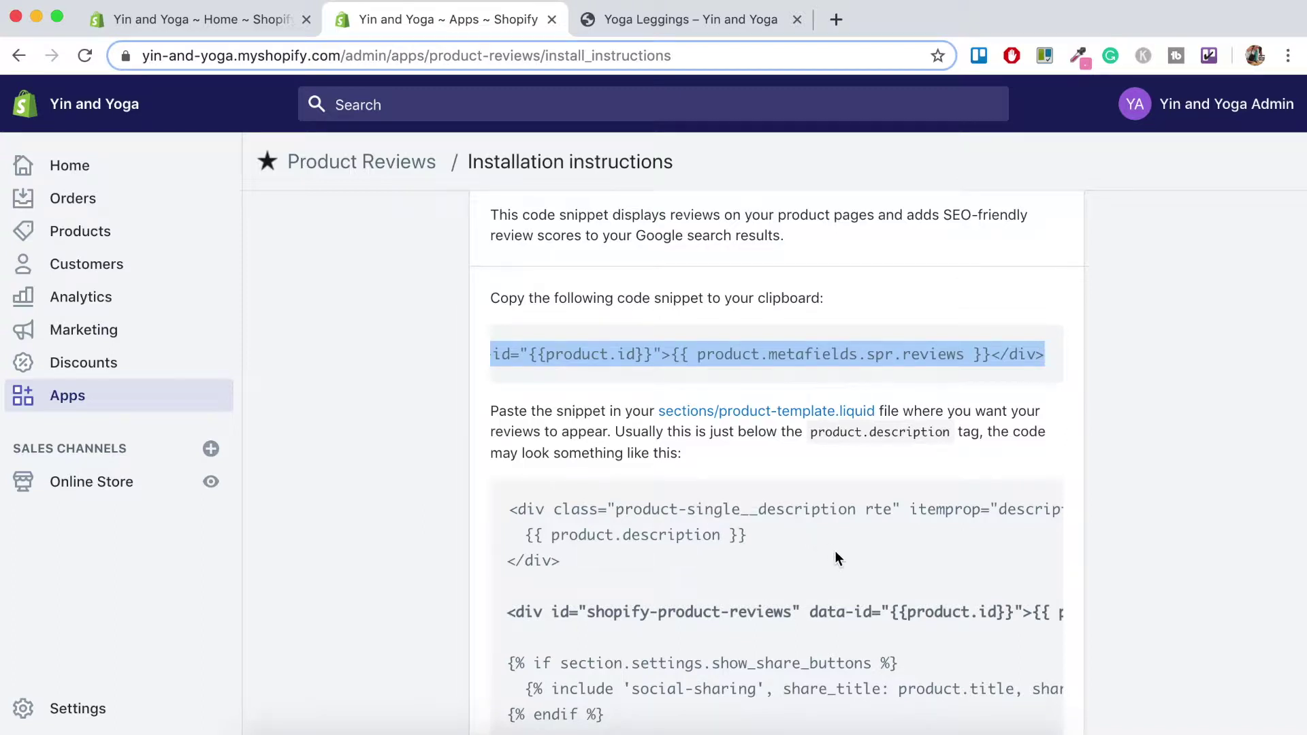
{"action": "scroll", "coordinate": [833, 551], "scroll_direction": "down", "scroll_amount": 3}
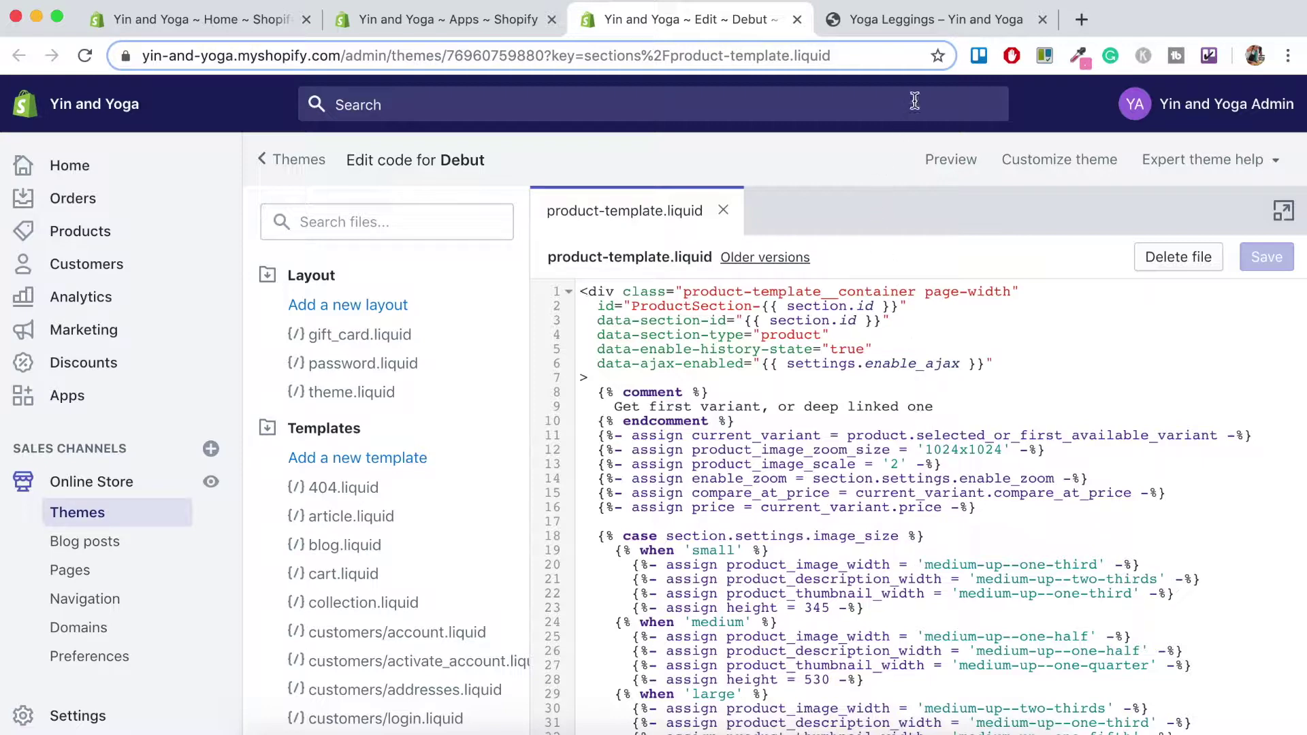
{"action": "left_click", "coordinate": [904, 21]}
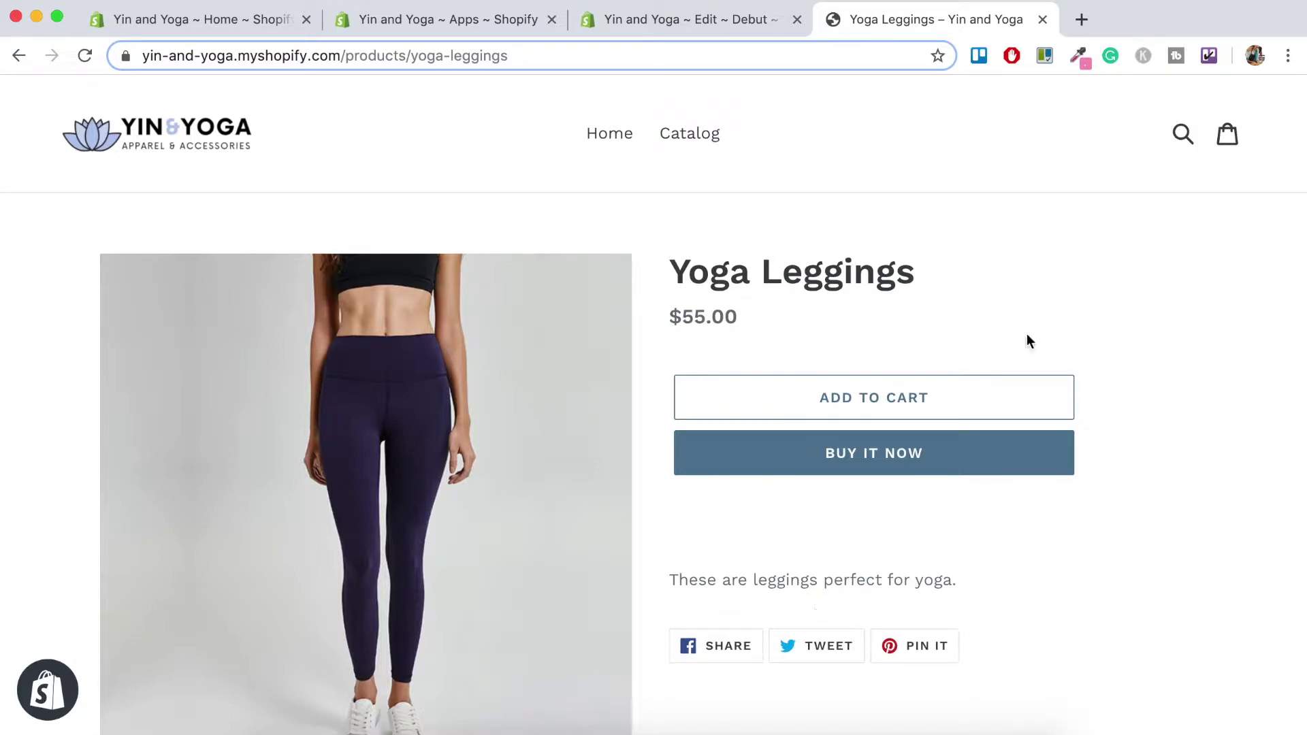
Look over product-template.liquid in the theme code editor, then return to the installation instructions
{"action": "left_click", "coordinate": [722, 26]}
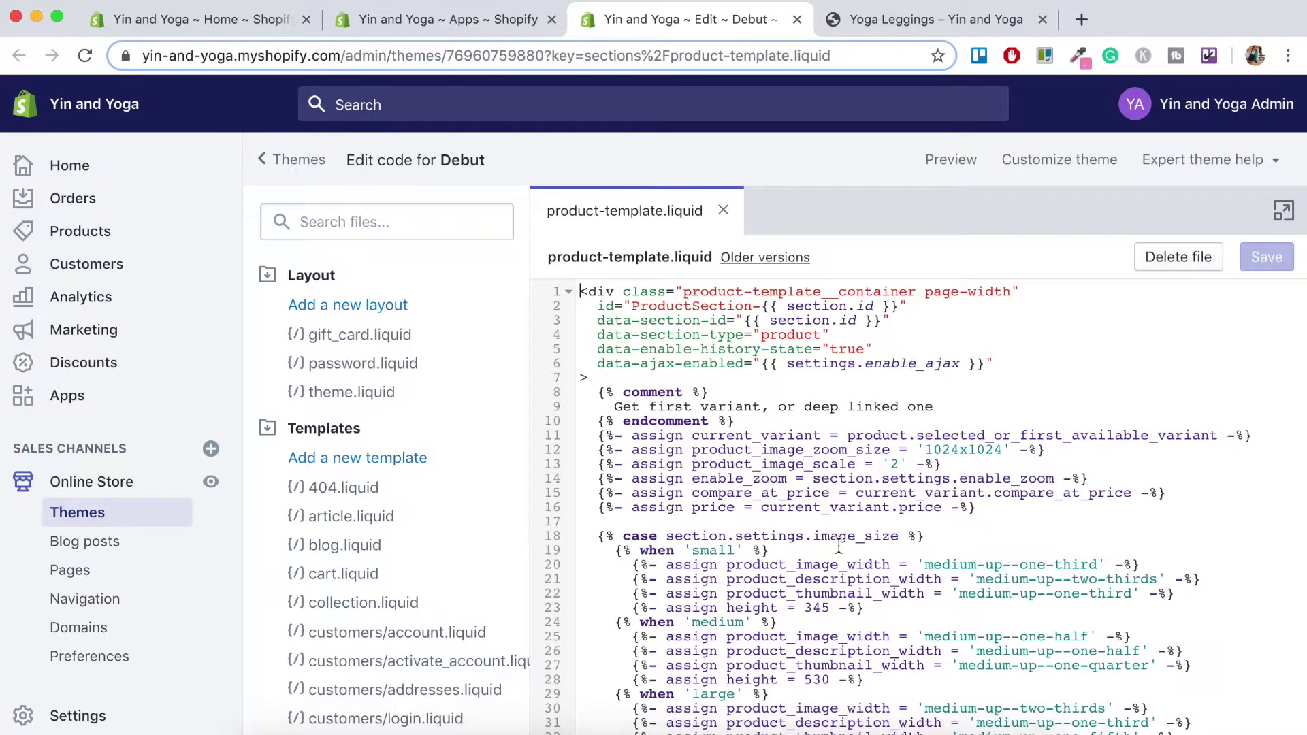
{"action": "scroll", "coordinate": [838, 548], "scroll_direction": "down", "scroll_amount": 3}
{"action": "scroll", "coordinate": [838, 549], "scroll_direction": "down", "scroll_amount": 3}
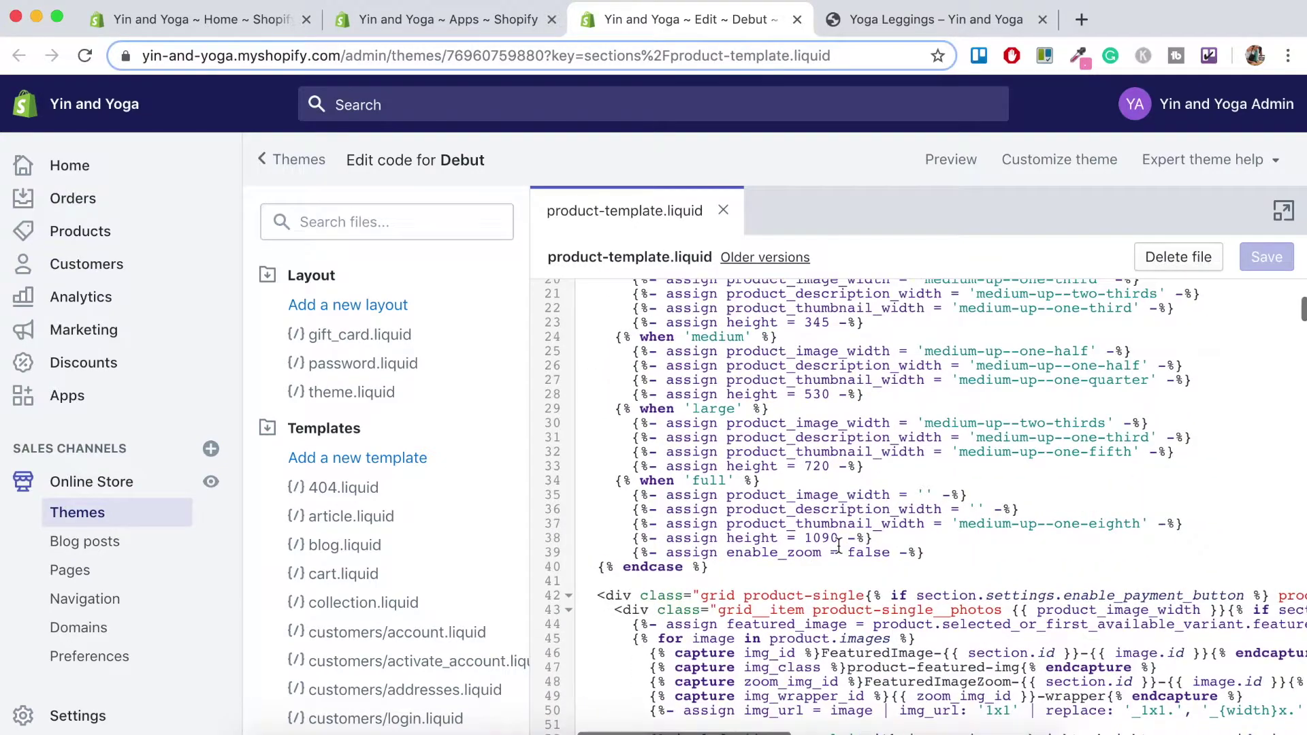
{"action": "scroll", "coordinate": [839, 549], "scroll_direction": "down", "scroll_amount": 2}
{"action": "scroll", "coordinate": [838, 549], "scroll_direction": "down", "scroll_amount": 3}
{"action": "scroll", "coordinate": [838, 549], "scroll_direction": "down", "scroll_amount": 3}
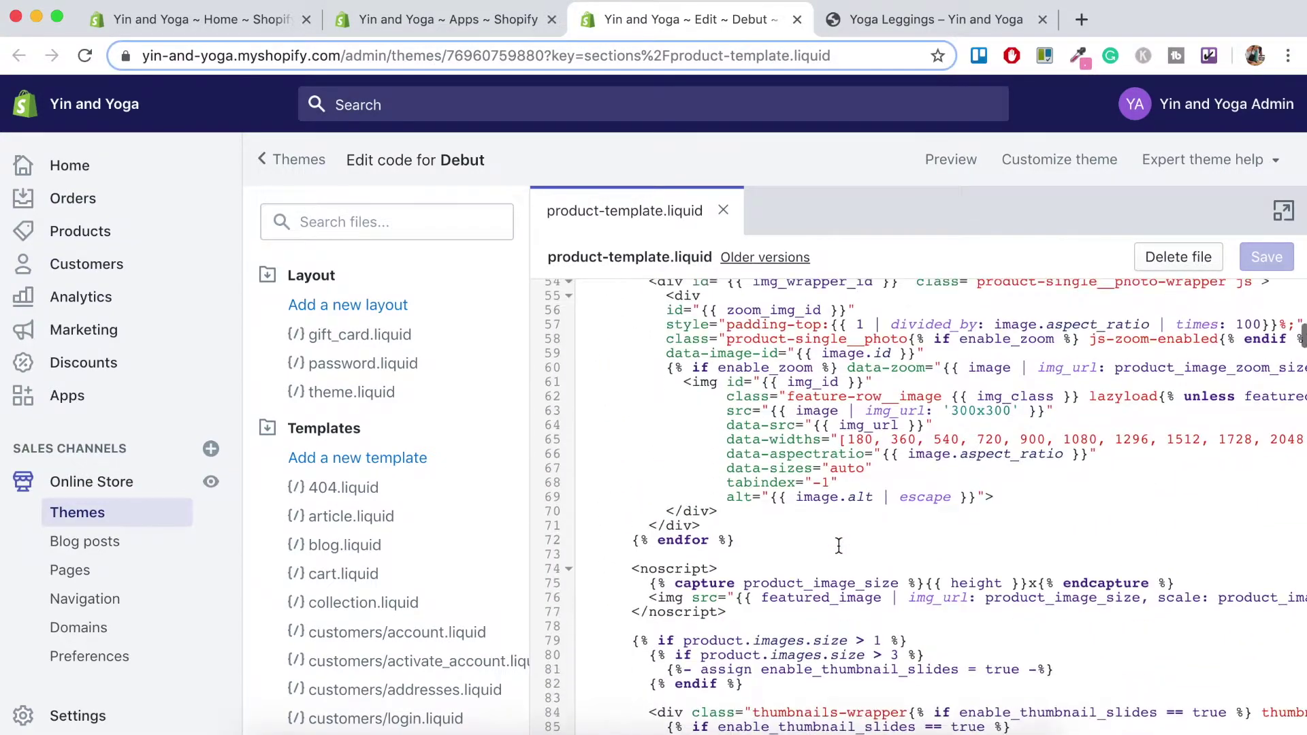
{"action": "scroll", "coordinate": [838, 548], "scroll_direction": "down", "scroll_amount": 1}
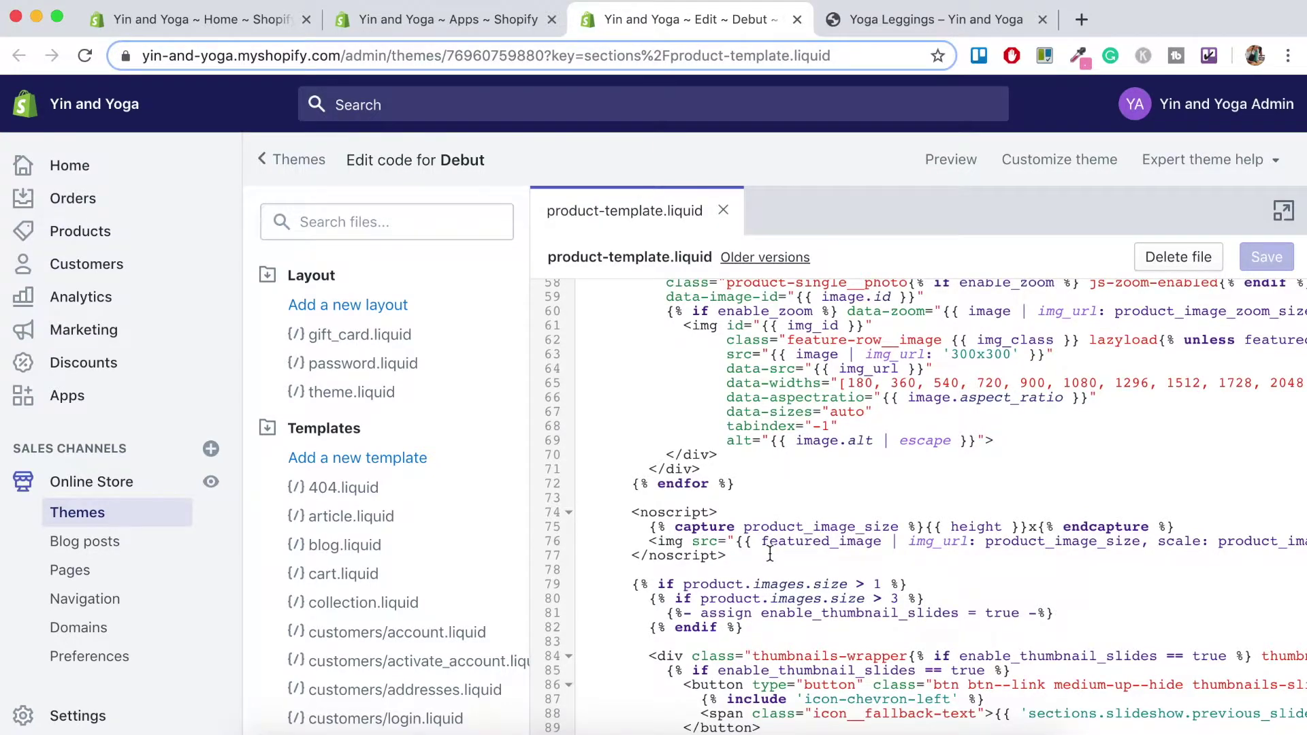
{"action": "scroll", "coordinate": [770, 553], "scroll_direction": "down", "scroll_amount": 2}
{"action": "scroll", "coordinate": [770, 554], "scroll_direction": "down", "scroll_amount": 1}
{"action": "scroll", "coordinate": [771, 554], "scroll_direction": "down", "scroll_amount": 2}
{"action": "scroll", "coordinate": [770, 553], "scroll_direction": "down", "scroll_amount": 1}
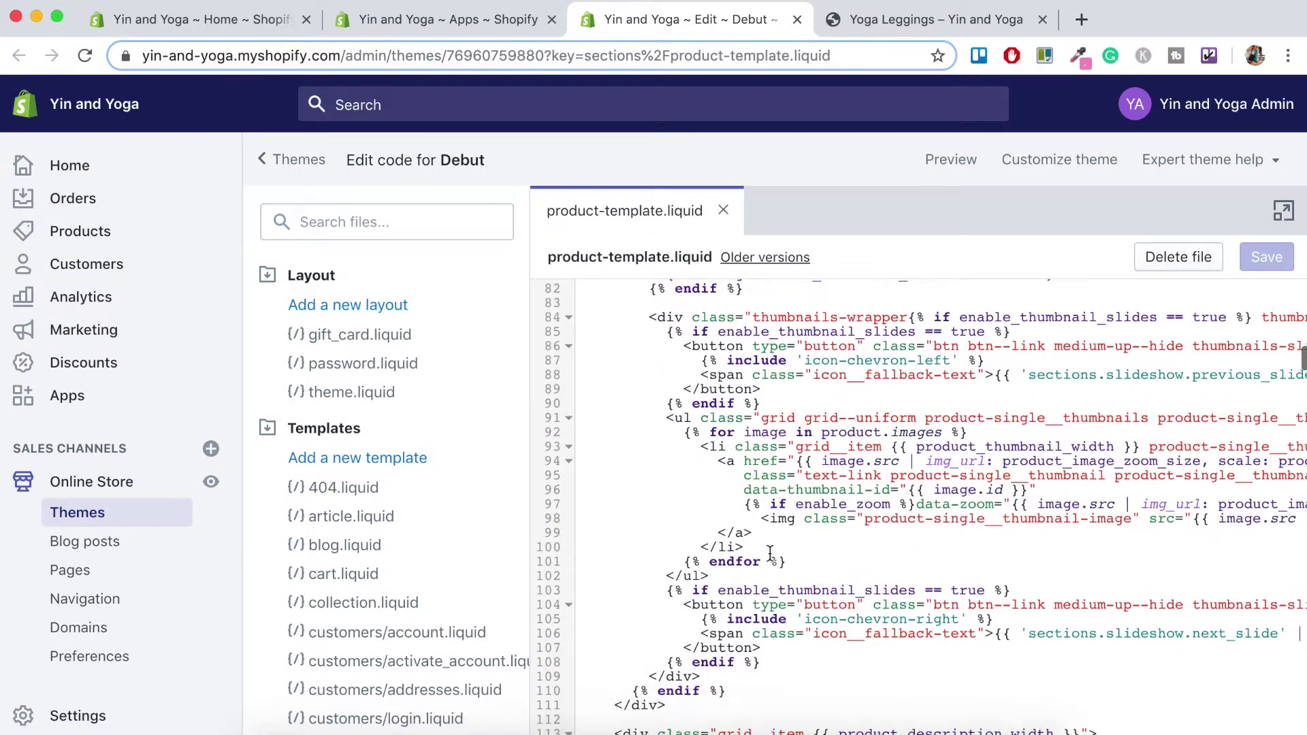
{"action": "scroll", "coordinate": [770, 554], "scroll_direction": "down", "scroll_amount": 2}
{"action": "scroll", "coordinate": [770, 553], "scroll_direction": "down", "scroll_amount": 1}
{"action": "scroll", "coordinate": [770, 554], "scroll_direction": "down", "scroll_amount": 1}
{"action": "scroll", "coordinate": [770, 555], "scroll_direction": "down", "scroll_amount": 1}
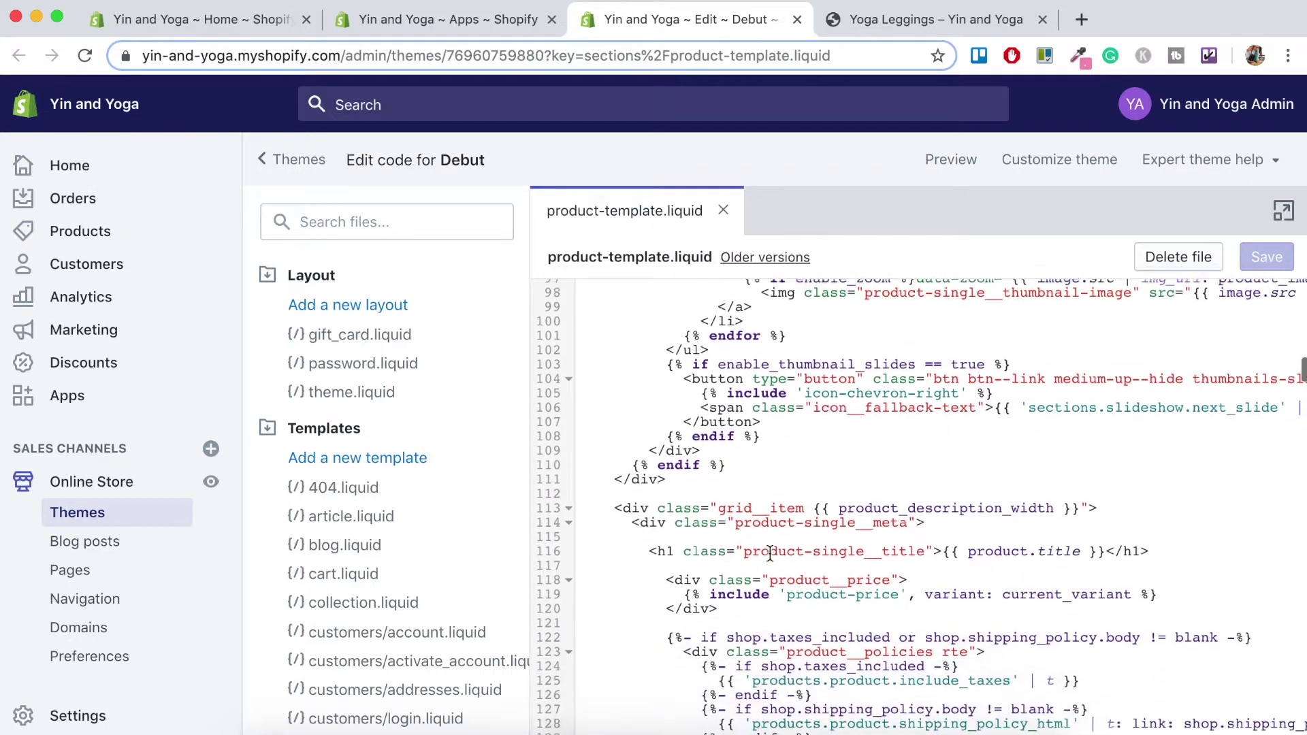
{"action": "scroll", "coordinate": [771, 554], "scroll_direction": "down", "scroll_amount": 1}
{"action": "scroll", "coordinate": [770, 554], "scroll_direction": "down", "scroll_amount": 1}
{"action": "scroll", "coordinate": [770, 554], "scroll_direction": "down", "scroll_amount": 1}
{"action": "scroll", "coordinate": [770, 554], "scroll_direction": "down", "scroll_amount": 2}
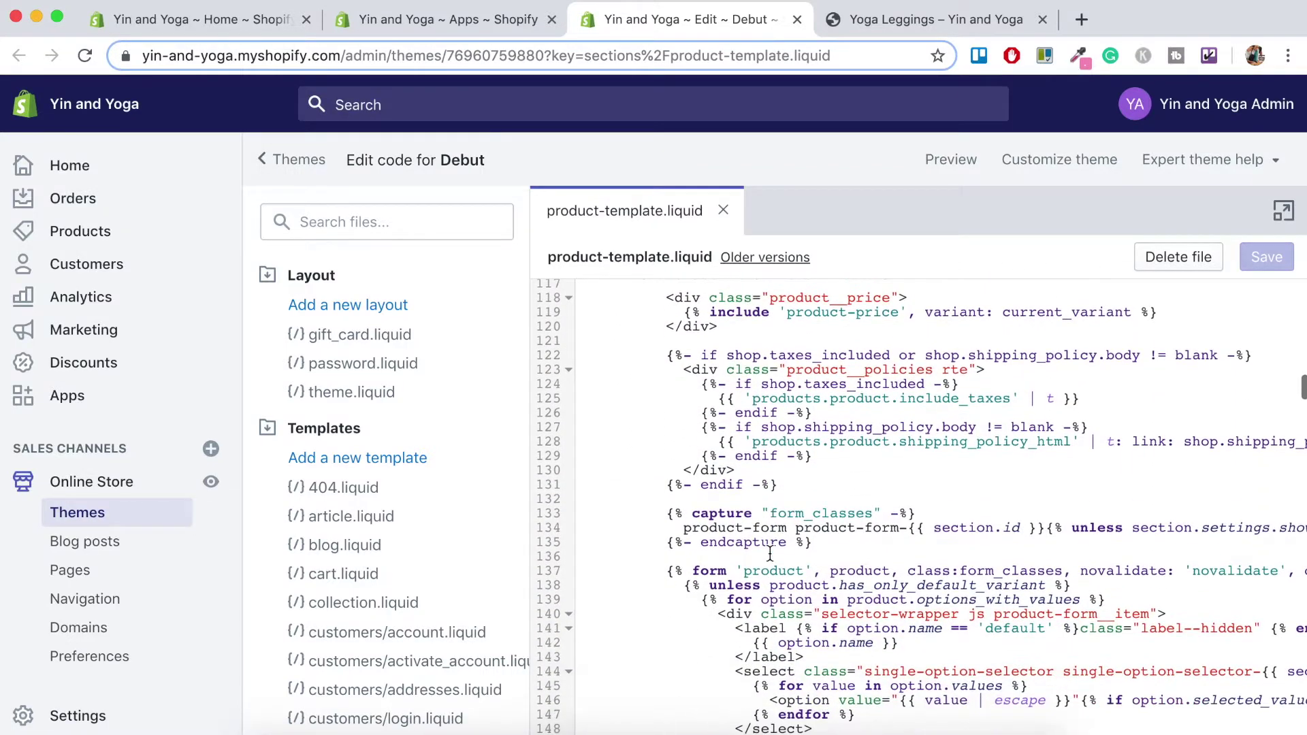
{"action": "scroll", "coordinate": [770, 553], "scroll_direction": "down", "scroll_amount": 2}
{"action": "scroll", "coordinate": [771, 553], "scroll_direction": "down", "scroll_amount": 1}
{"action": "scroll", "coordinate": [770, 553], "scroll_direction": "down", "scroll_amount": 1}
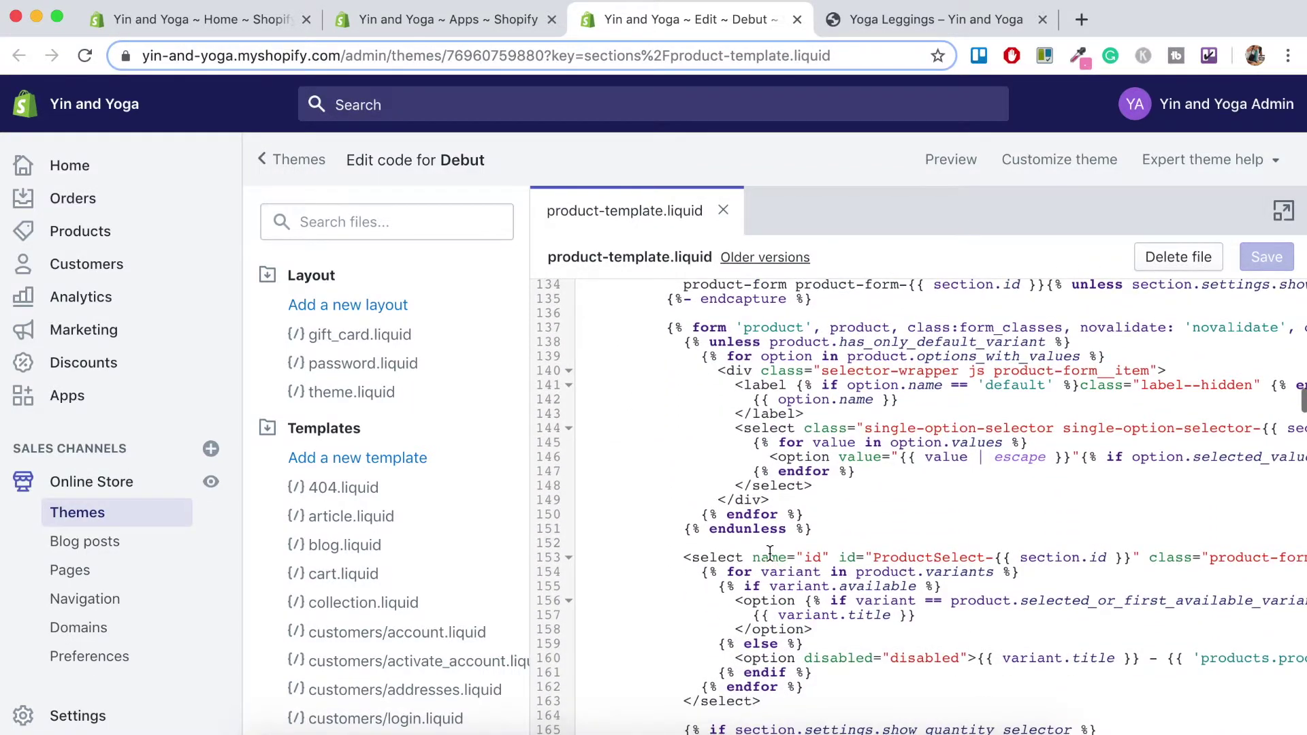
{"action": "scroll", "coordinate": [770, 554], "scroll_direction": "down", "scroll_amount": 1}
{"action": "scroll", "coordinate": [770, 554], "scroll_direction": "down", "scroll_amount": 1}
{"action": "scroll", "coordinate": [770, 554], "scroll_direction": "down", "scroll_amount": 1}
{"action": "scroll", "coordinate": [770, 554], "scroll_direction": "down", "scroll_amount": 1}
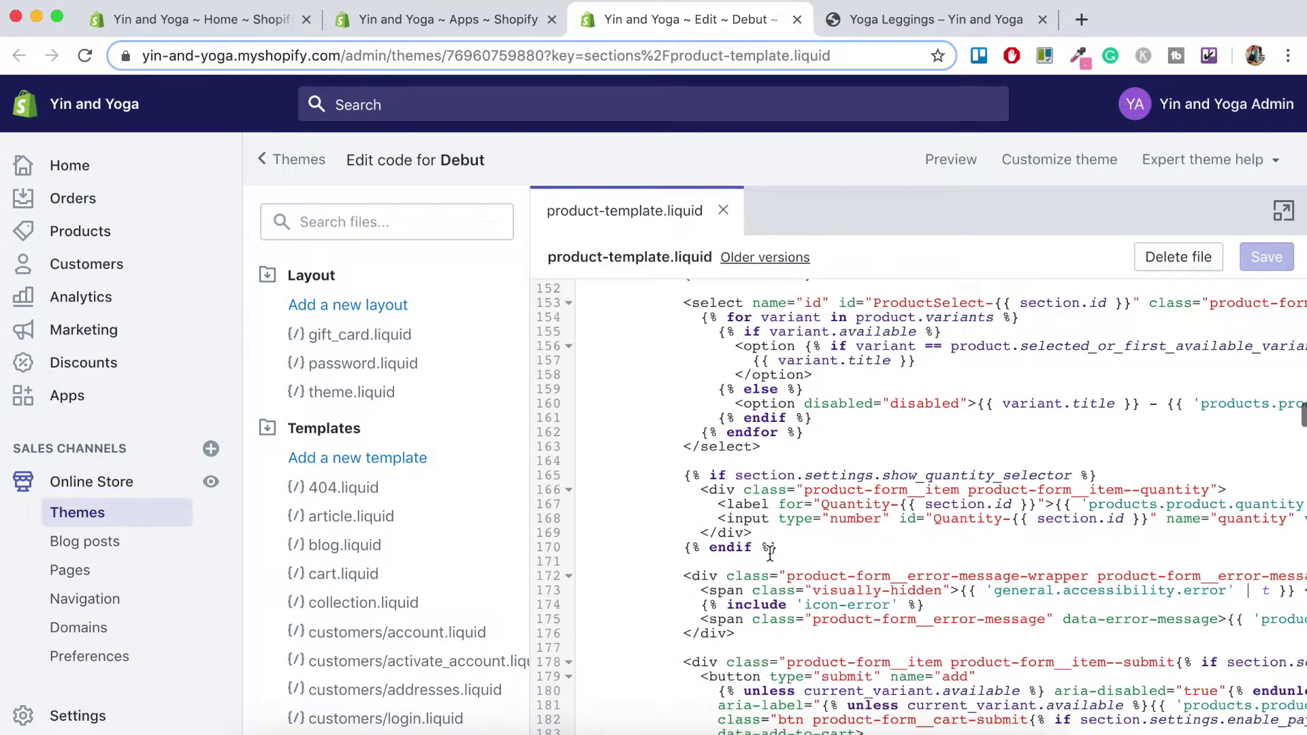
{"action": "scroll", "coordinate": [771, 552], "scroll_direction": "down", "scroll_amount": 1}
{"action": "scroll", "coordinate": [770, 553], "scroll_direction": "down", "scroll_amount": 1}
{"action": "scroll", "coordinate": [770, 552], "scroll_direction": "down", "scroll_amount": 2}
{"action": "scroll", "coordinate": [770, 553], "scroll_direction": "down", "scroll_amount": 2}
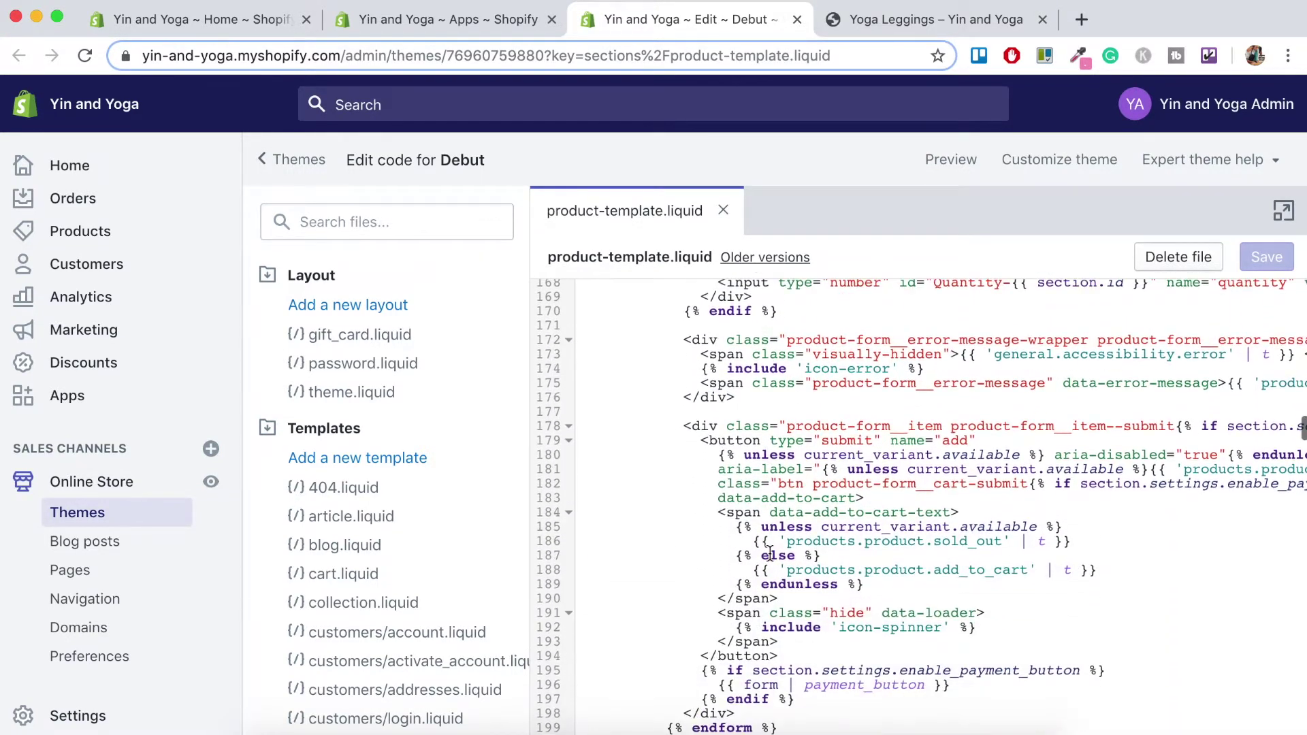
{"action": "scroll", "coordinate": [770, 553], "scroll_direction": "down", "scroll_amount": 1}
{"action": "scroll", "coordinate": [770, 553], "scroll_direction": "down", "scroll_amount": 1}
{"action": "scroll", "coordinate": [770, 553], "scroll_direction": "down", "scroll_amount": 2}
{"action": "scroll", "coordinate": [770, 552], "scroll_direction": "down", "scroll_amount": 1}
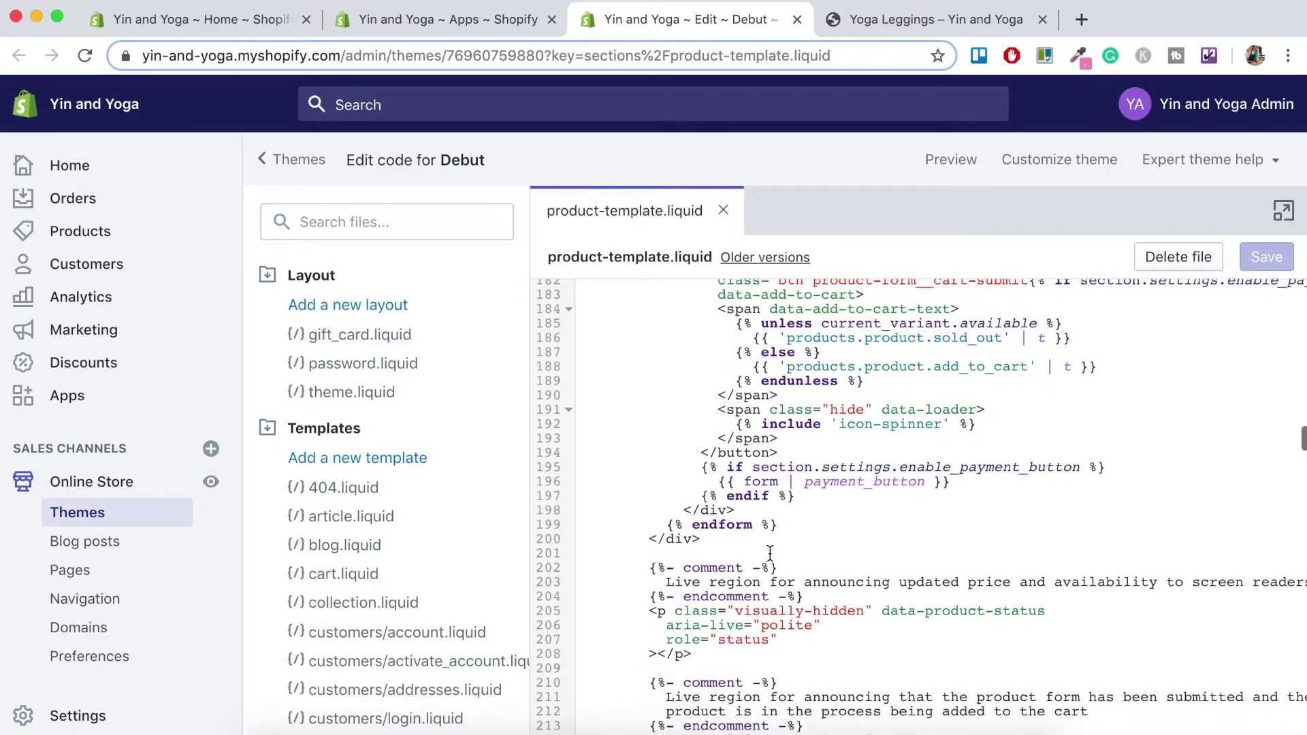
{"action": "scroll", "coordinate": [771, 553], "scroll_direction": "down", "scroll_amount": 2}
{"action": "scroll", "coordinate": [771, 552], "scroll_direction": "down", "scroll_amount": 2}
{"action": "scroll", "coordinate": [770, 552], "scroll_direction": "down", "scroll_amount": 1}
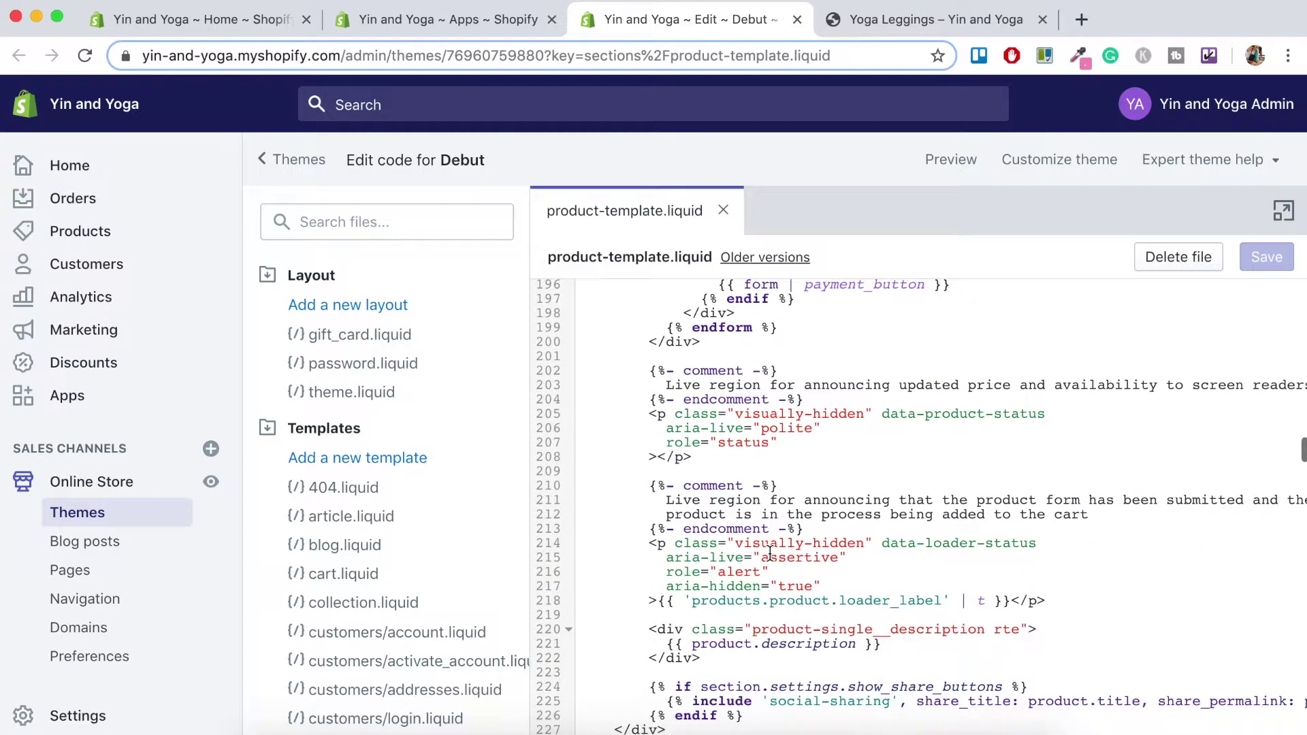
{"action": "scroll", "coordinate": [769, 553], "scroll_direction": "down", "scroll_amount": 2}
{"action": "scroll", "coordinate": [770, 553], "scroll_direction": "down", "scroll_amount": 1}
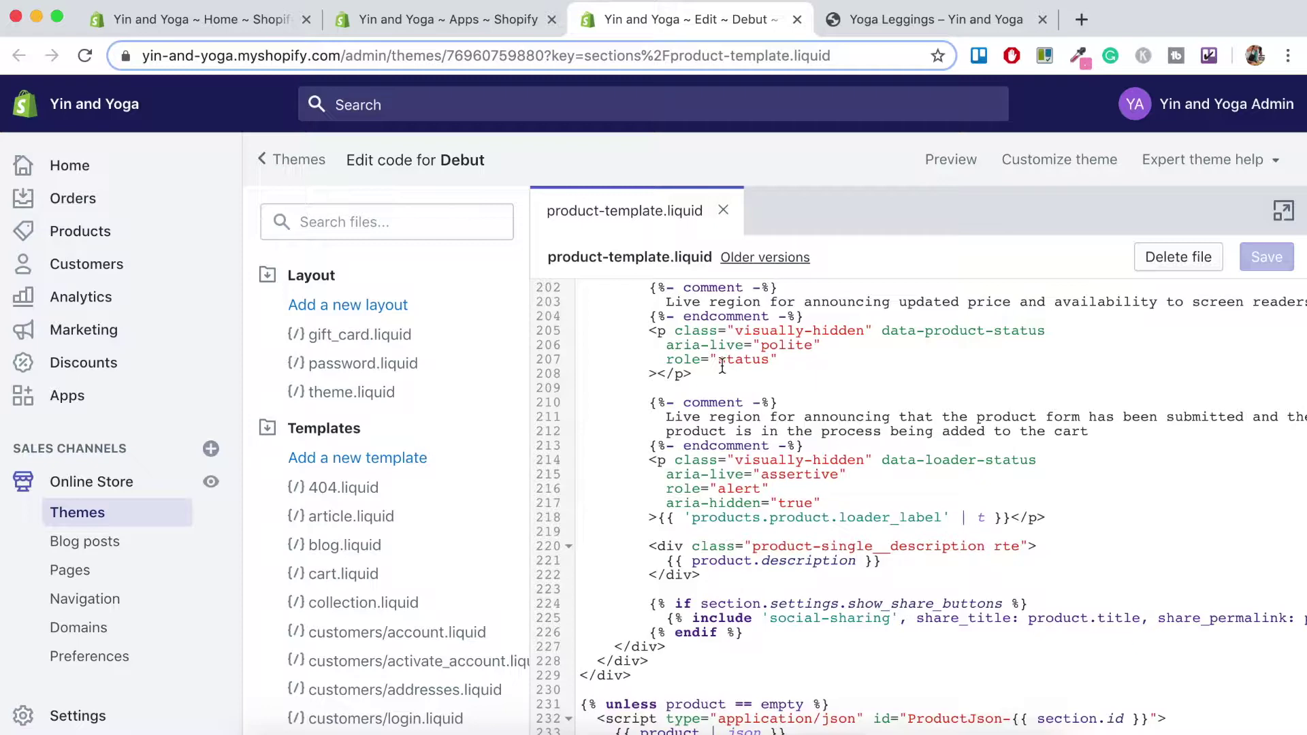
{"action": "left_click", "coordinate": [457, 21]}
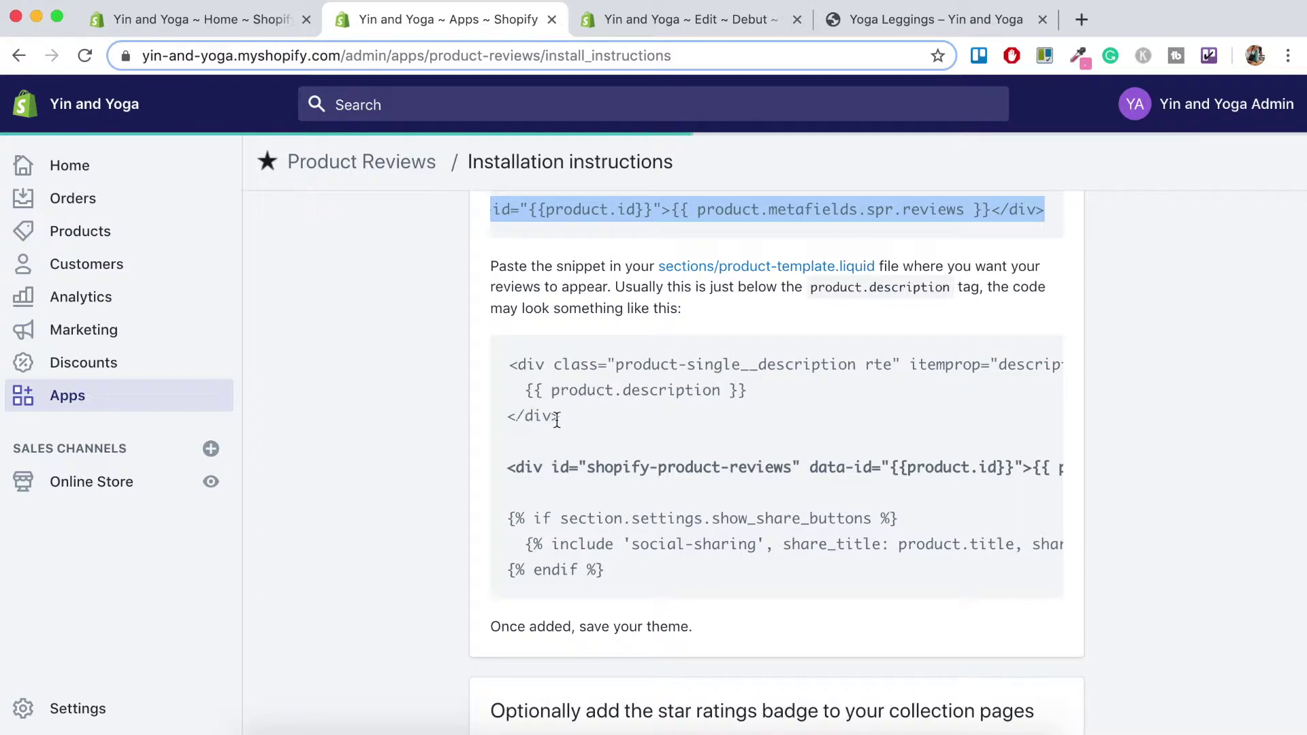
Return to the Debut theme's product-template.liquid in the code editor
{"action": "left_click", "coordinate": [726, 20]}
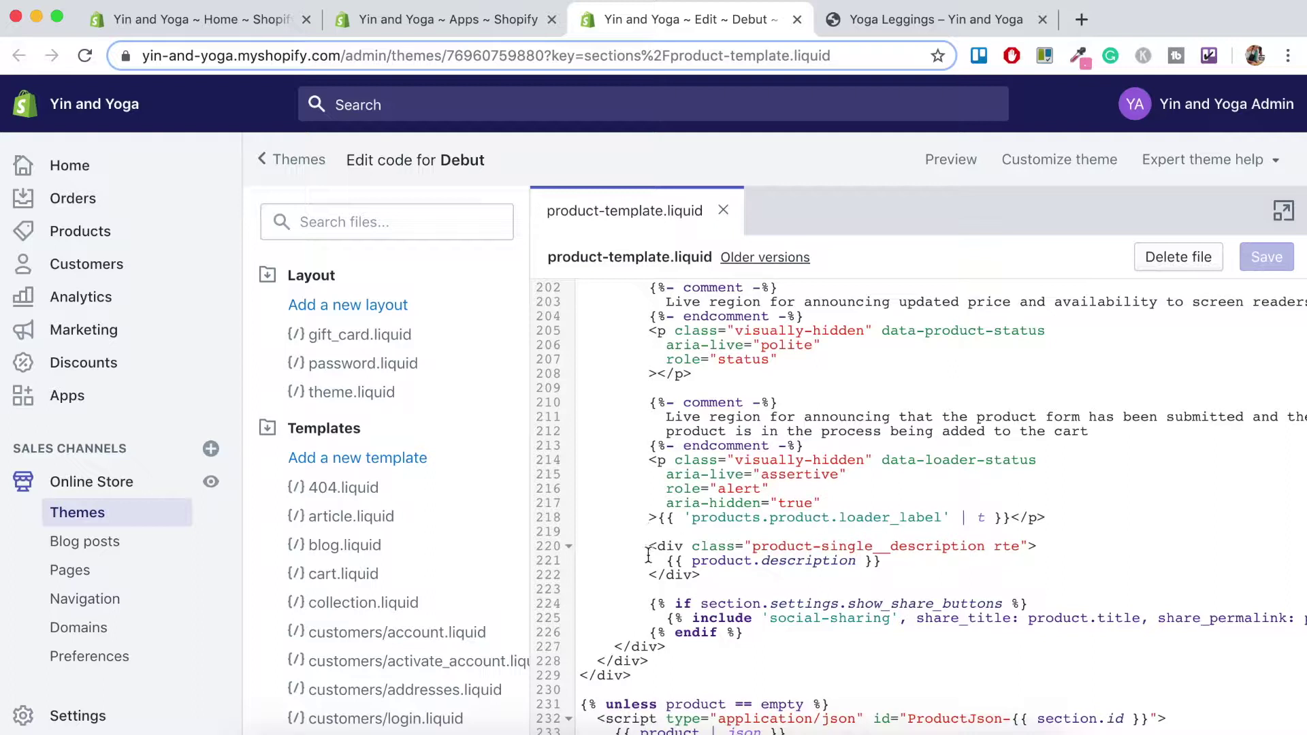
Paste the reviews snippet below line 222's description, save, and reload the Yoga Leggings page
{"action": "left_click", "coordinate": [704, 575]}
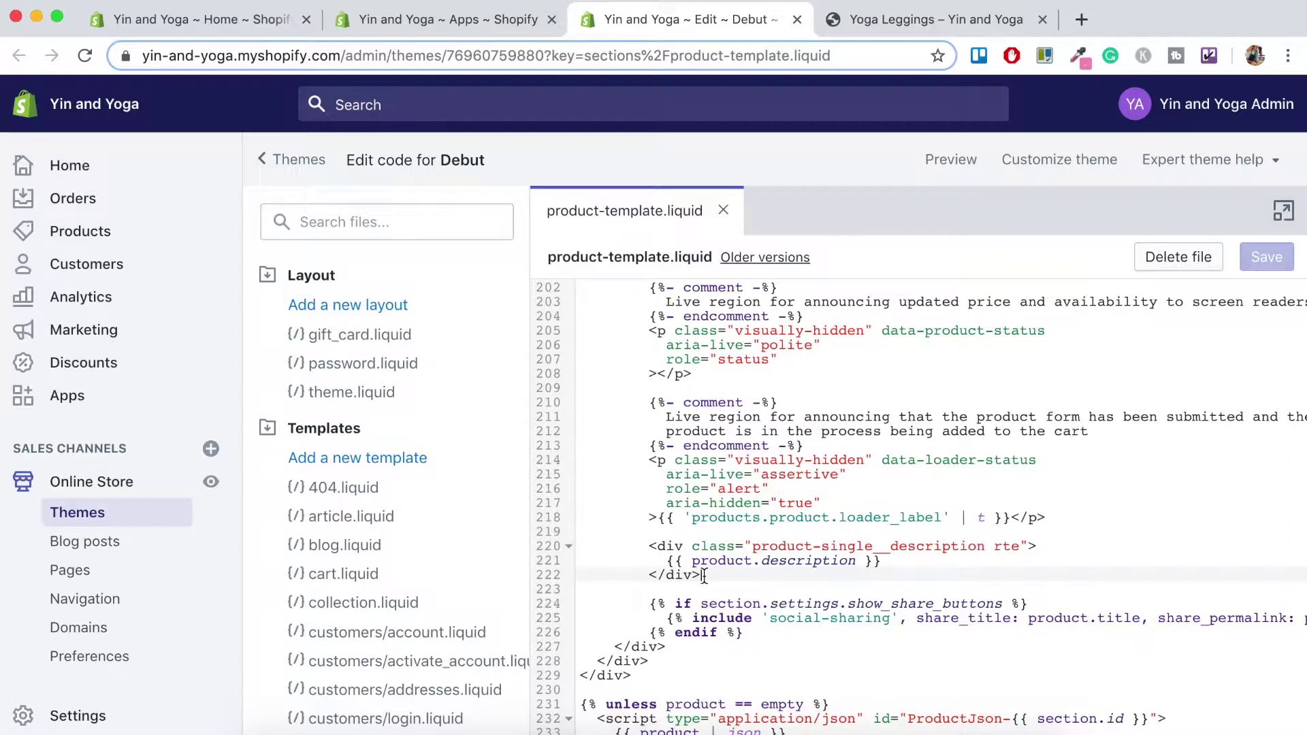
{"action": "key", "text": "Return"}
{"action": "key", "text": "Return"}
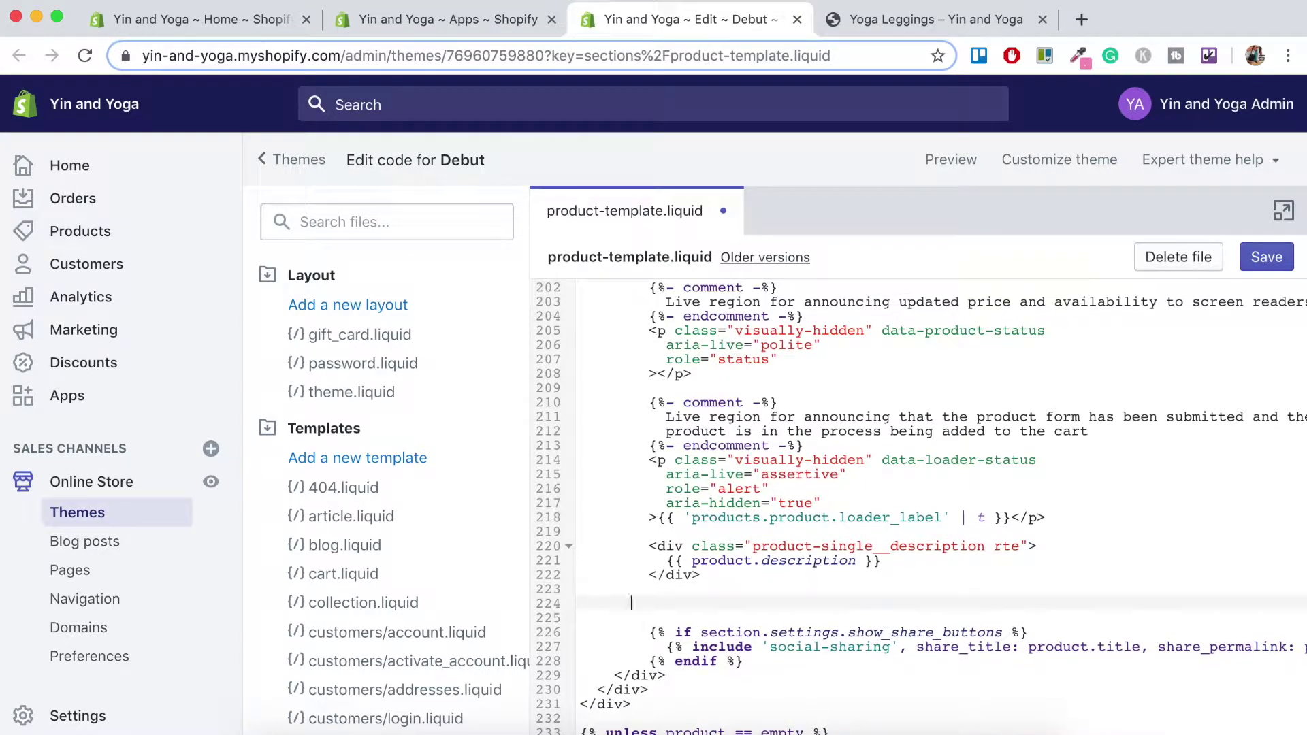
{"action": "key", "text": "ctrl+v"}
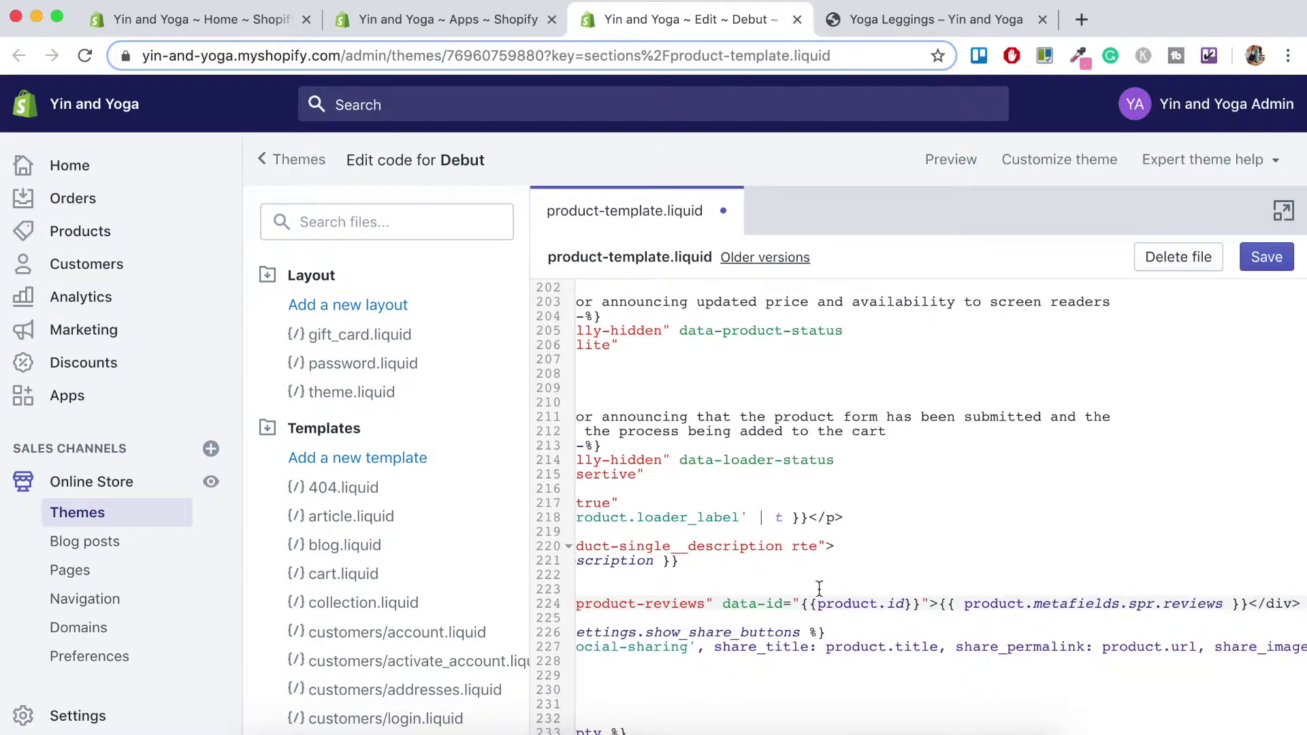
{"action": "scroll", "coordinate": [880, 589], "scroll_direction": "left", "scroll_amount": 5}
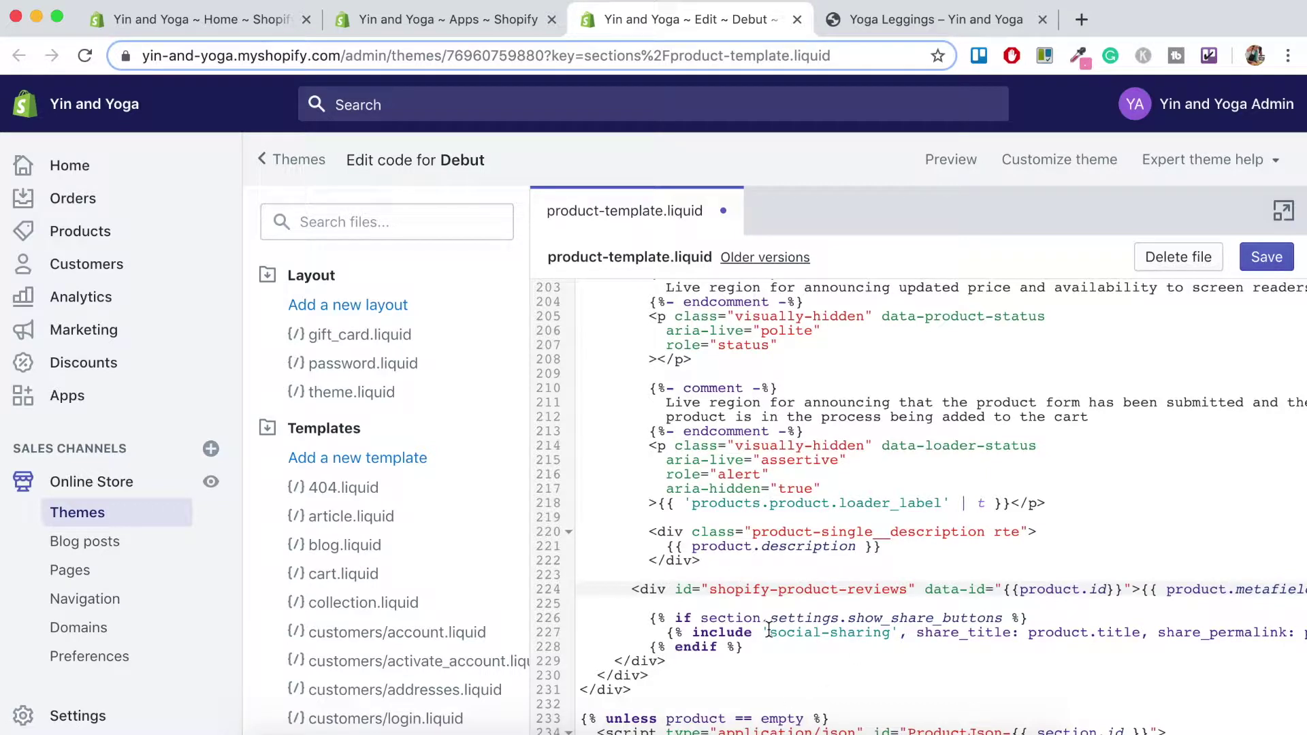
{"action": "left_click", "coordinate": [1266, 261]}
{"action": "key", "text": "ctrl+Tab"}
{"action": "key", "text": "super+r"}
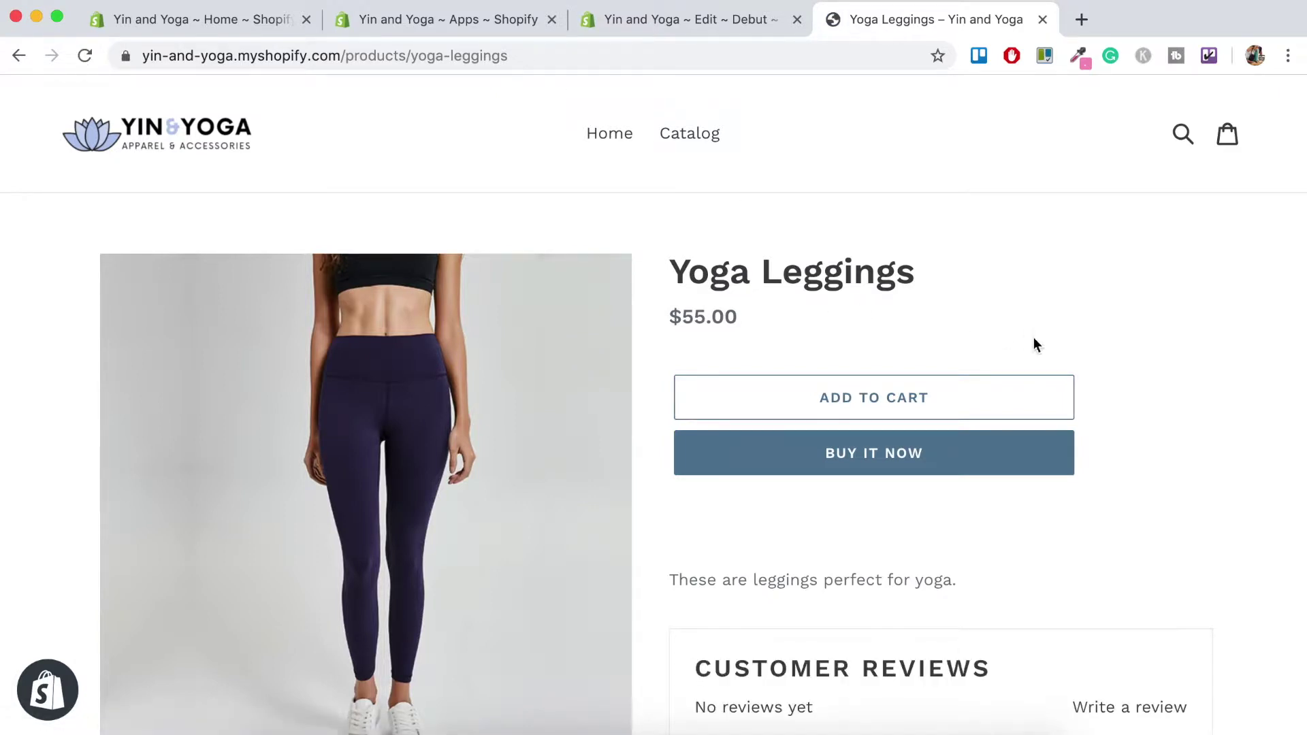
{"action": "scroll", "coordinate": [1147, 421], "scroll_direction": "down", "scroll_amount": 2}
{"action": "scroll", "coordinate": [1147, 421], "scroll_direction": "down", "scroll_amount": 2}
{"action": "scroll", "coordinate": [1147, 421], "scroll_direction": "down", "scroll_amount": 1}
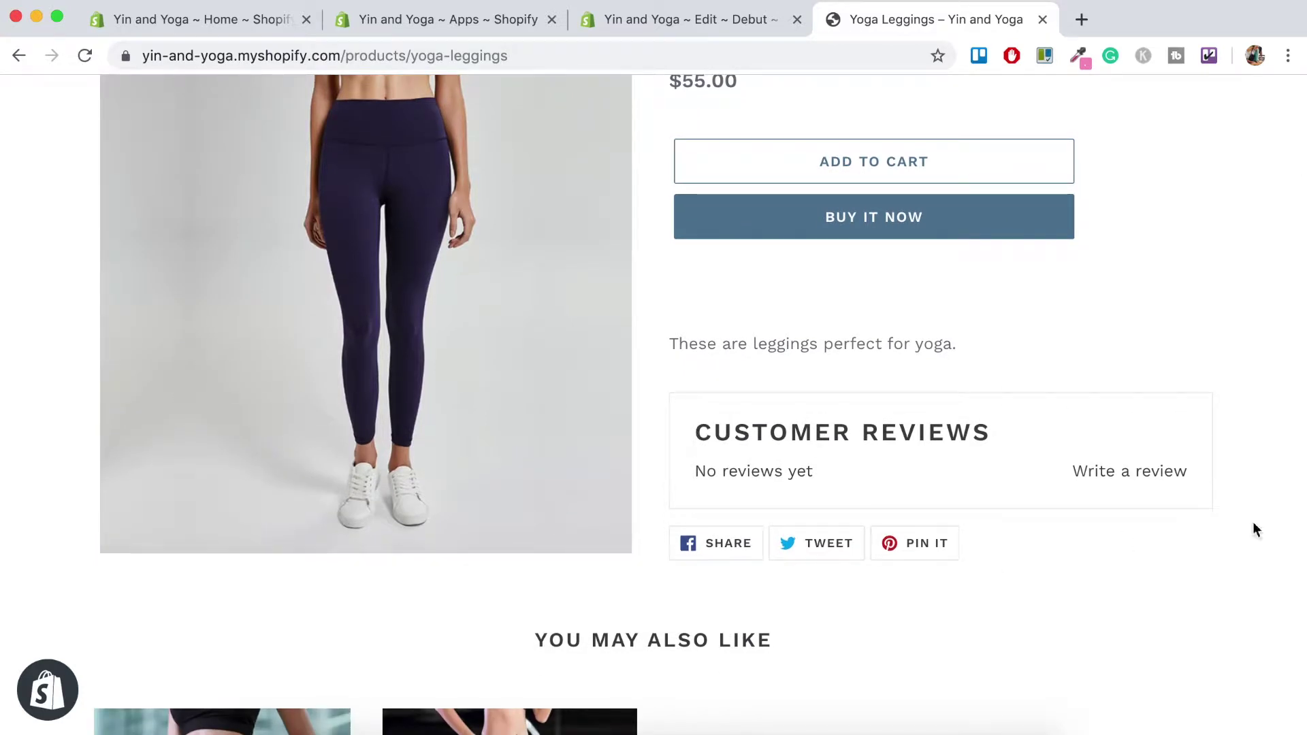
{"action": "scroll", "coordinate": [1151, 348], "scroll_direction": "up", "scroll_amount": 3}
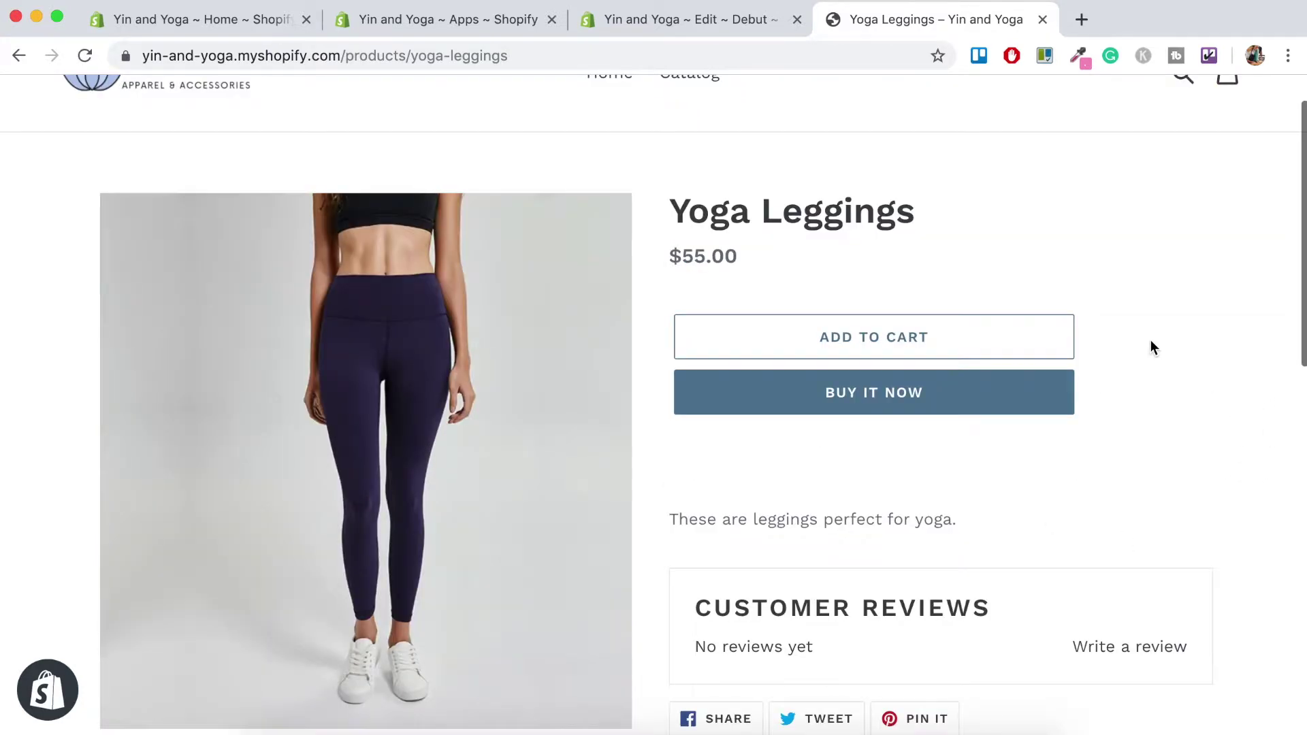
{"action": "scroll", "coordinate": [1151, 348], "scroll_direction": "down", "scroll_amount": 1}
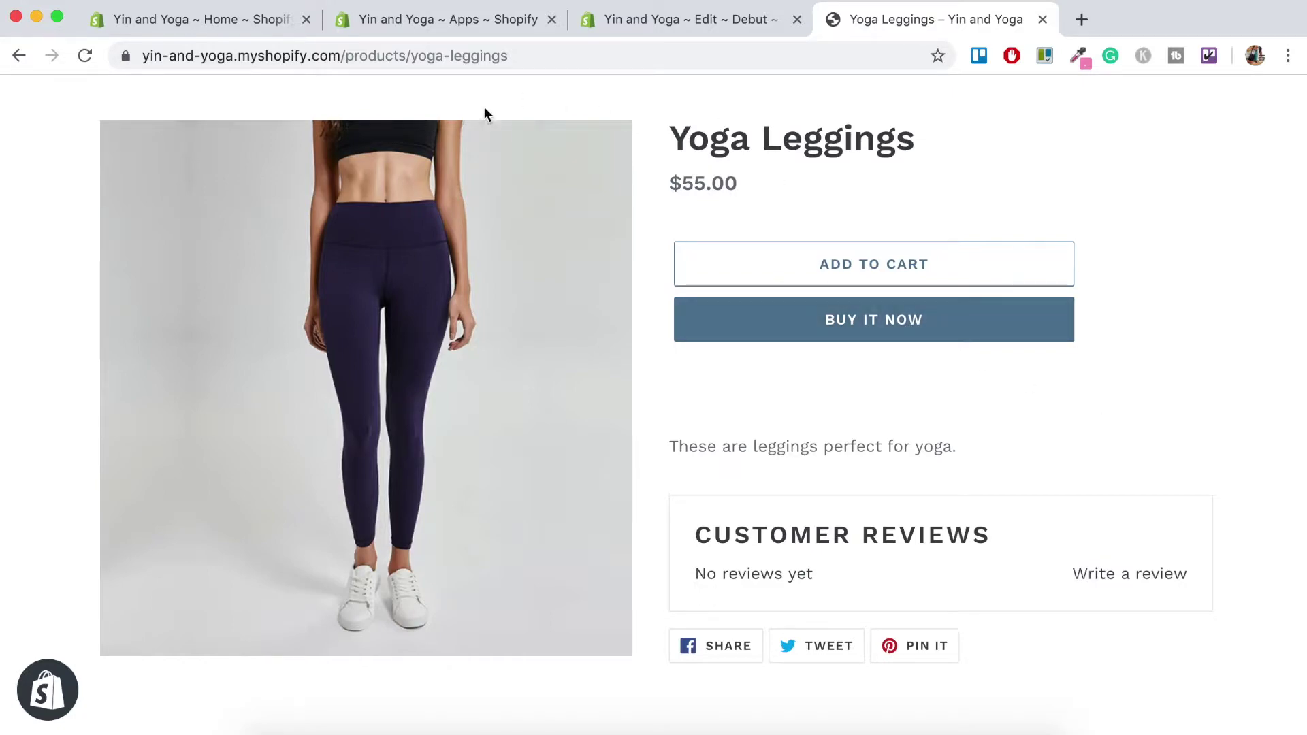
{"action": "left_click", "coordinate": [471, 22]}
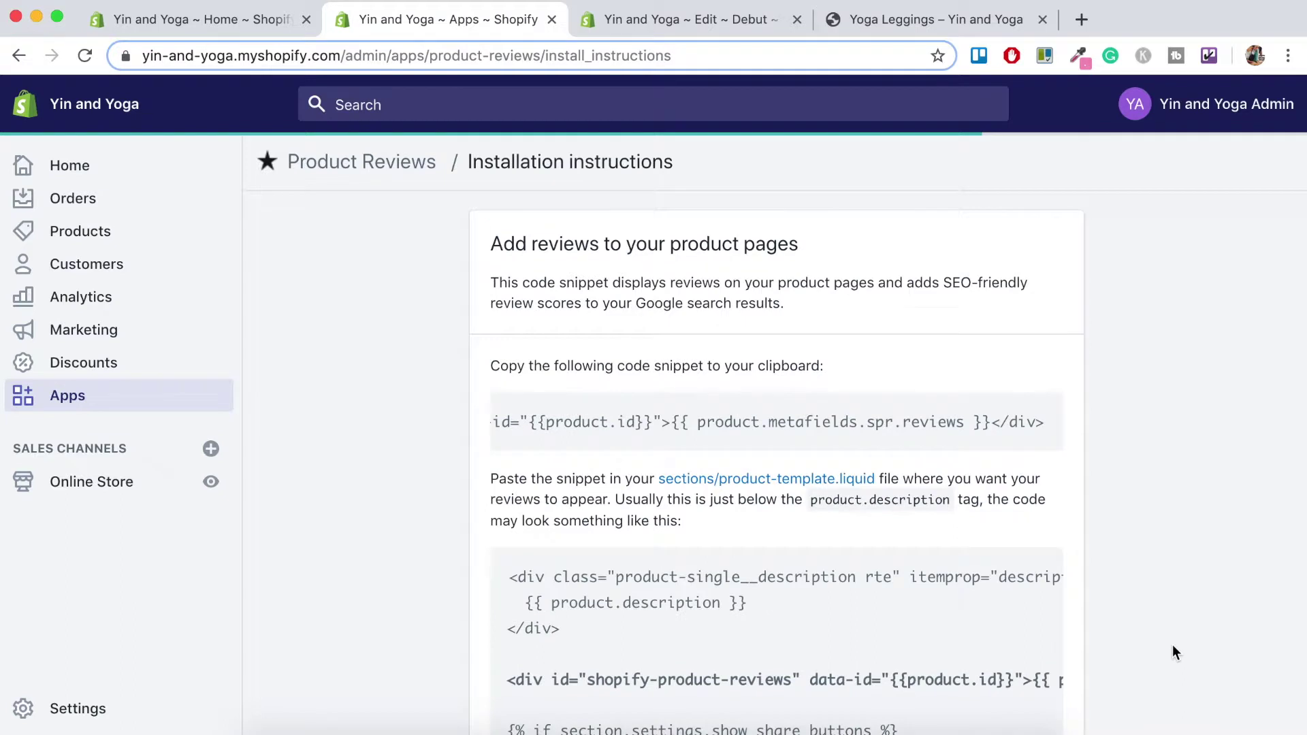
{"action": "scroll", "coordinate": [1173, 644], "scroll_direction": "down", "scroll_amount": 3}
{"action": "scroll", "coordinate": [1173, 643], "scroll_direction": "down", "scroll_amount": 2}
{"action": "scroll", "coordinate": [1173, 643], "scroll_direction": "down", "scroll_amount": 3}
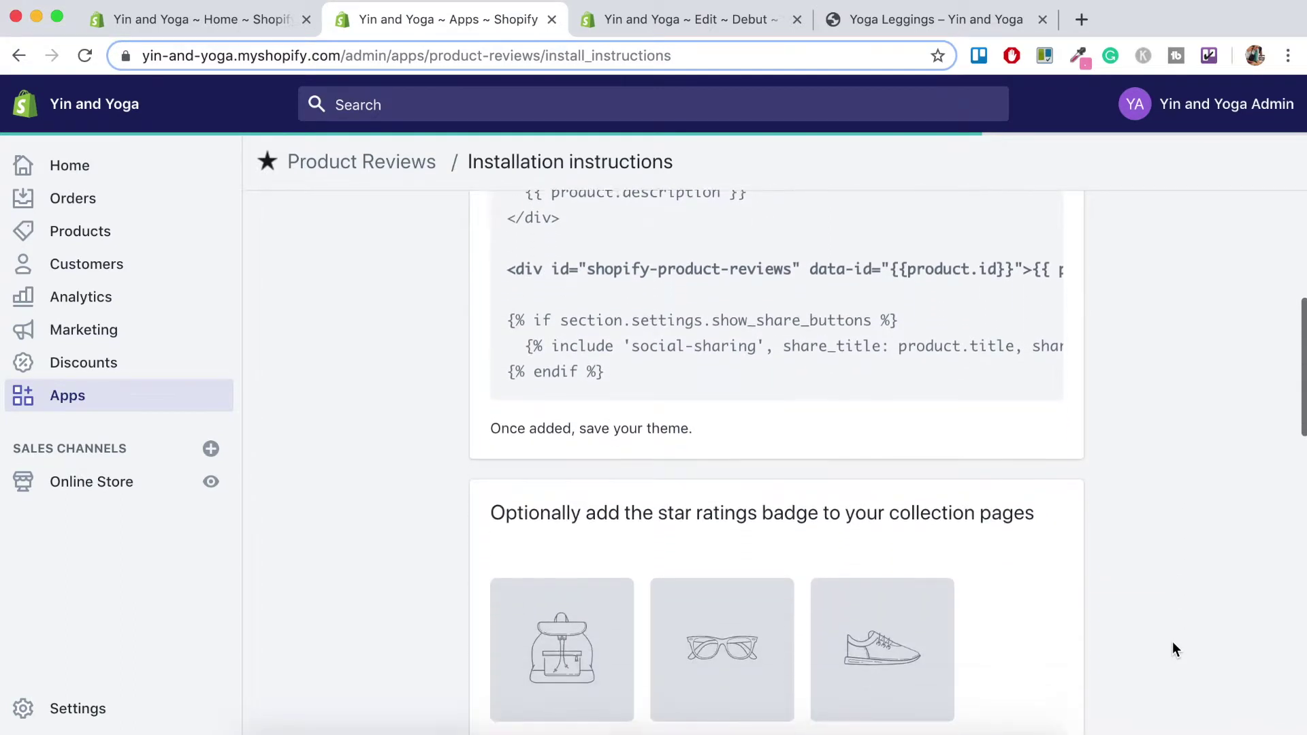
{"action": "scroll", "coordinate": [1173, 642], "scroll_direction": "down", "scroll_amount": 2}
{"action": "scroll", "coordinate": [1172, 648], "scroll_direction": "down", "scroll_amount": 2}
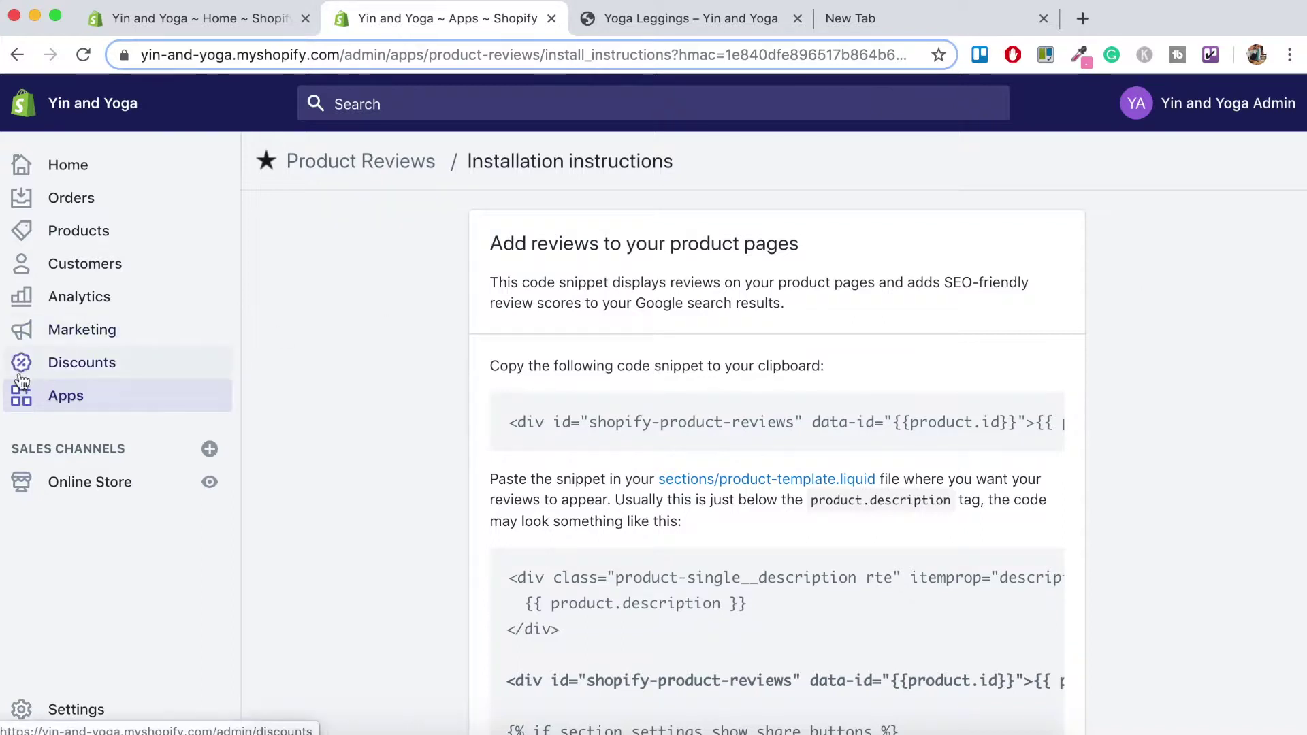
Check the empty Product Reviews dashboard, then switch back to the Yoga Leggings product page
{"action": "left_click", "coordinate": [62, 403]}
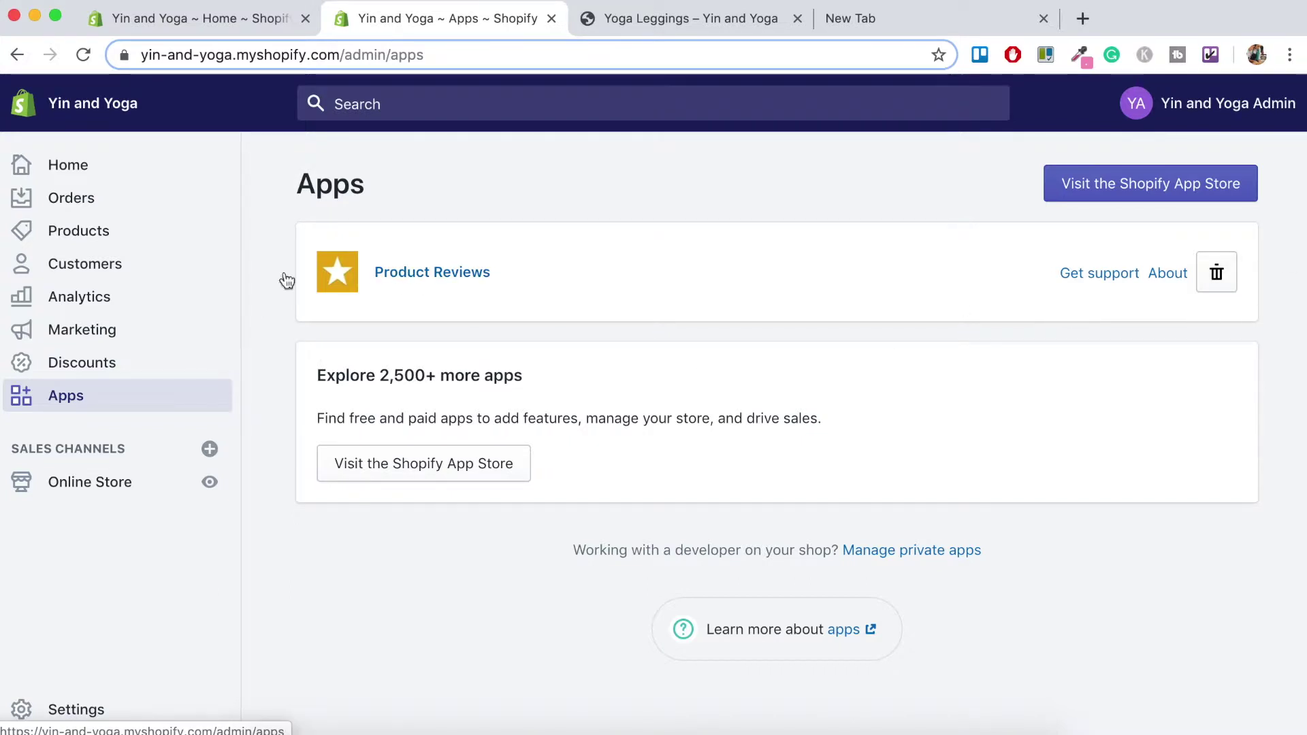
{"action": "left_click", "coordinate": [435, 277]}
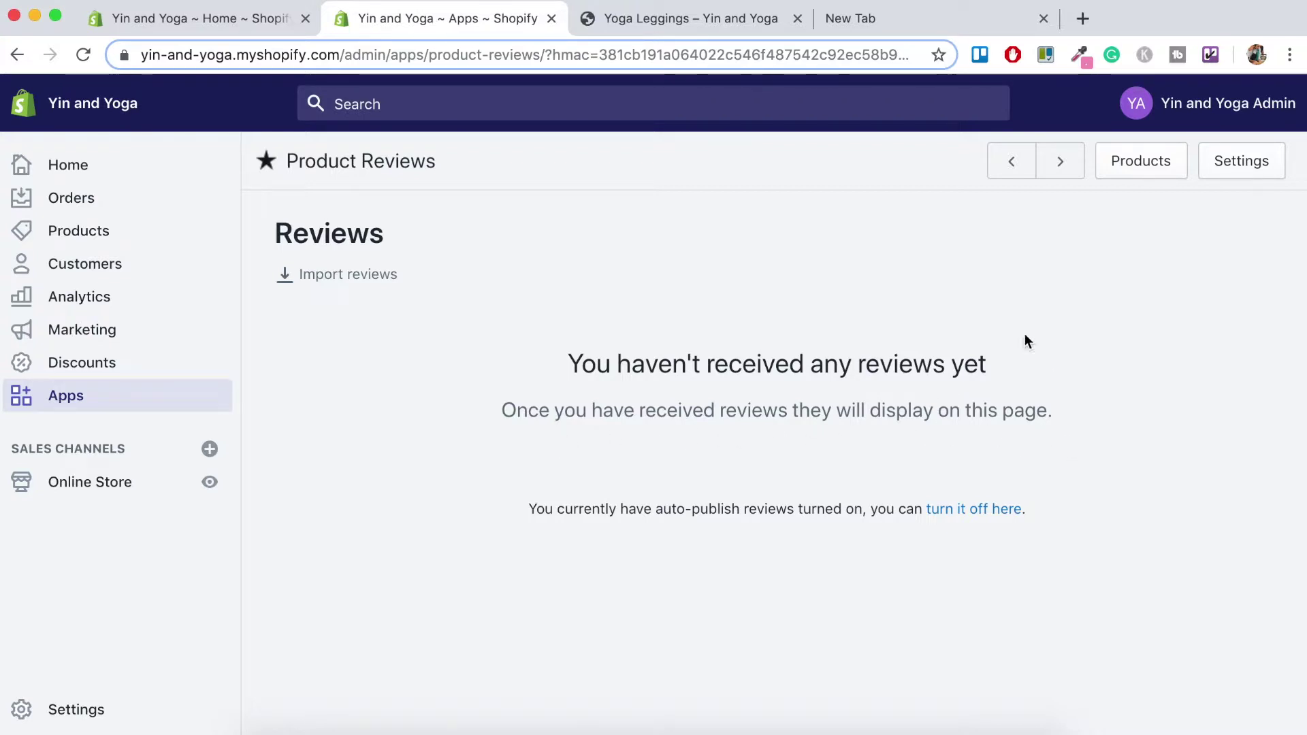
{"action": "left_click", "coordinate": [742, 20]}
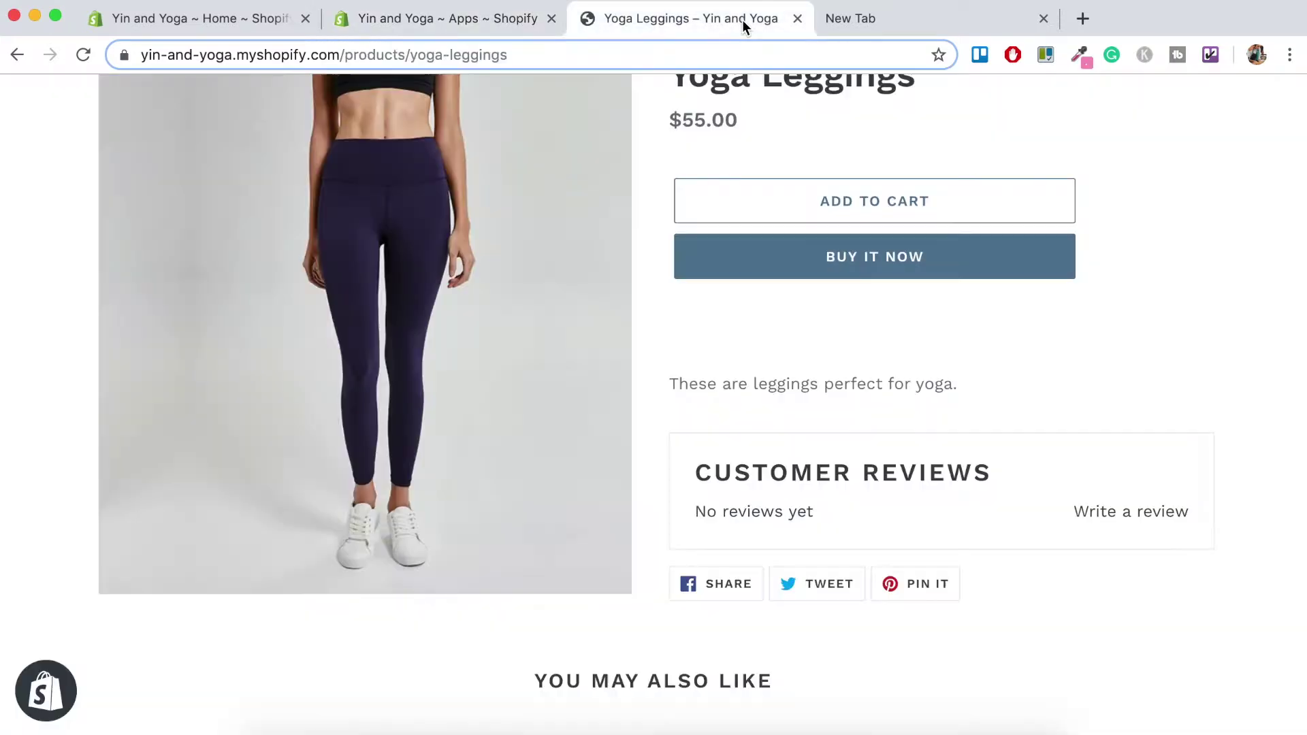
Submit a five-star review titled 'This is a test review', with reviewer name, email and body
{"action": "left_click", "coordinate": [1158, 519]}
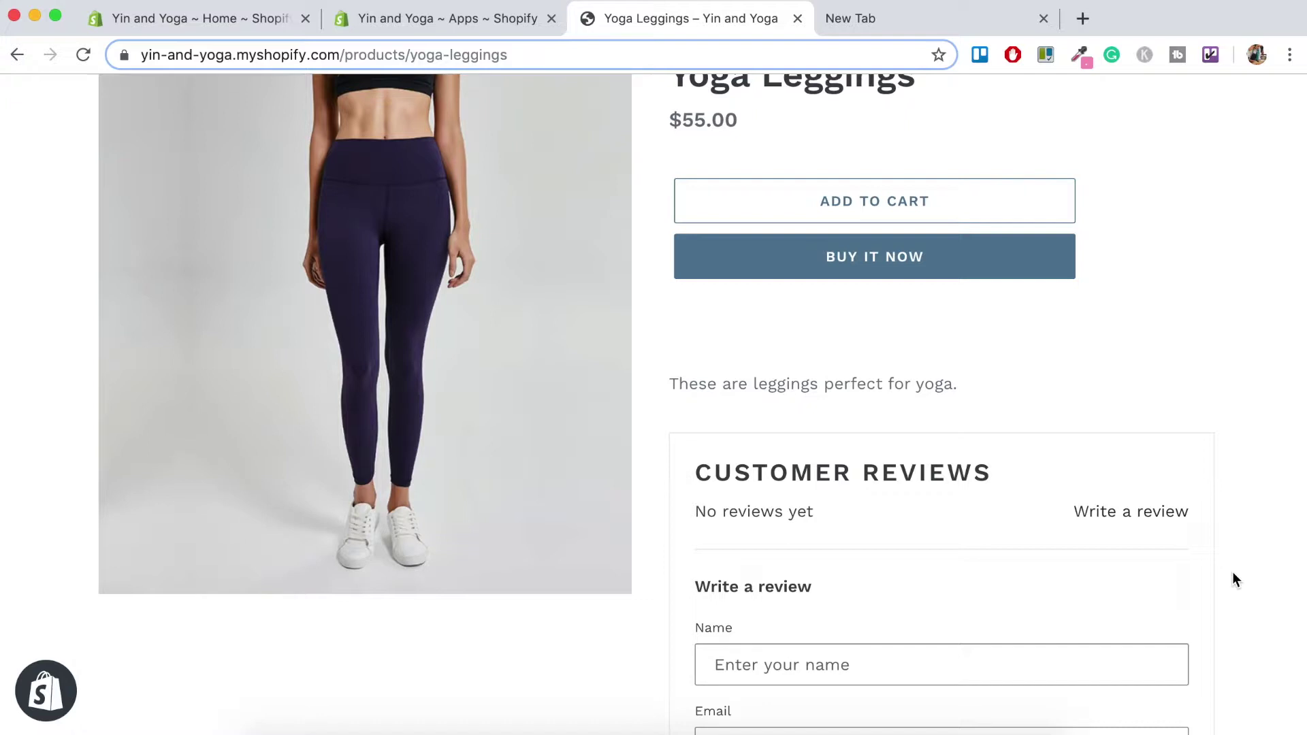
{"action": "scroll", "coordinate": [1232, 581], "scroll_direction": "down", "scroll_amount": 3}
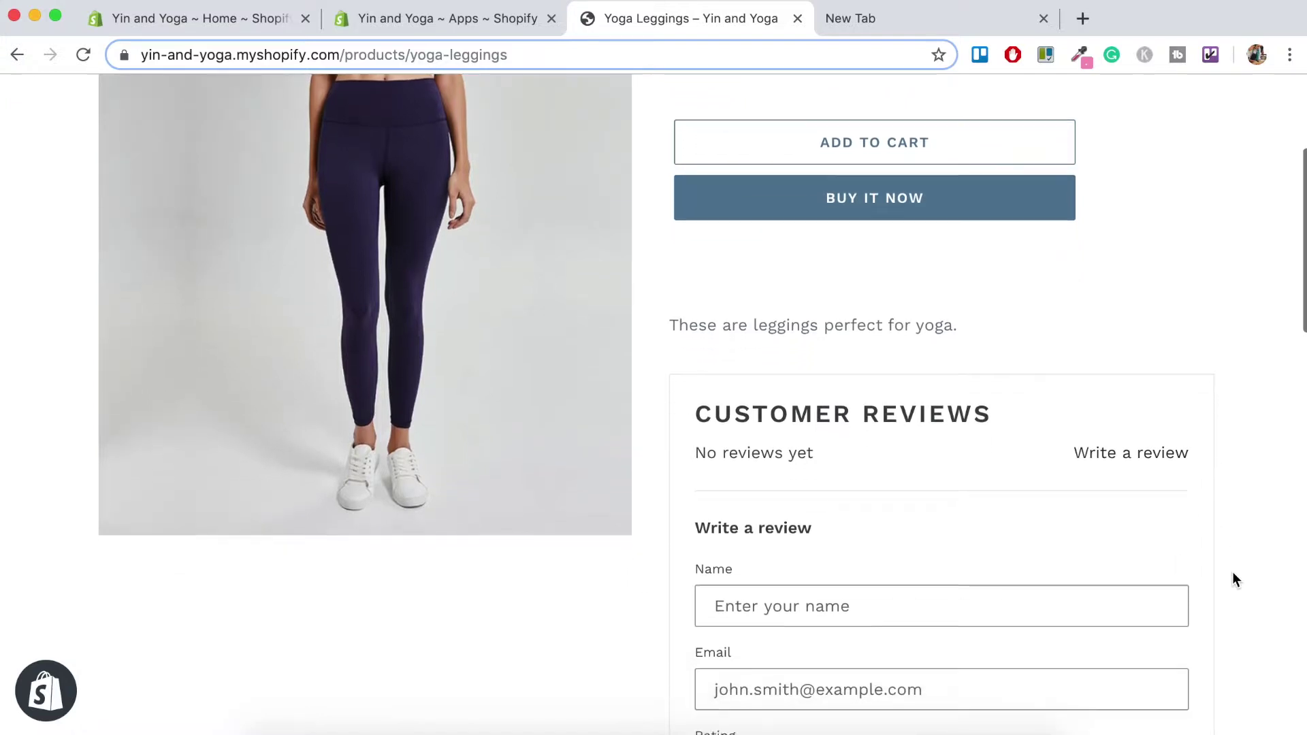
{"action": "left_click", "coordinate": [798, 489]}
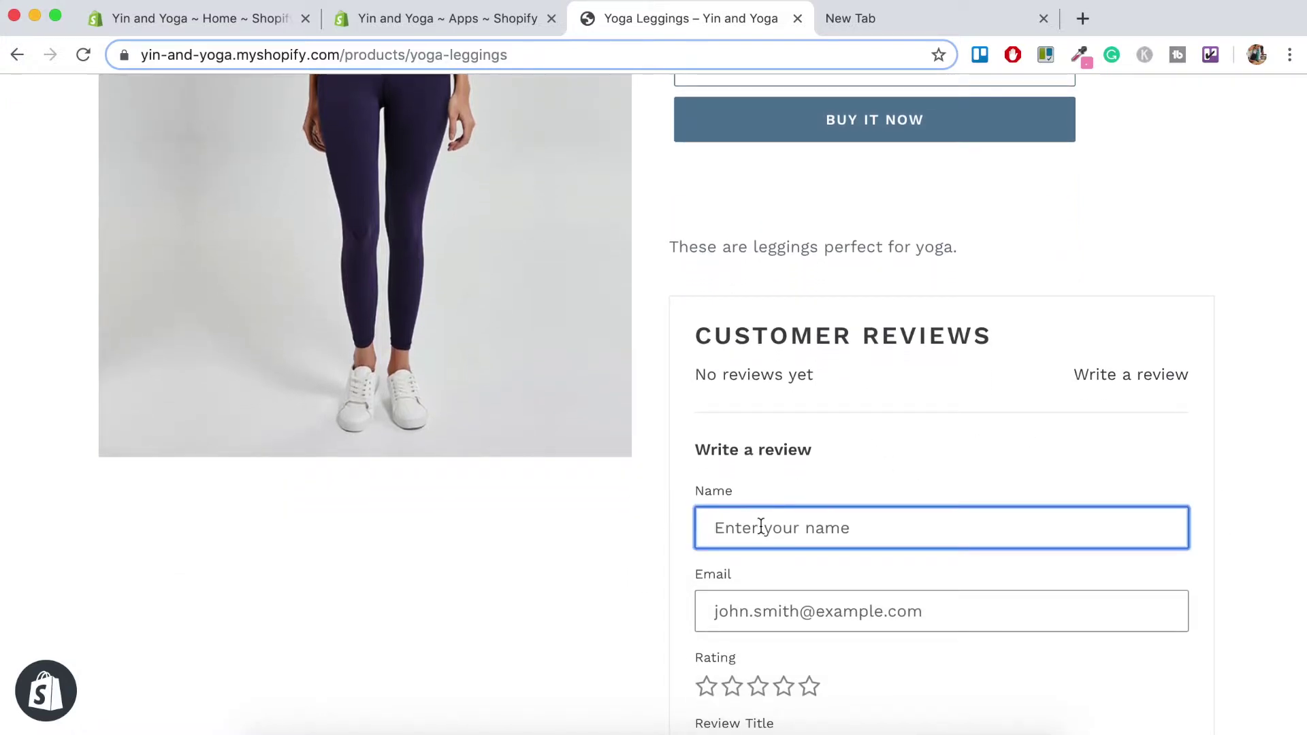
{"action": "type", "text": "Jane Doe"}
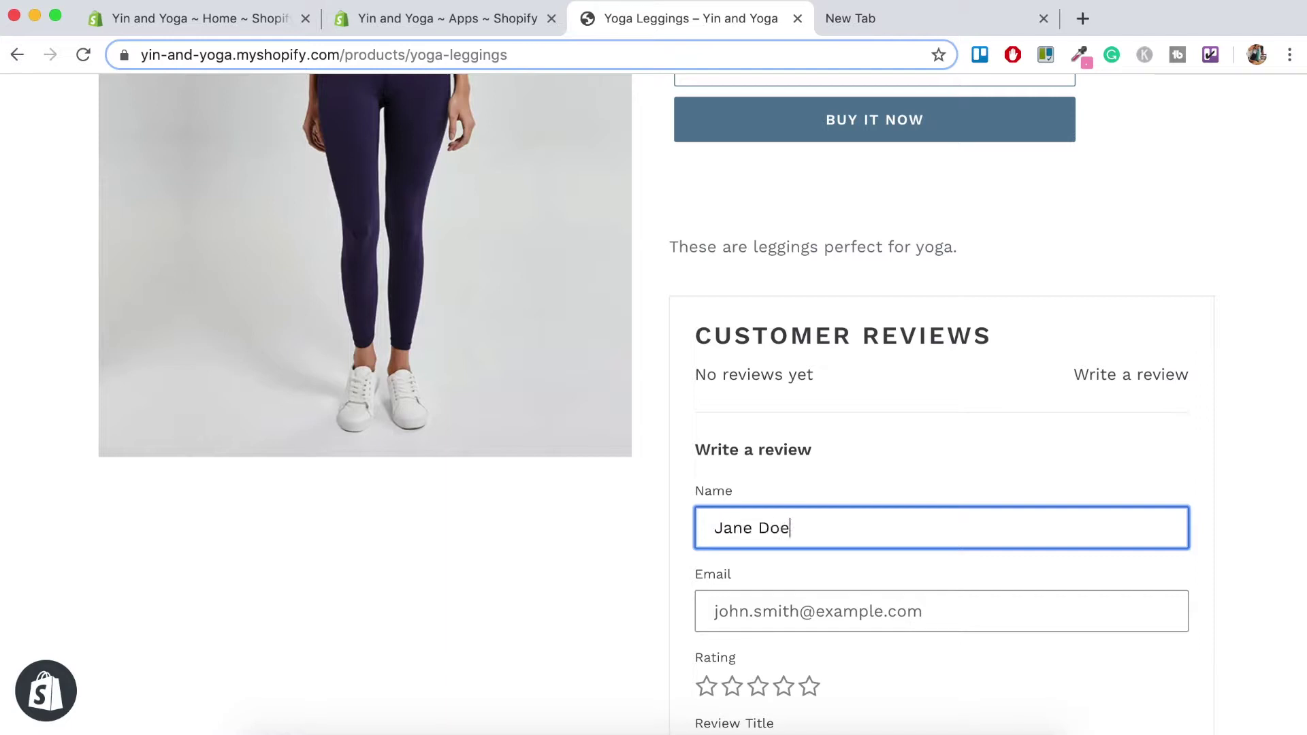
{"action": "left_click", "coordinate": [789, 613]}
{"action": "type", "text": "Jane.Doe@emai"}
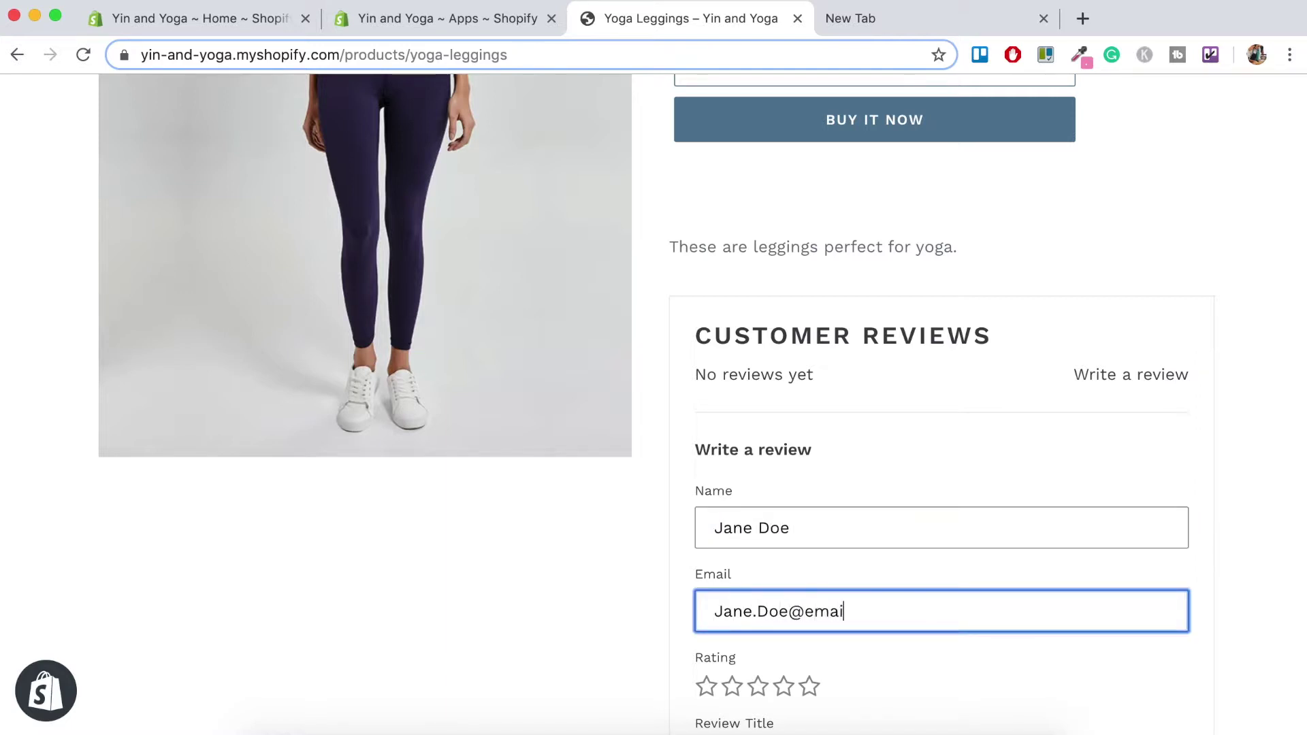
{"action": "type", "text": "l.com"}
{"action": "scroll", "coordinate": [919, 657], "scroll_direction": "down", "scroll_amount": 2}
{"action": "left_click", "coordinate": [809, 611]}
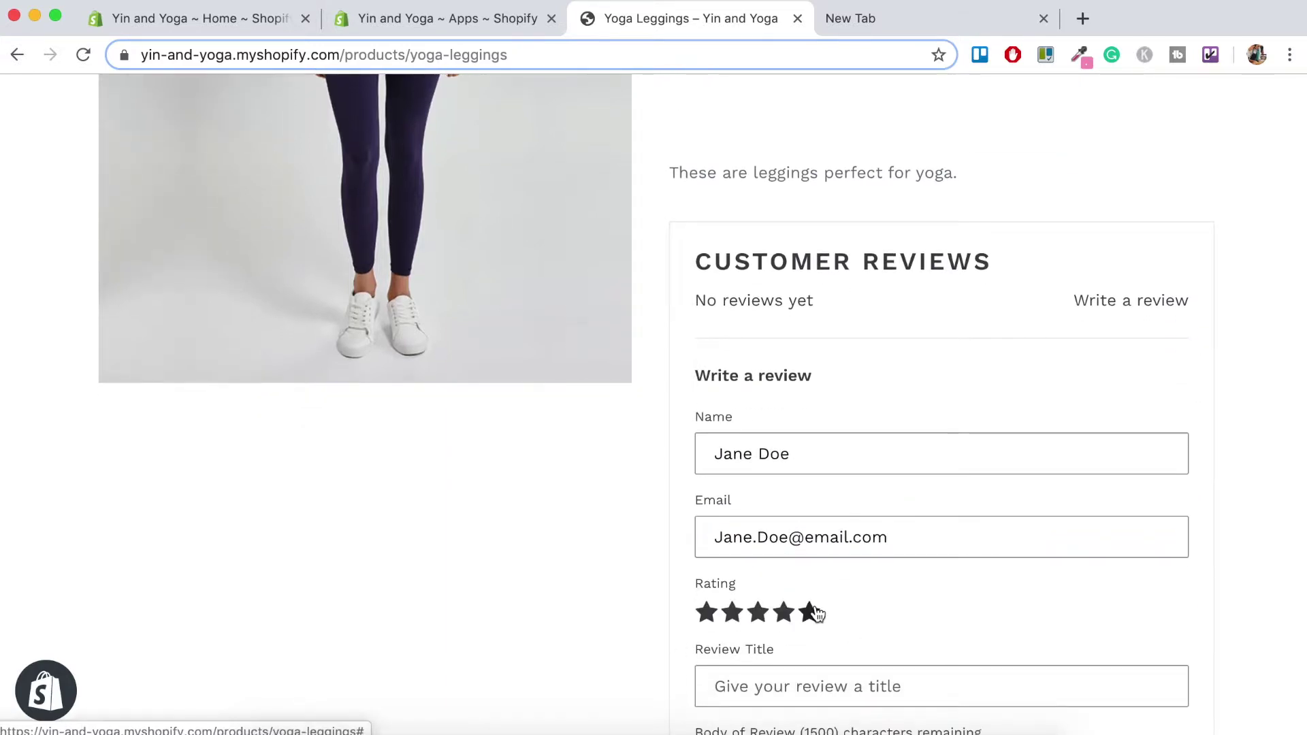
{"action": "scroll", "coordinate": [897, 608], "scroll_direction": "down", "scroll_amount": 2}
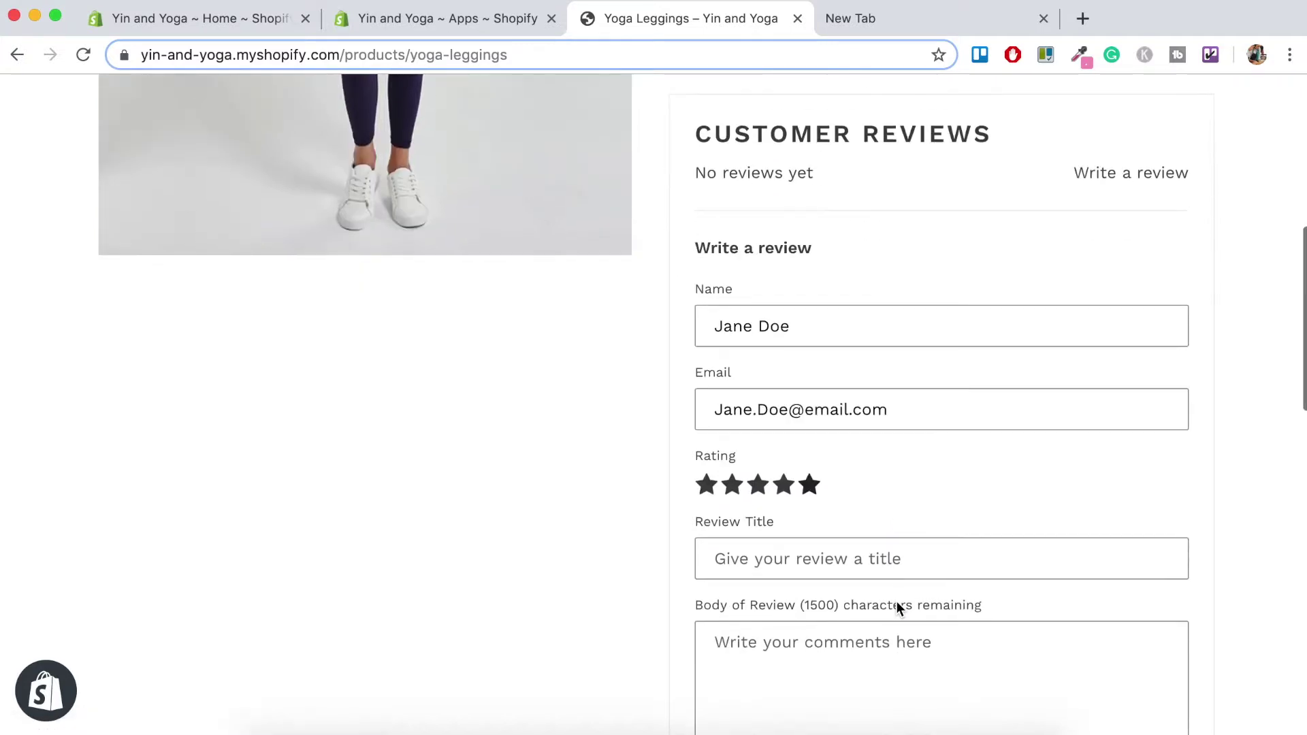
{"action": "left_click", "coordinate": [782, 555]}
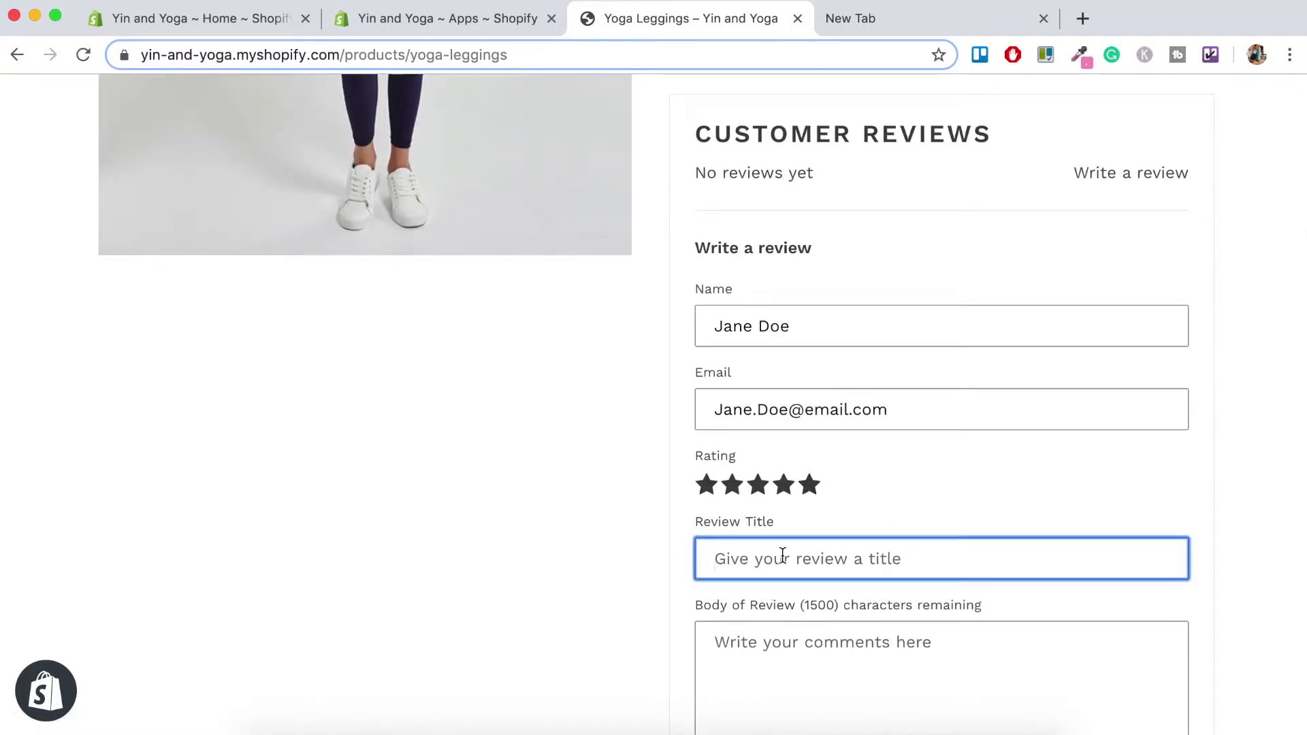
{"action": "type", "text": "This i"}
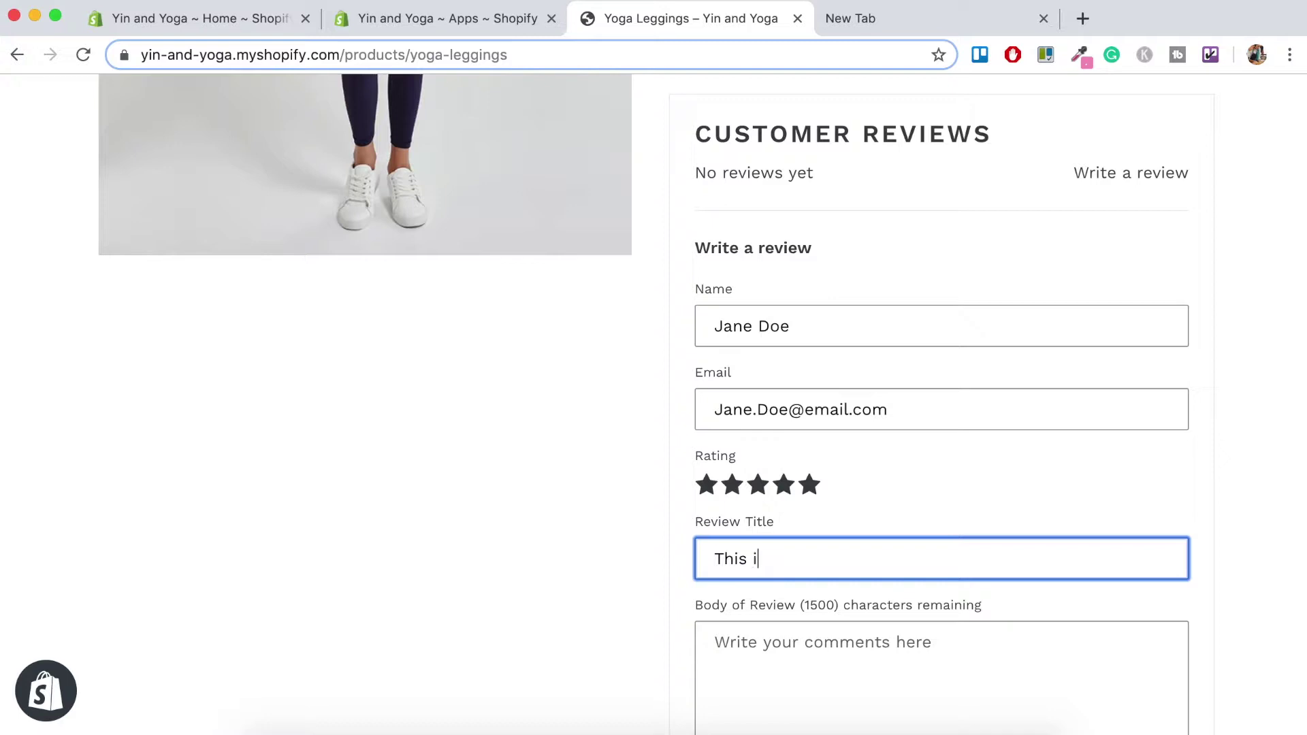
{"action": "type", "text": "s a test revi"}
{"action": "type", "text": "ew"}
{"action": "scroll", "coordinate": [775, 655], "scroll_direction": "down", "scroll_amount": 1}
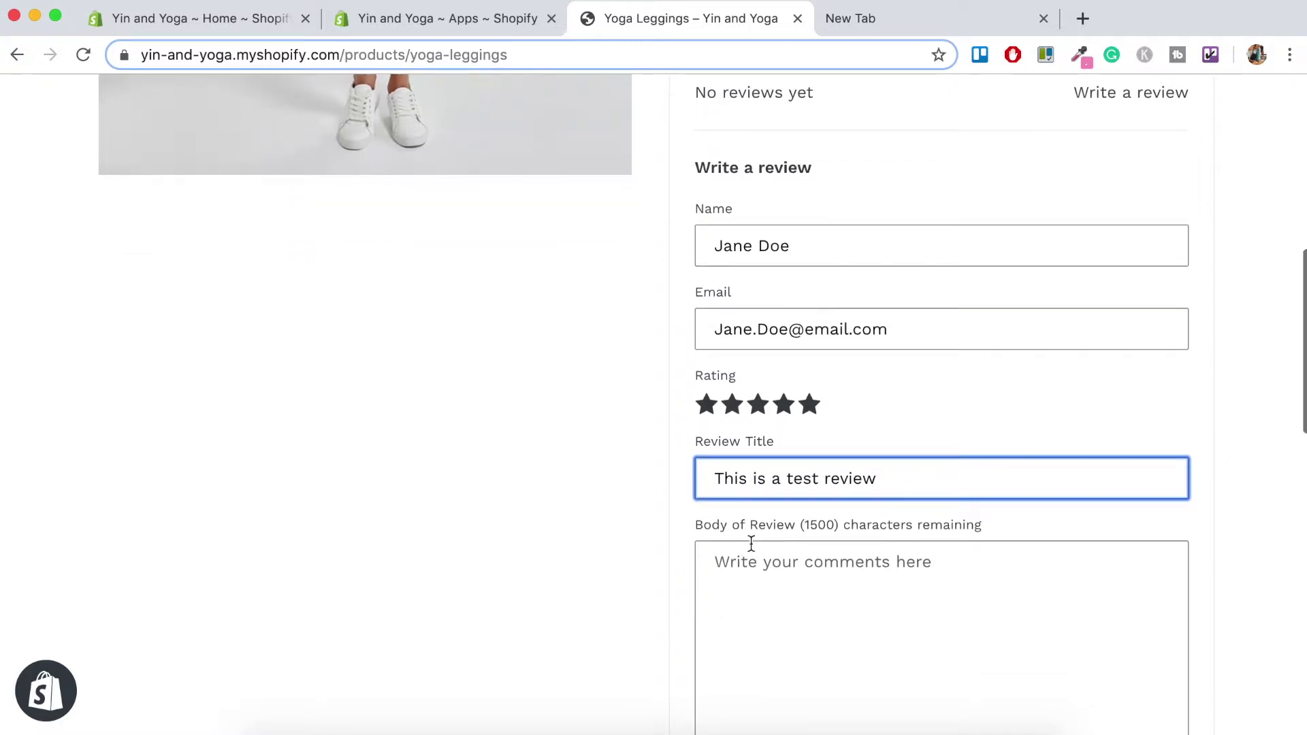
{"action": "left_click", "coordinate": [758, 566]}
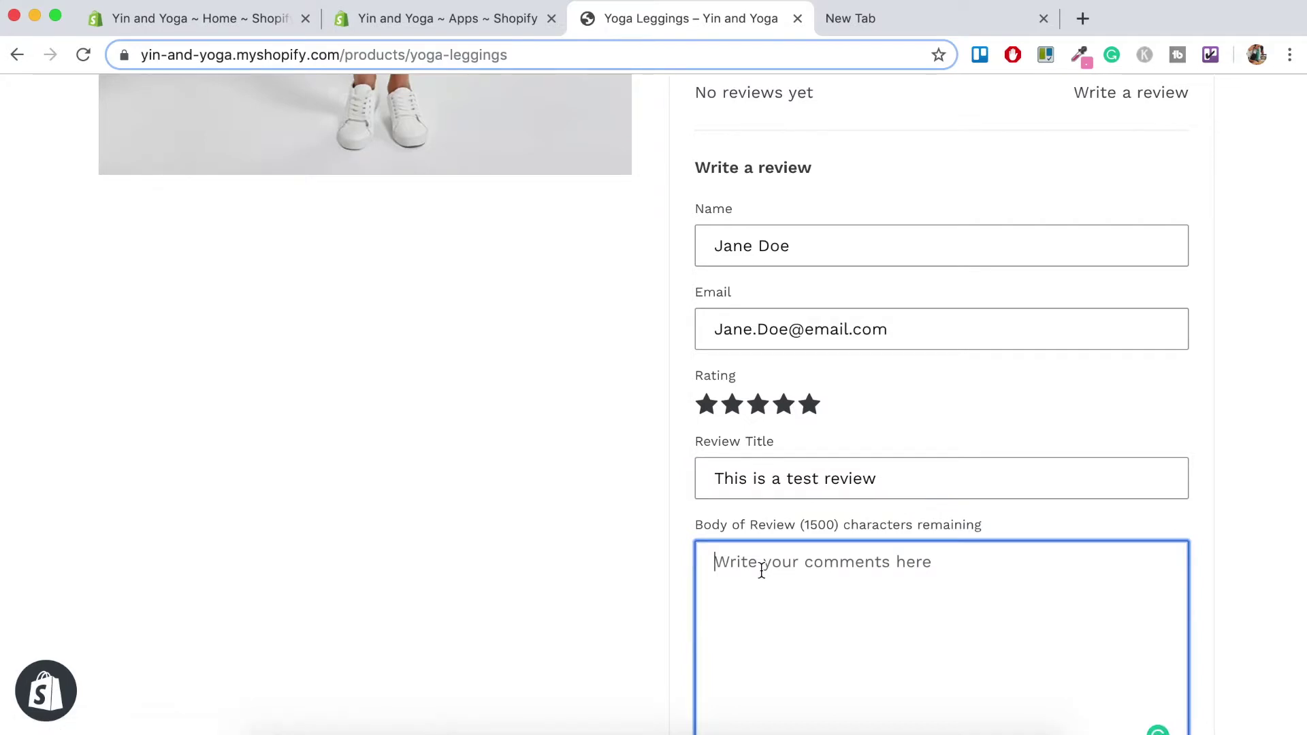
{"action": "type", "text": "This is a de"}
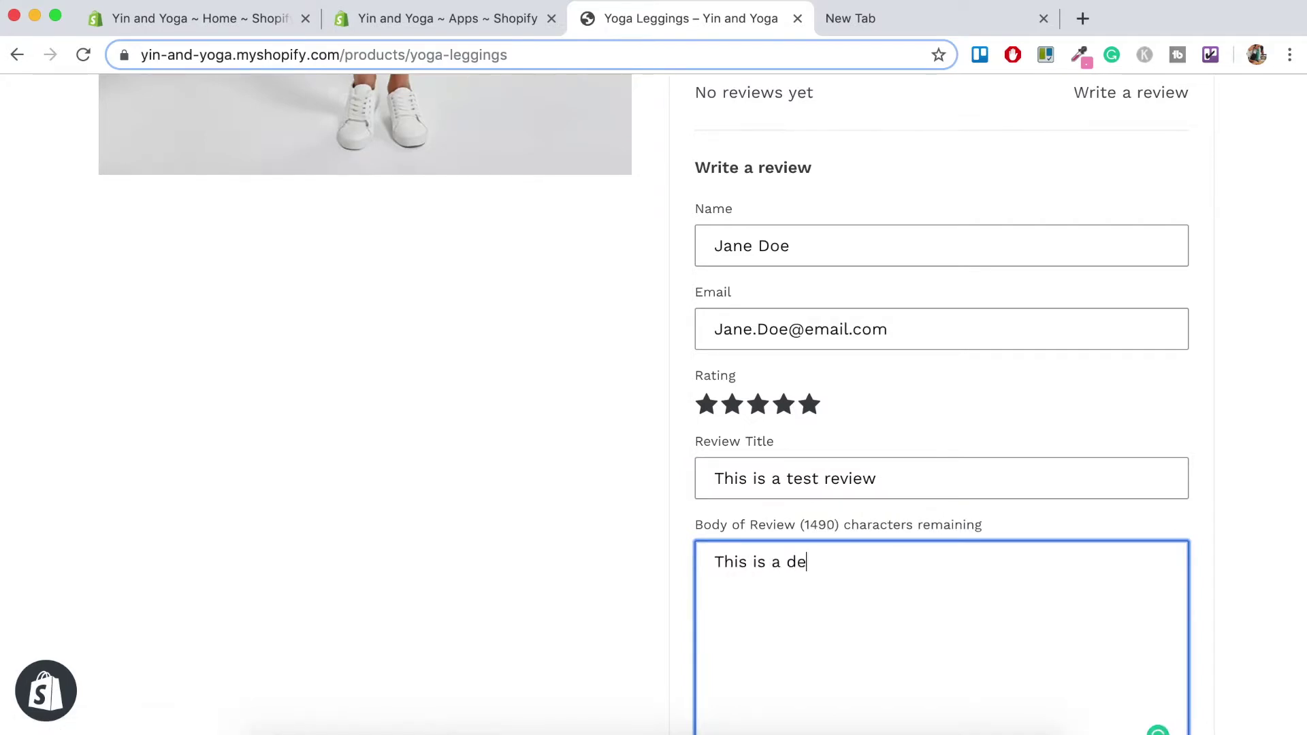
{"action": "type", "text": "scription of "}
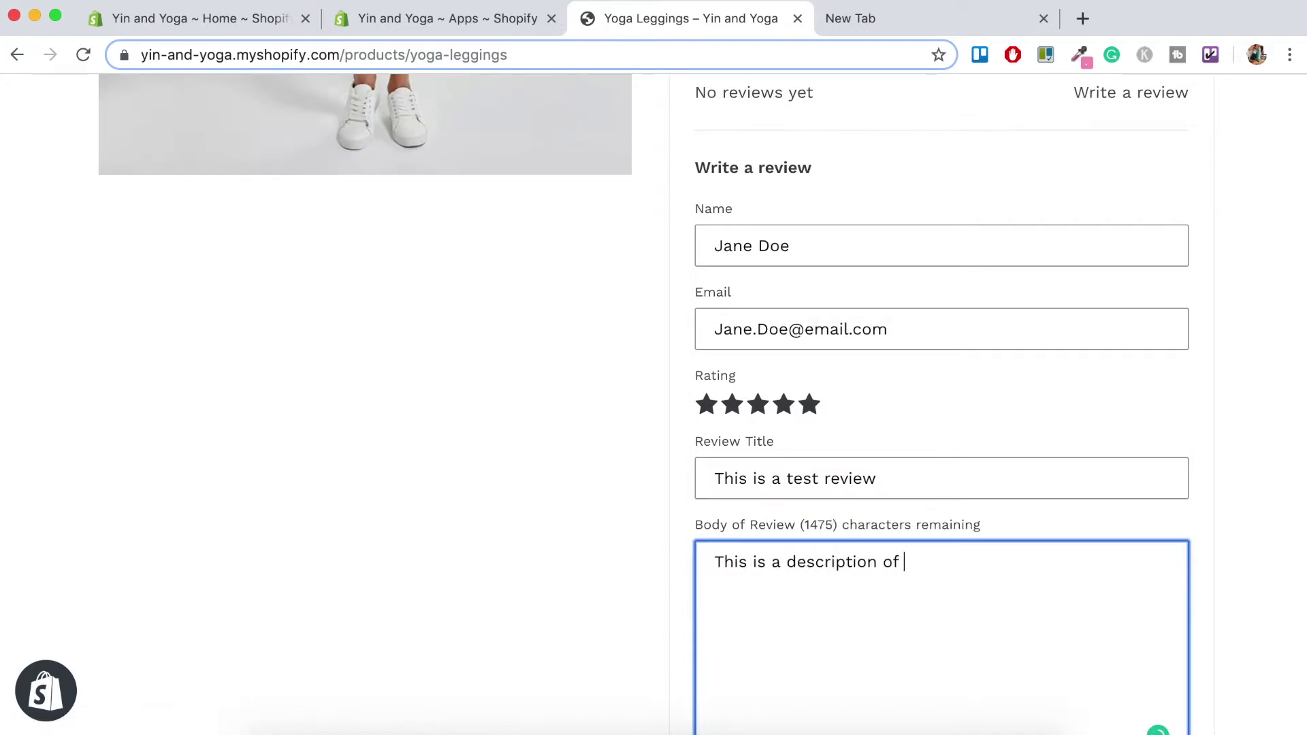
{"action": "type", "text": "my new review"}
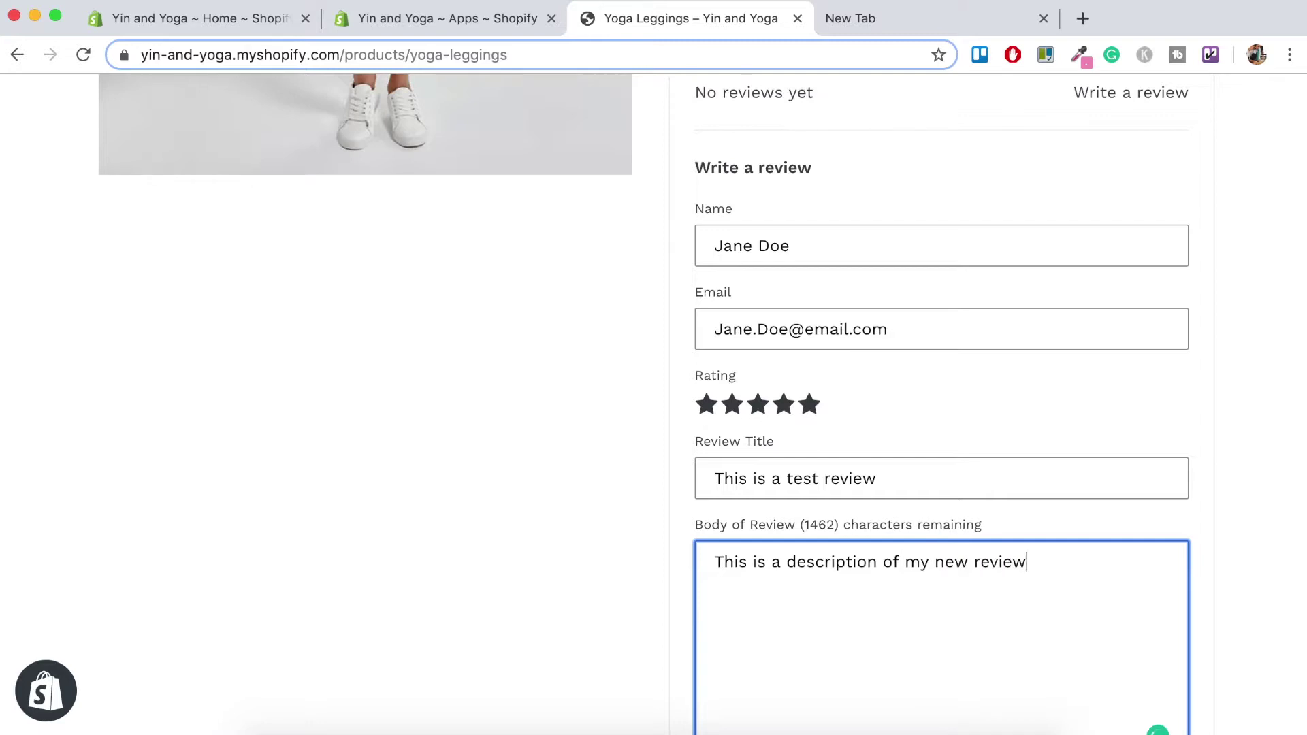
{"action": "type", "text": " test."}
{"action": "scroll", "coordinate": [1233, 584], "scroll_direction": "down", "scroll_amount": 3}
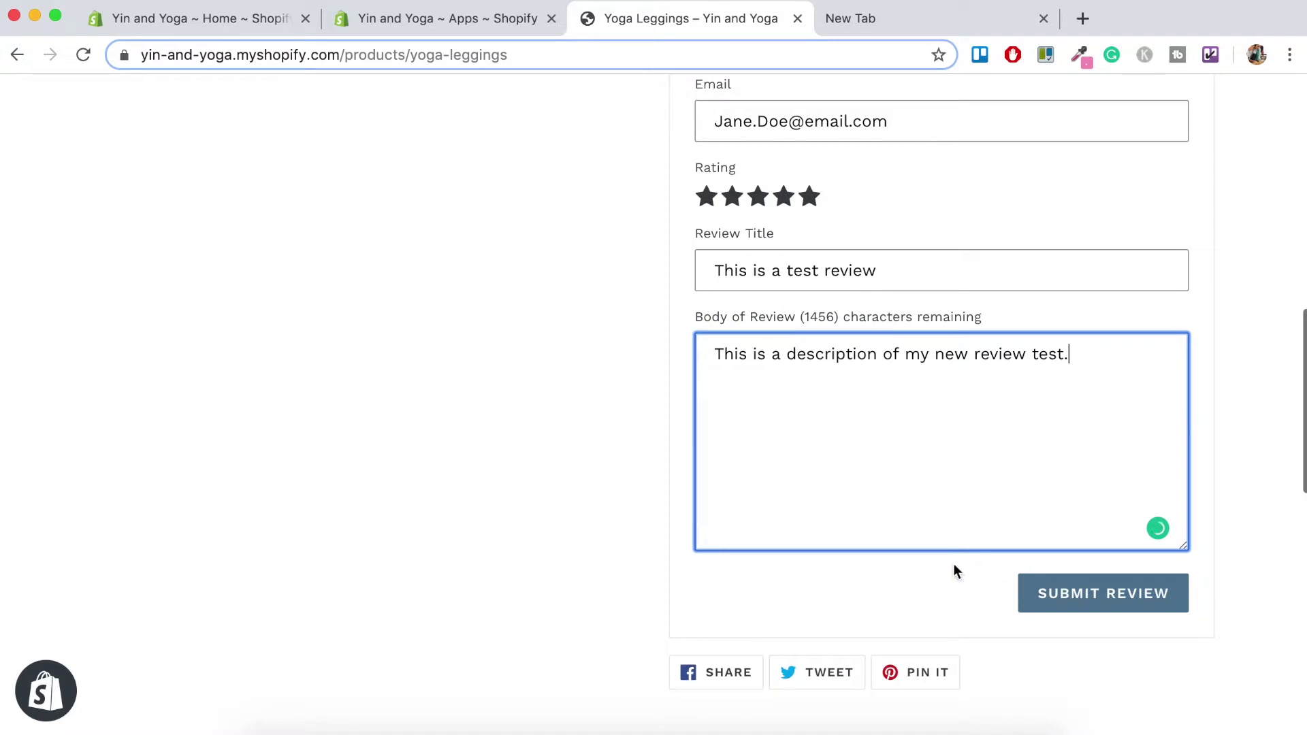
{"action": "left_click", "coordinate": [1081, 606]}
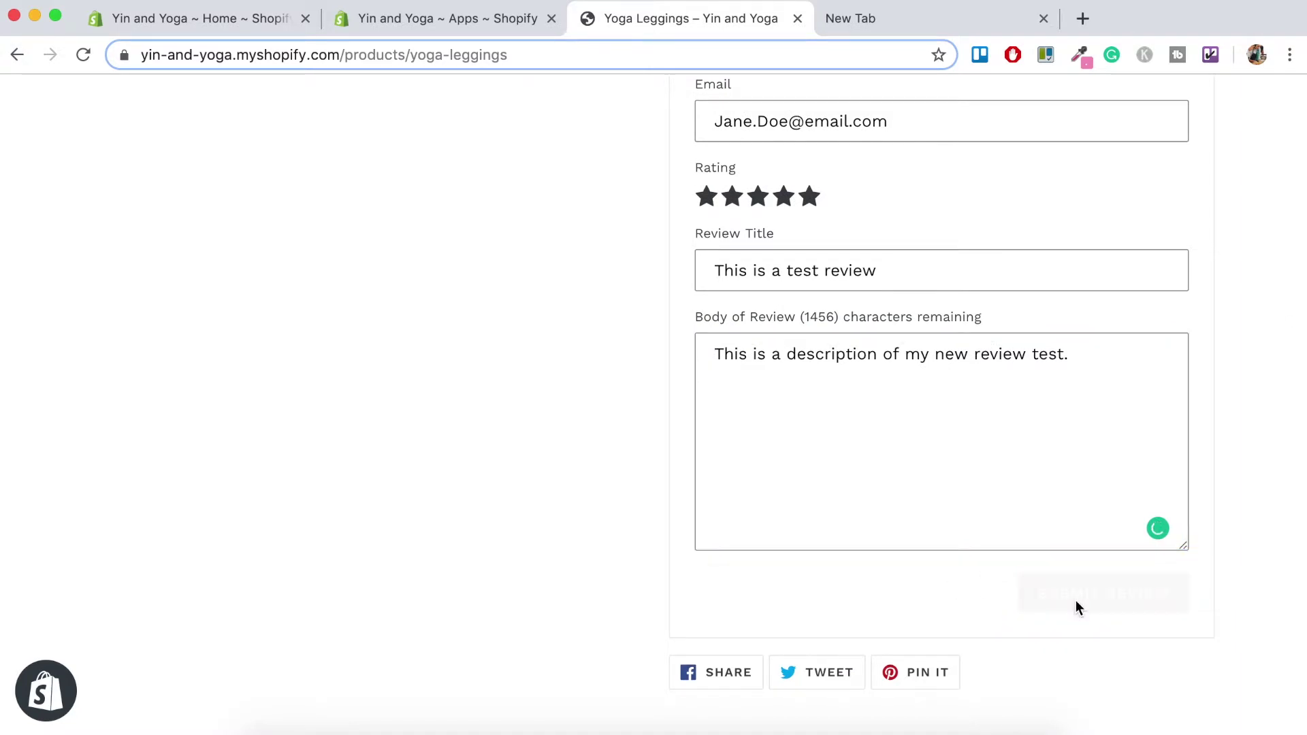
{"action": "scroll", "coordinate": [1075, 608], "scroll_direction": "up", "scroll_amount": 4}
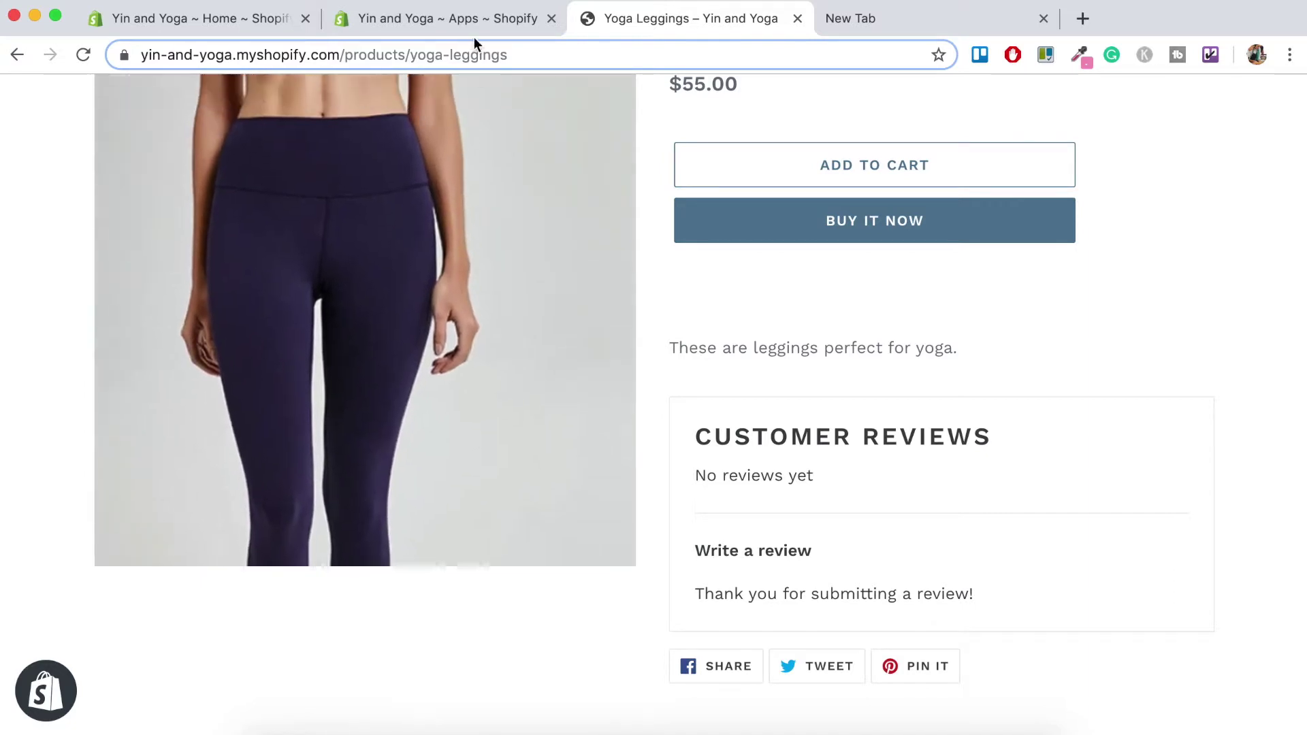
{"action": "left_click", "coordinate": [478, 23]}
Reload the Reviews page so the published five-star Yoga Leggings test review appears
{"action": "left_click", "coordinate": [504, 55]}
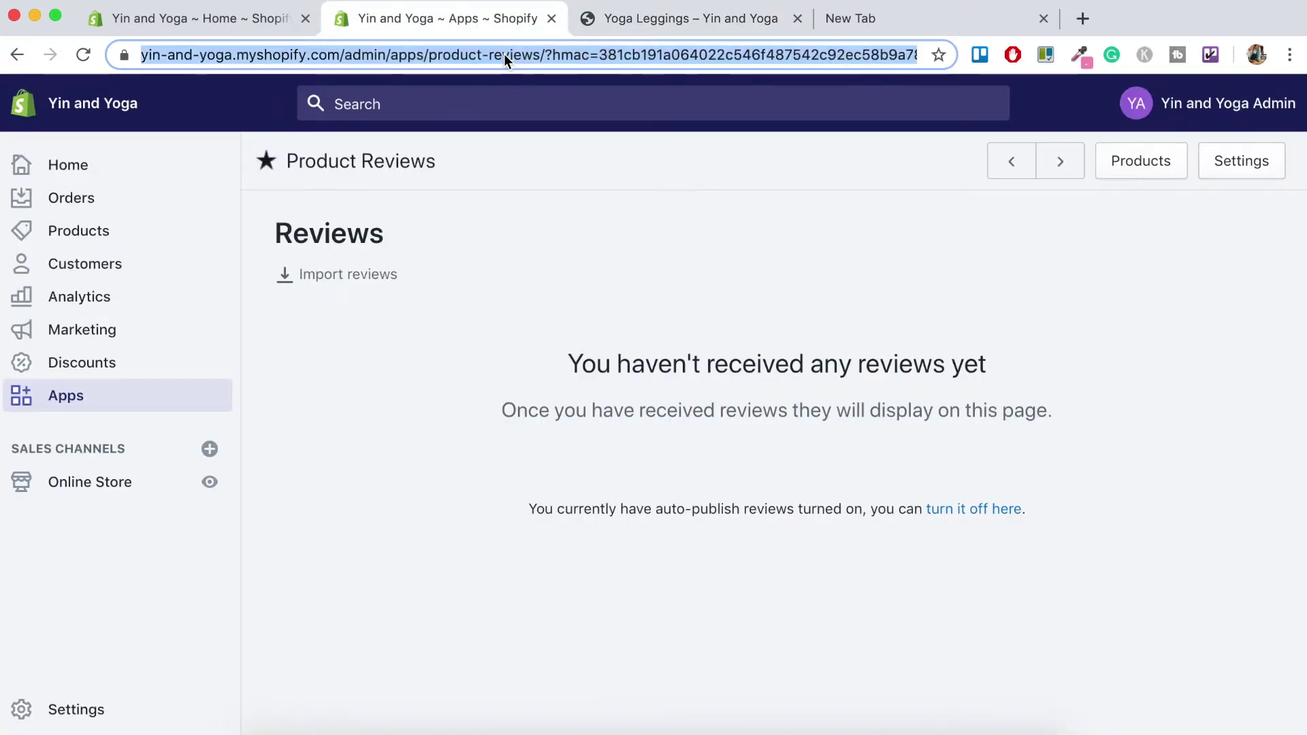
{"action": "key", "text": "Return"}
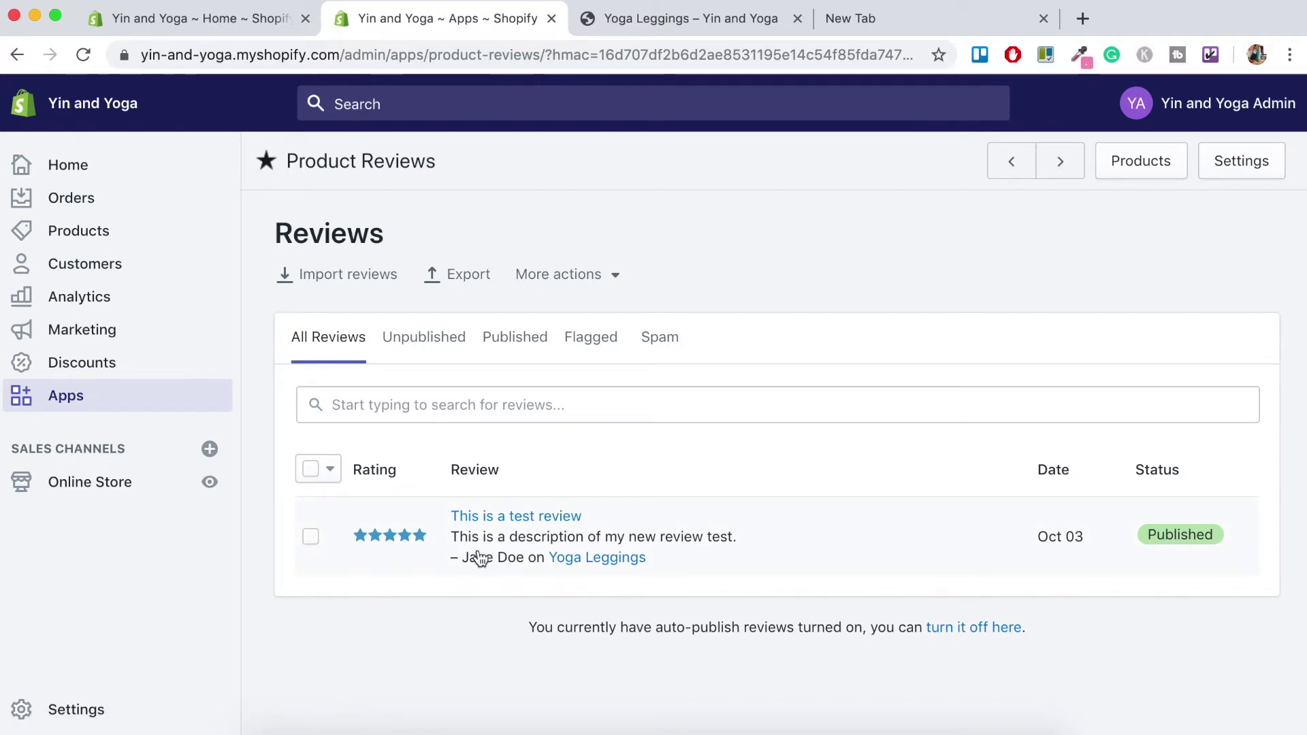
Open the 'This is a test review' detail page for the Yoga Leggings review
{"action": "left_click", "coordinate": [708, 541]}
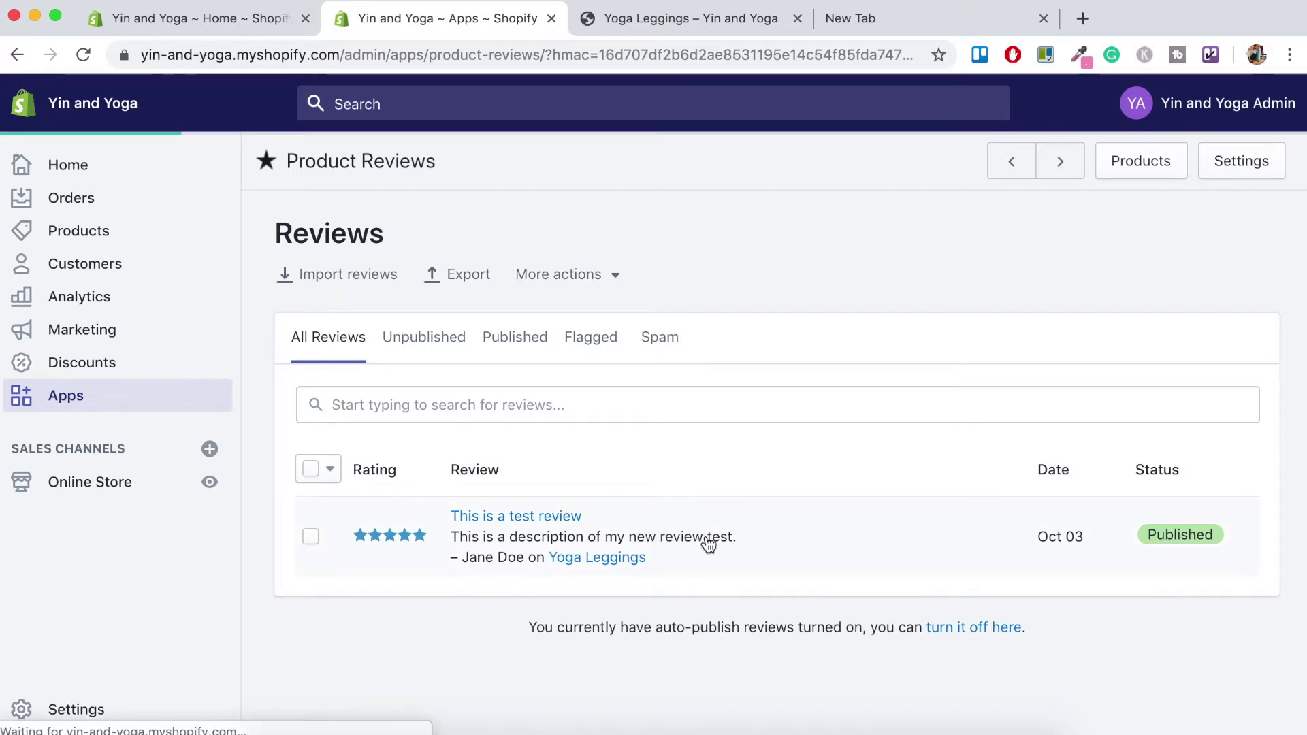
{"action": "scroll", "coordinate": [932, 436], "scroll_direction": "down", "scroll_amount": 2}
{"action": "scroll", "coordinate": [932, 436], "scroll_direction": "down", "scroll_amount": 1}
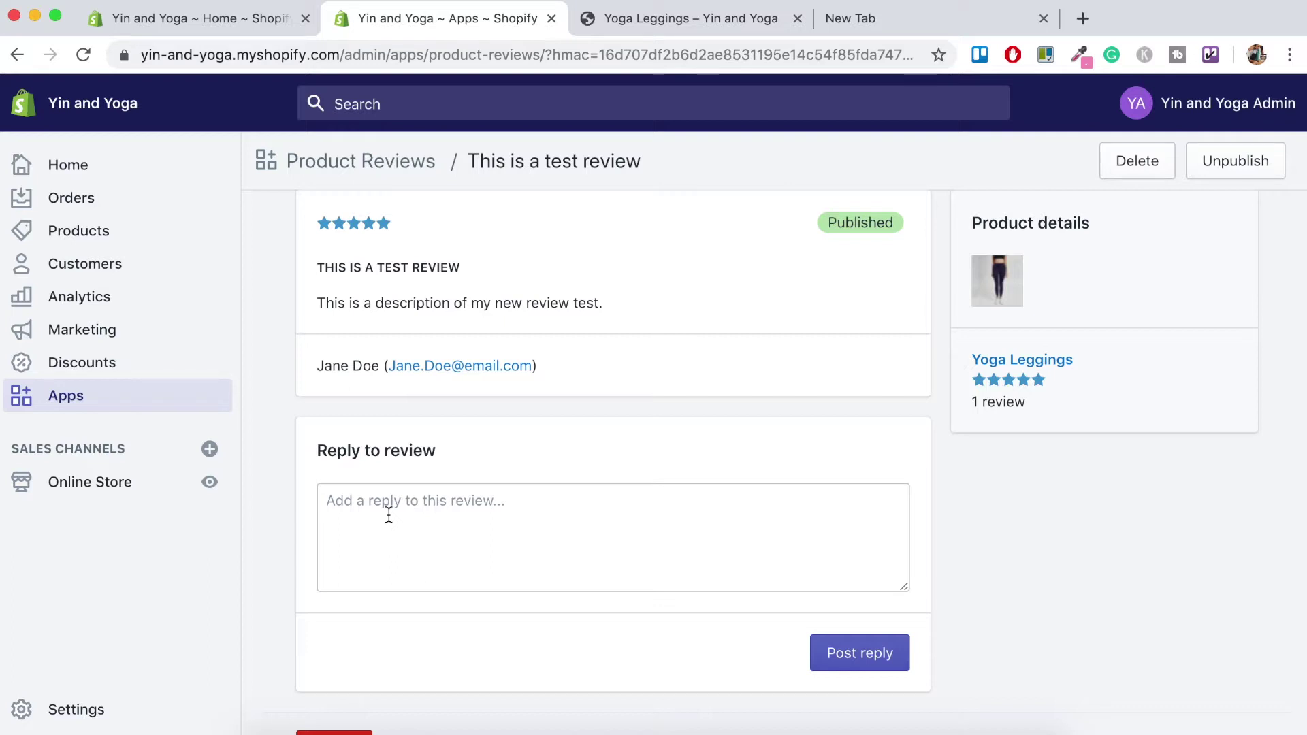
{"action": "scroll", "coordinate": [1002, 555], "scroll_direction": "down", "scroll_amount": 1}
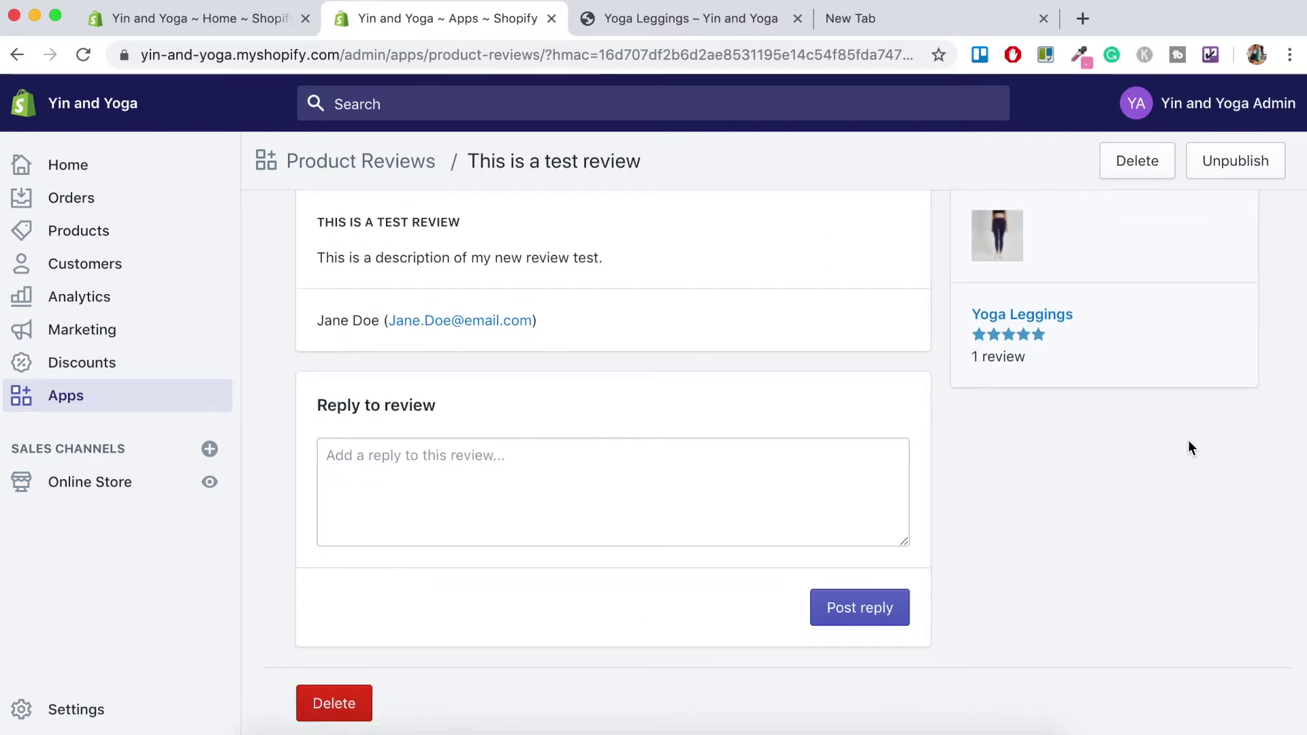
{"action": "scroll", "coordinate": [1187, 447], "scroll_direction": "up", "scroll_amount": 2}
{"action": "scroll", "coordinate": [1187, 447], "scroll_direction": "up", "scroll_amount": 1}
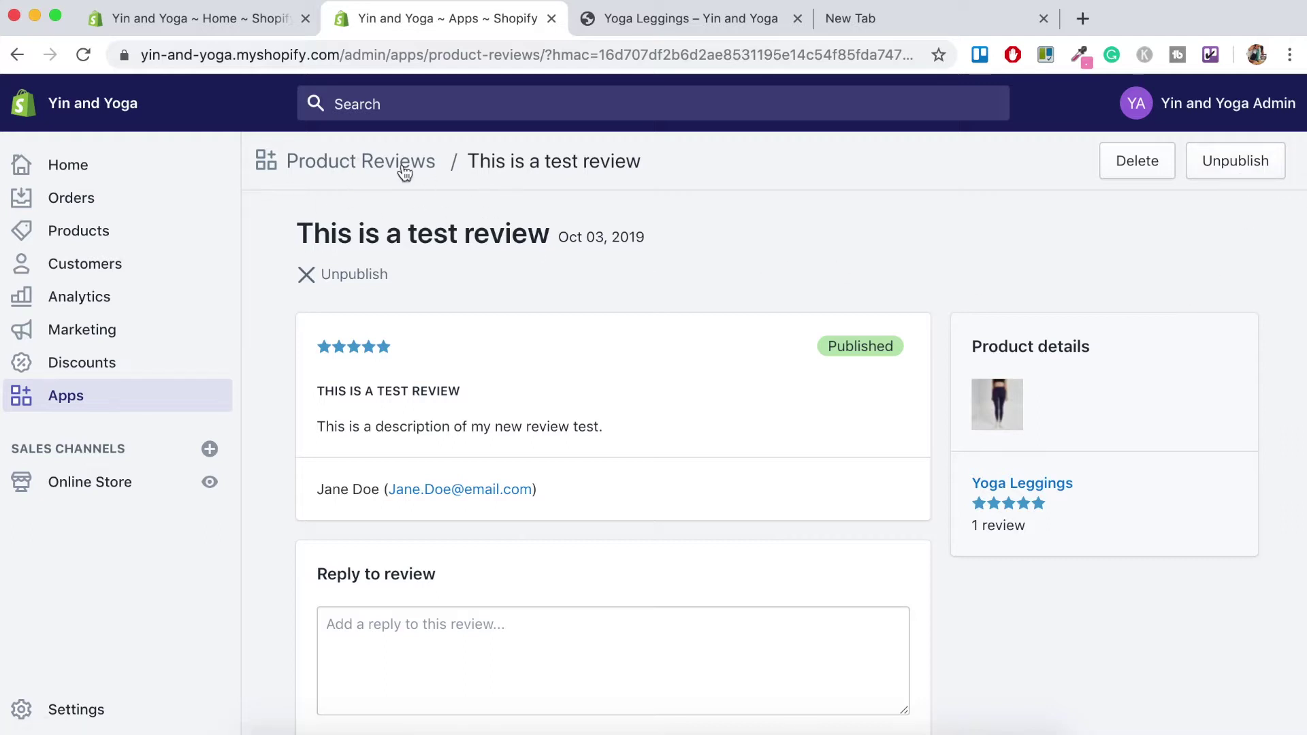
Go back to the reviews list, open Product Reviews settings and disable auto publish
{"action": "left_click", "coordinate": [331, 164]}
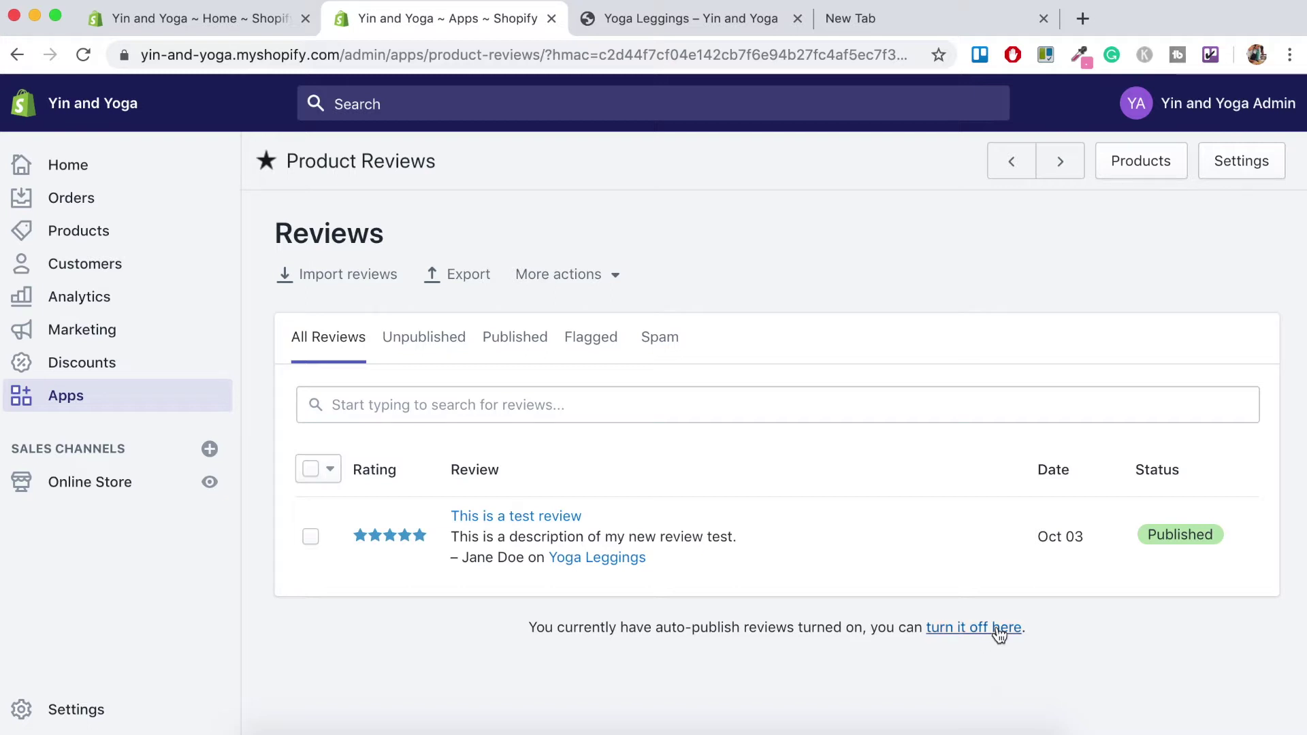
{"action": "left_click", "coordinate": [989, 630]}
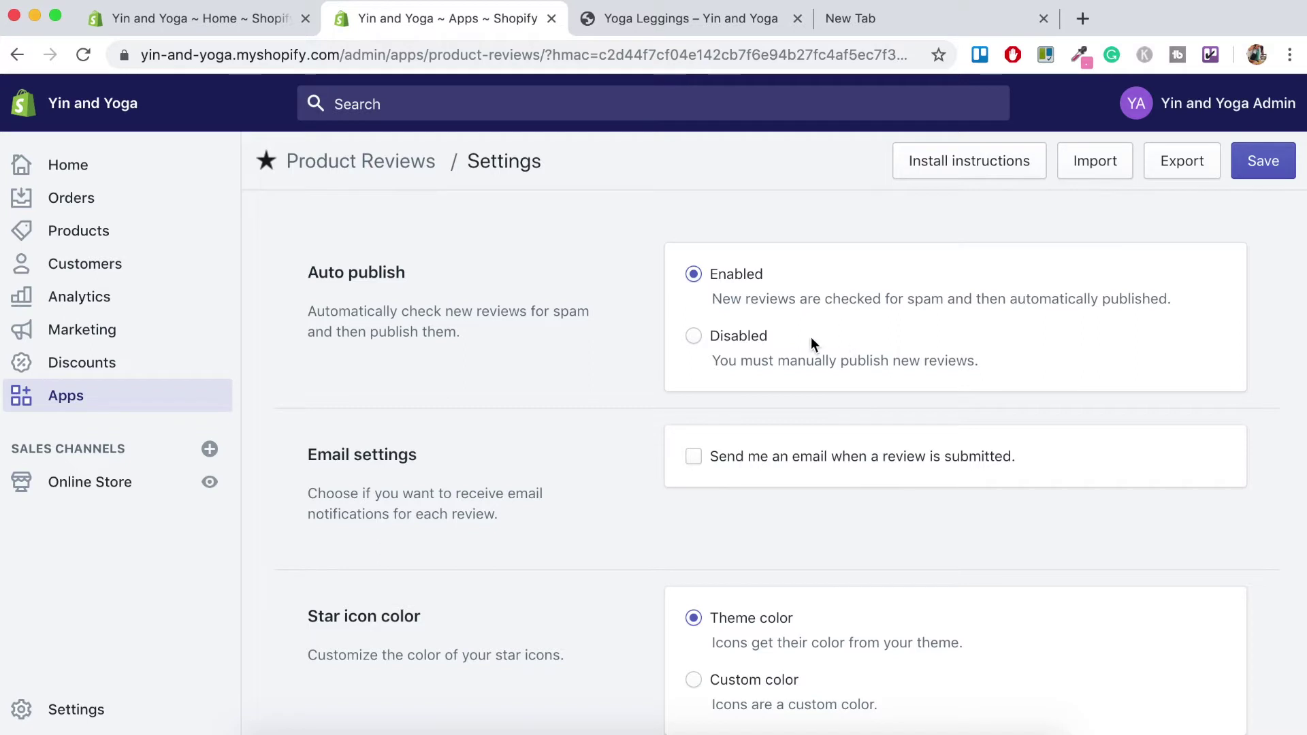
{"action": "left_click", "coordinate": [696, 341]}
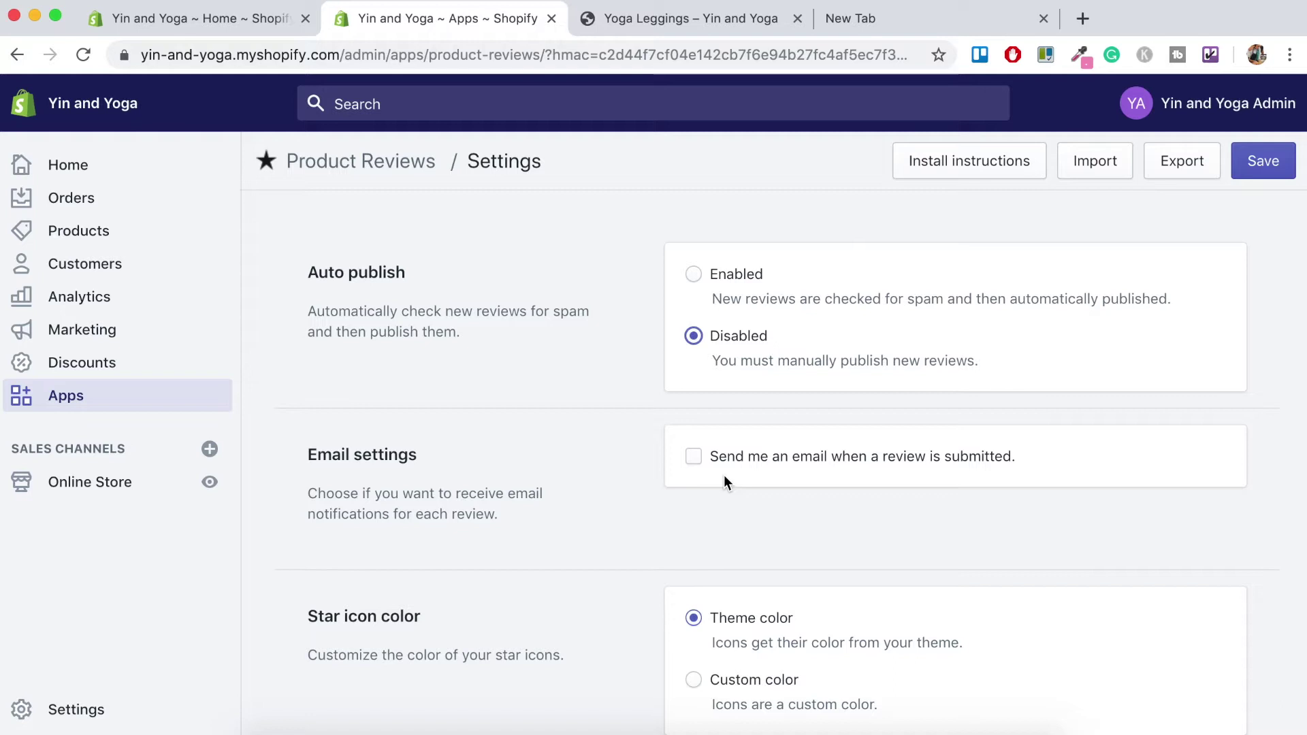
Enable email notifications for submitted reviews and switch star icons to a custom colour
{"action": "left_click", "coordinate": [694, 458]}
{"action": "scroll", "coordinate": [867, 571], "scroll_direction": "down", "scroll_amount": 1}
{"action": "scroll", "coordinate": [867, 573], "scroll_direction": "down", "scroll_amount": 1}
{"action": "scroll", "coordinate": [867, 573], "scroll_direction": "down", "scroll_amount": 2}
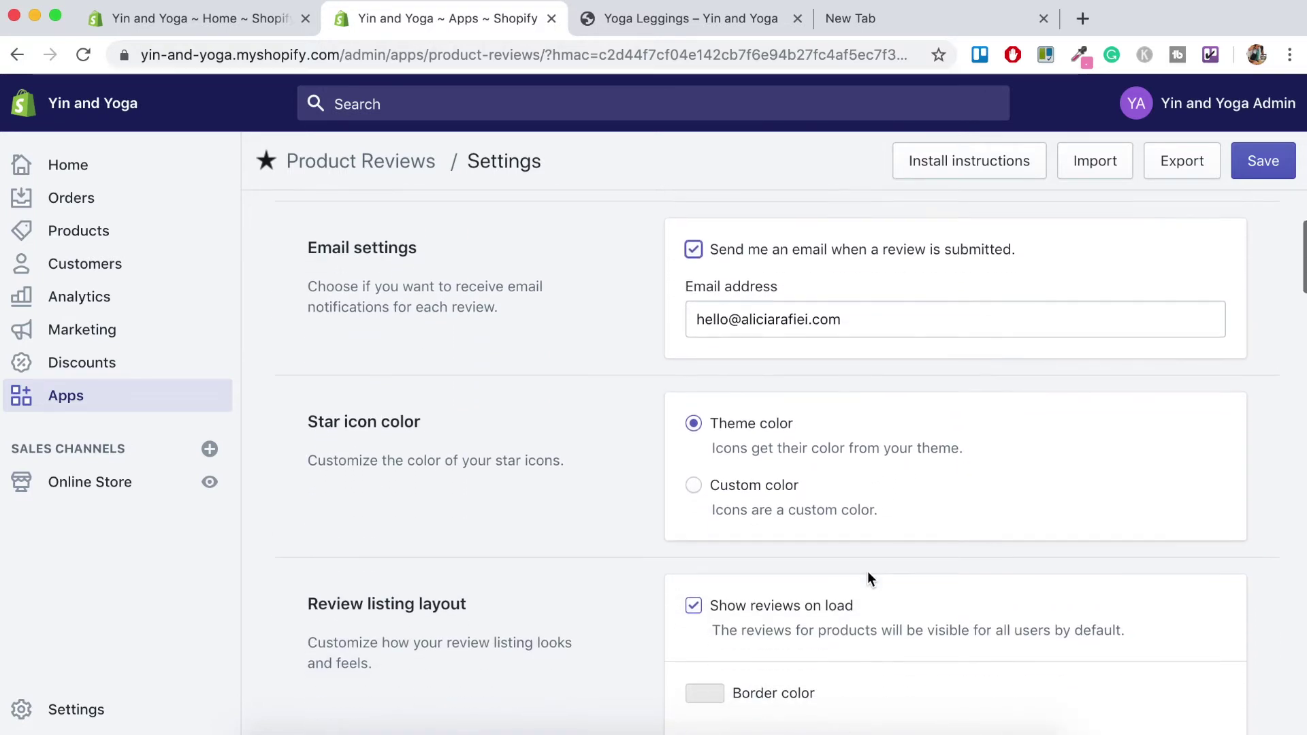
{"action": "scroll", "coordinate": [866, 573], "scroll_direction": "down", "scroll_amount": 1}
{"action": "scroll", "coordinate": [867, 574], "scroll_direction": "down", "scroll_amount": 1}
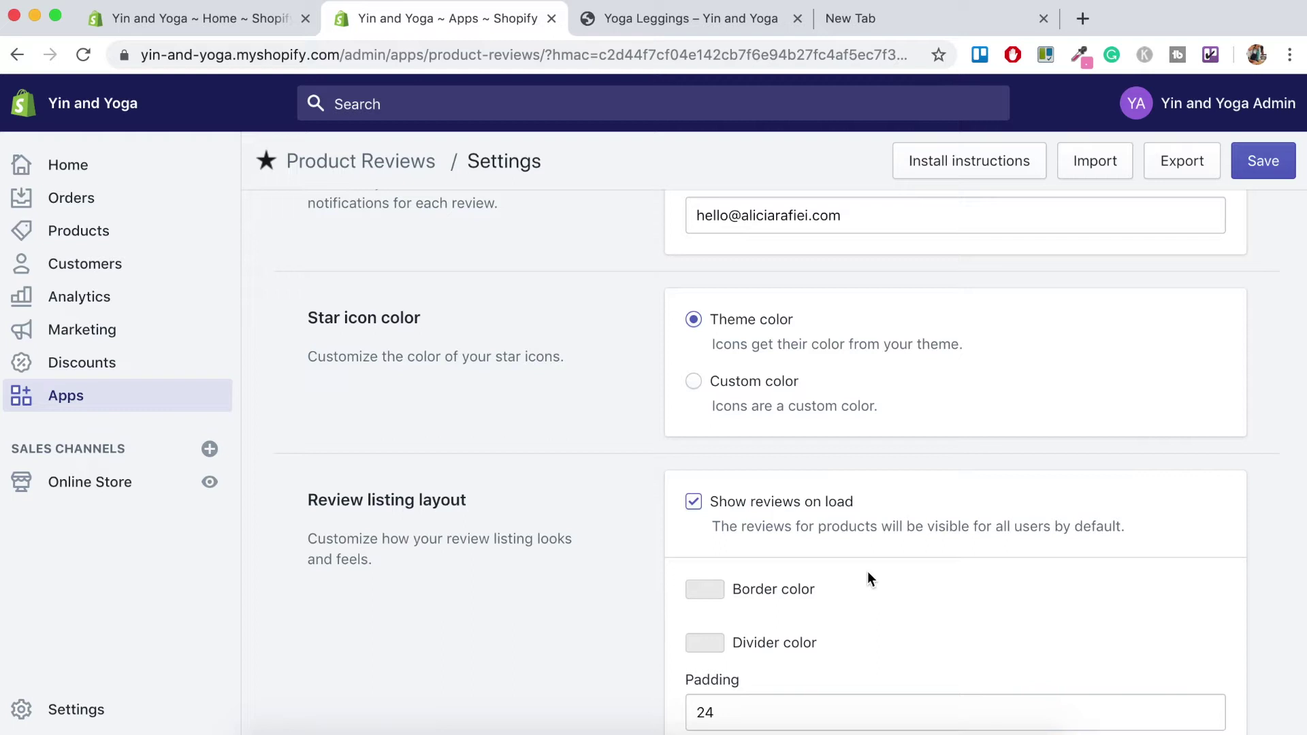
{"action": "left_click", "coordinate": [694, 383]}
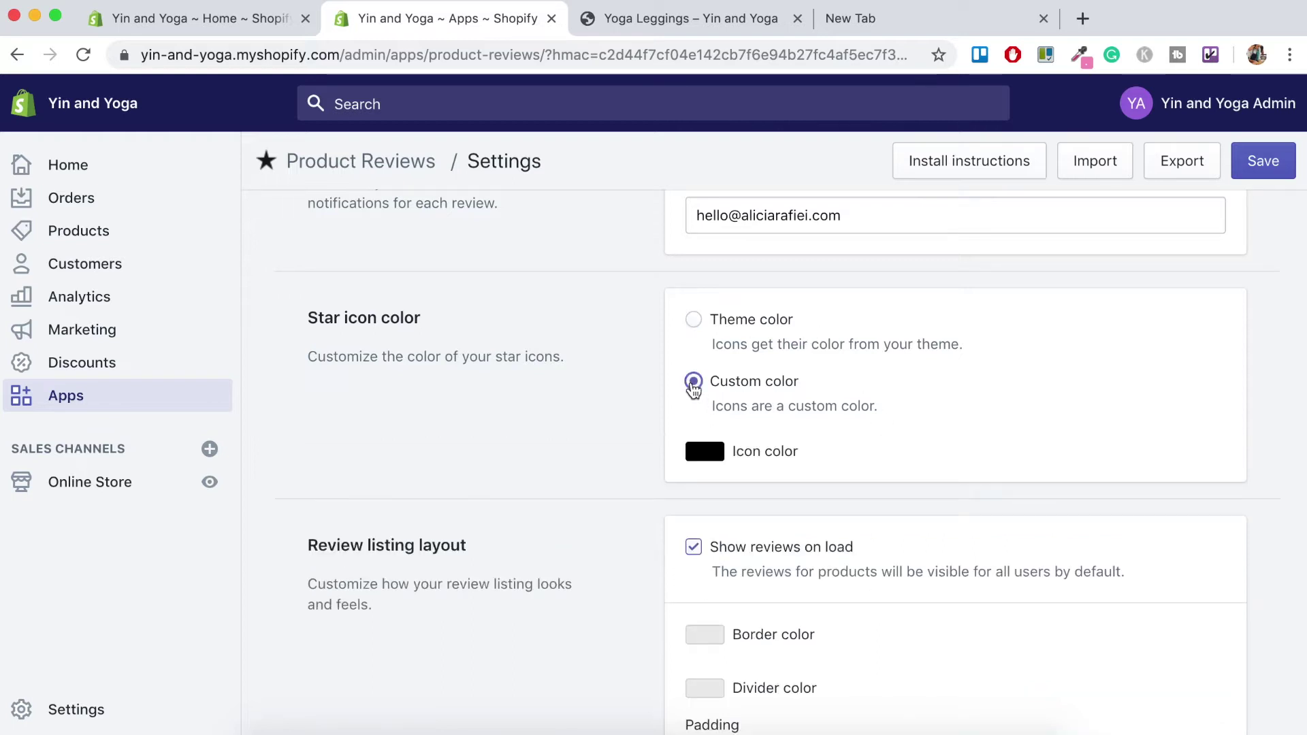
Set the star icon colour to light purple #ae7ff0 in the colour picker
{"action": "left_click", "coordinate": [704, 459]}
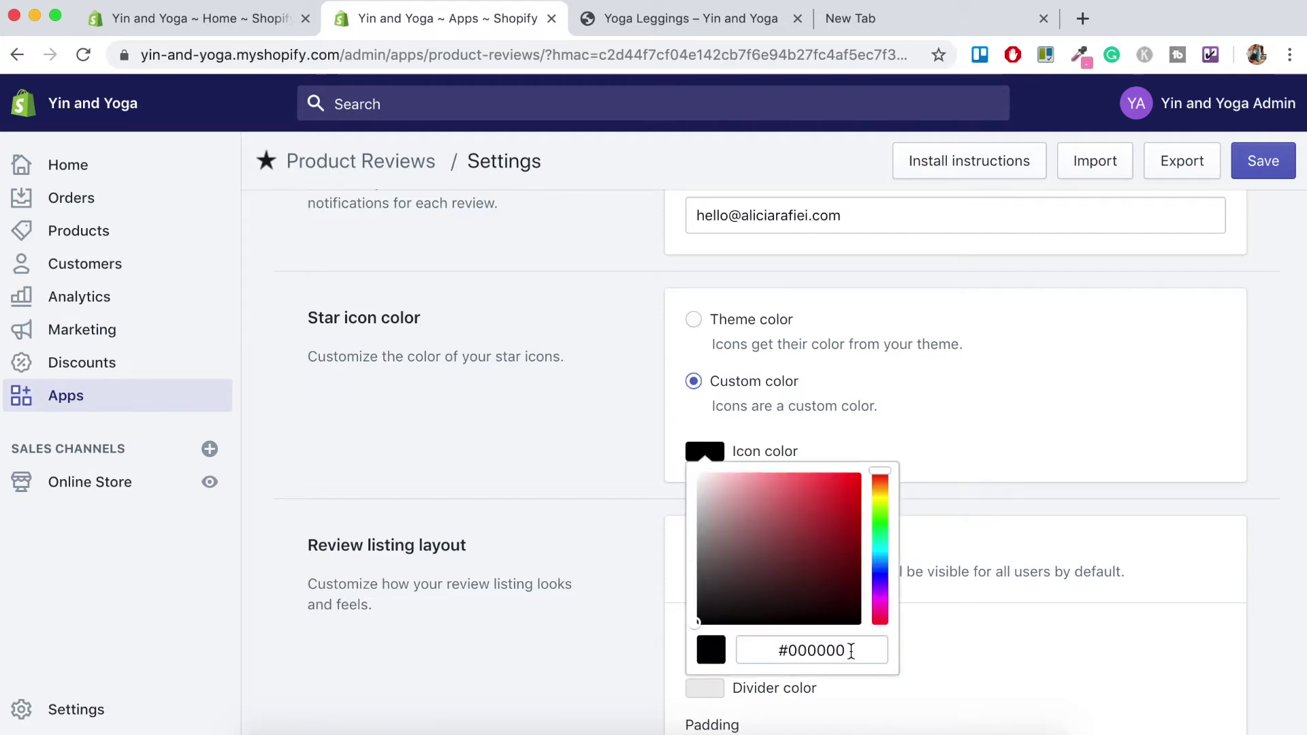
{"action": "left_click_drag", "start_coordinate": [860, 650], "coordinate": [782, 654]}
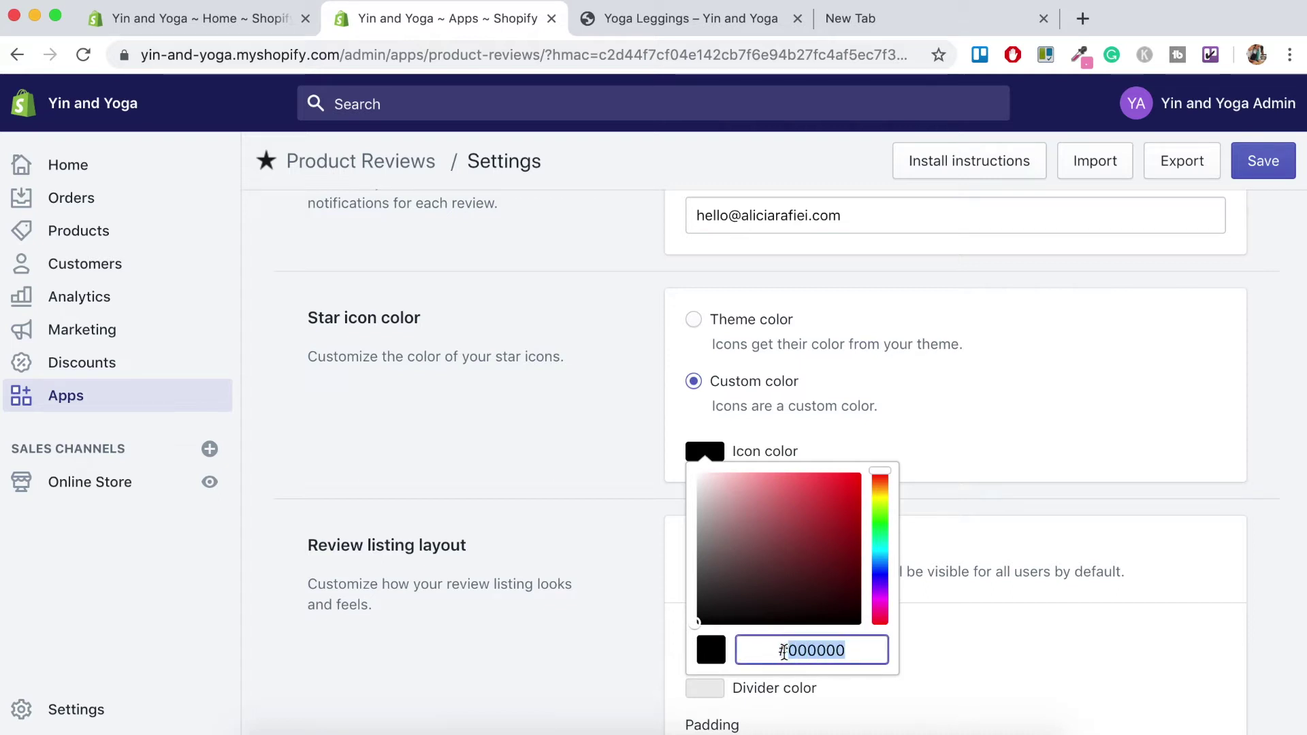
{"action": "left_click_drag", "start_coordinate": [882, 479], "coordinate": [889, 589]}
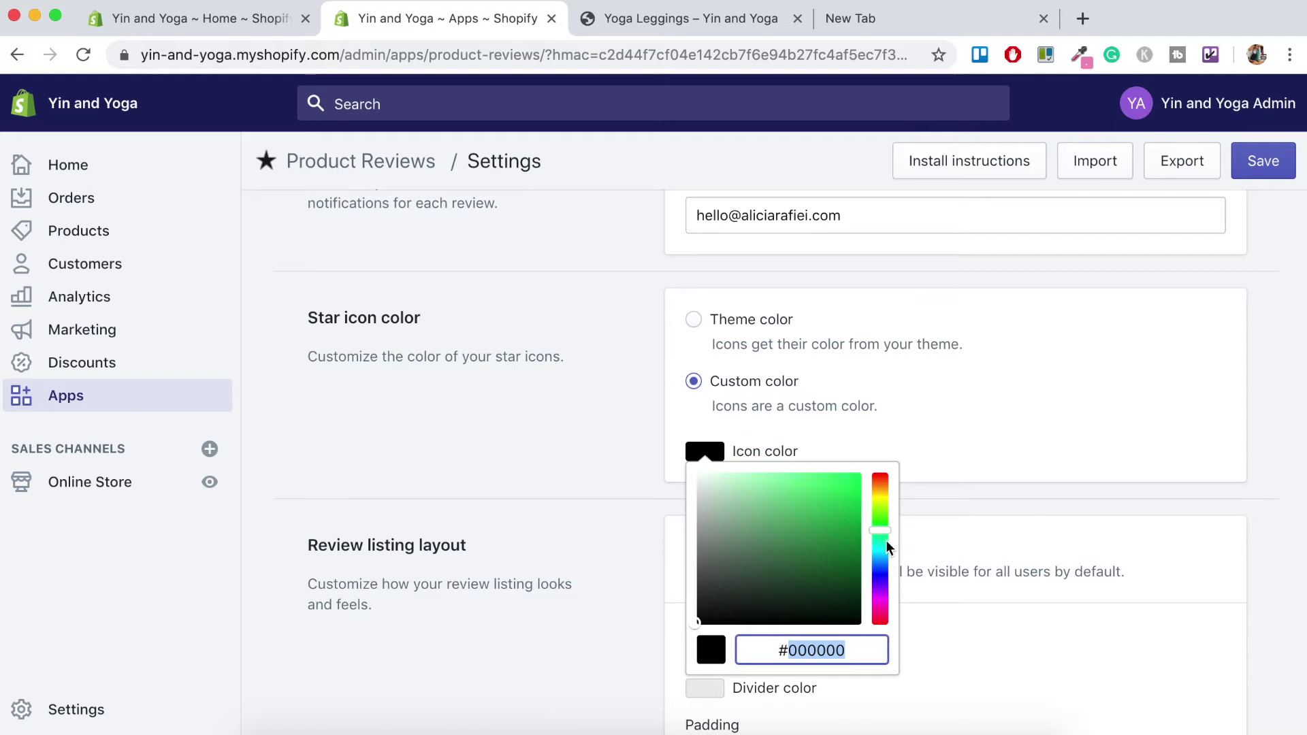
{"action": "left_click_drag", "start_coordinate": [889, 589], "coordinate": [884, 584]}
{"action": "left_click", "coordinate": [774, 488]}
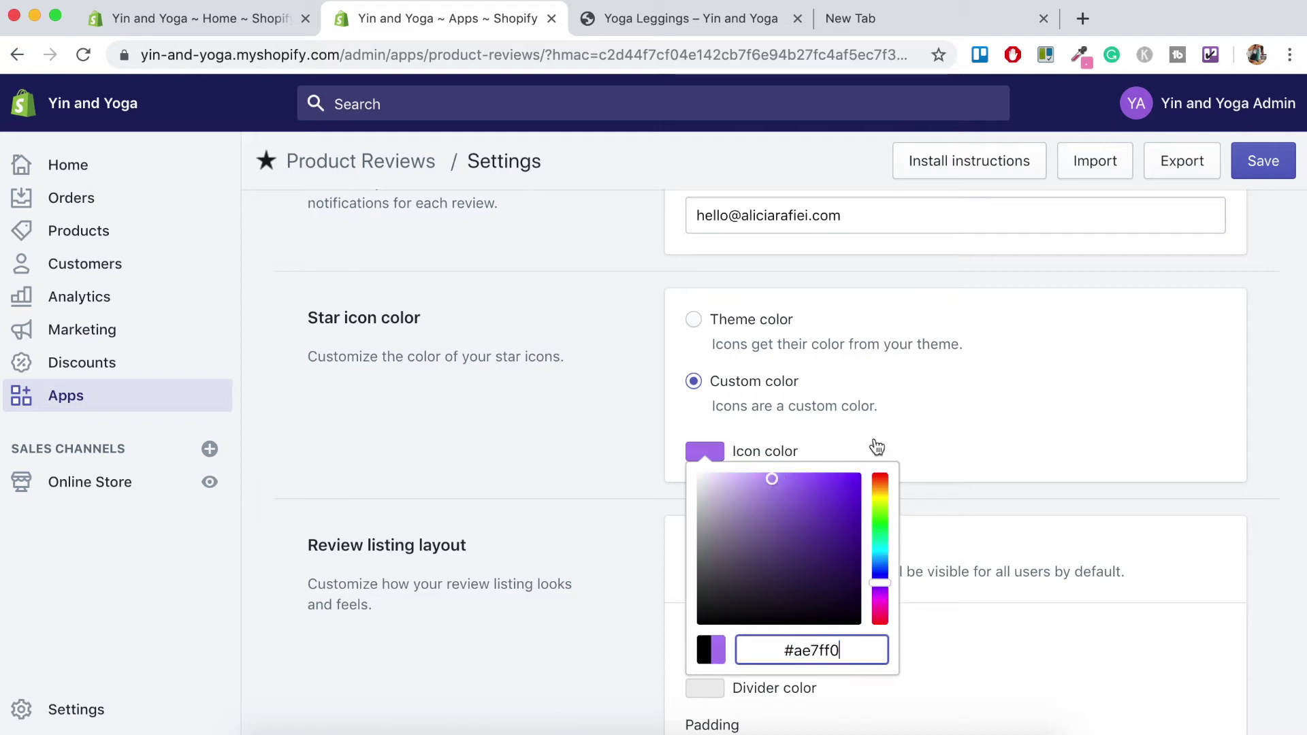
{"action": "scroll", "coordinate": [846, 542], "scroll_direction": "down", "scroll_amount": 5}
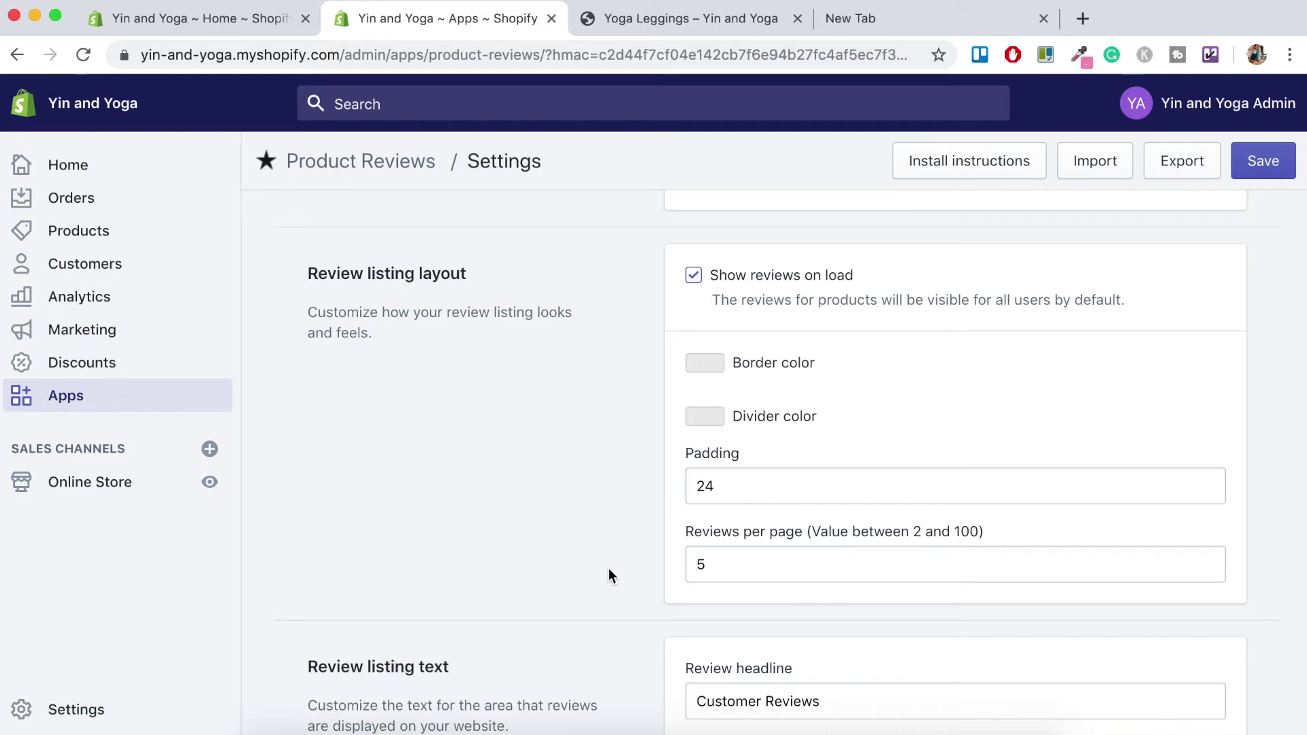
{"action": "scroll", "coordinate": [607, 577], "scroll_direction": "down", "scroll_amount": 1}
{"action": "scroll", "coordinate": [607, 577], "scroll_direction": "down", "scroll_amount": 2}
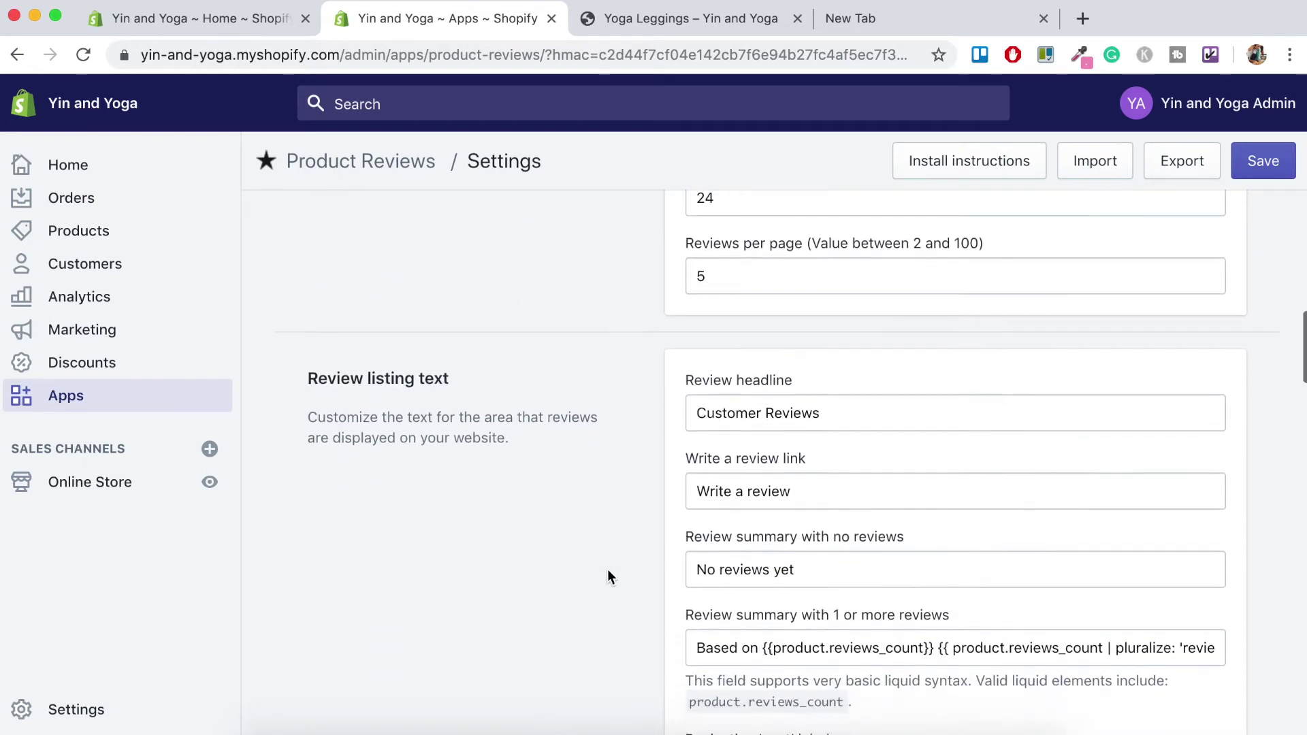
{"action": "scroll", "coordinate": [608, 577], "scroll_direction": "down", "scroll_amount": 2}
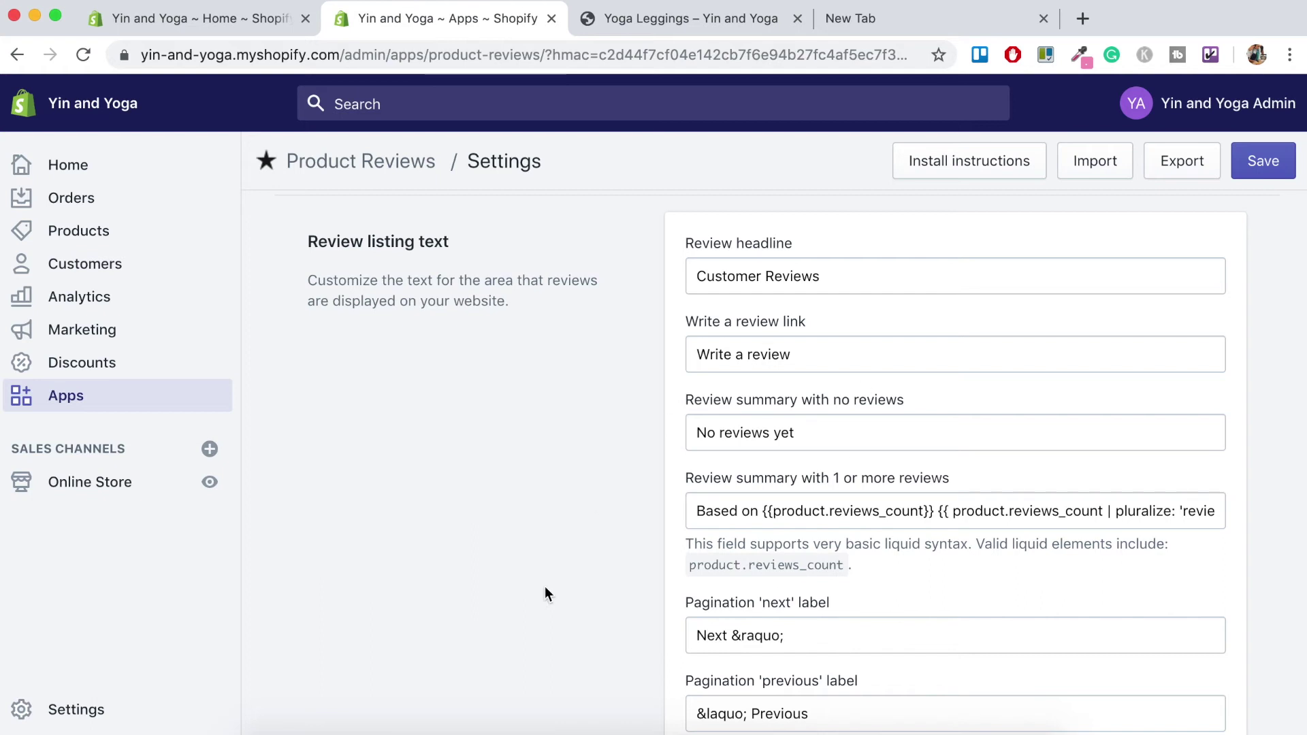
{"action": "scroll", "coordinate": [542, 667], "scroll_direction": "down", "scroll_amount": 2}
{"action": "scroll", "coordinate": [541, 667], "scroll_direction": "down", "scroll_amount": 2}
{"action": "scroll", "coordinate": [541, 666], "scroll_direction": "down", "scroll_amount": 2}
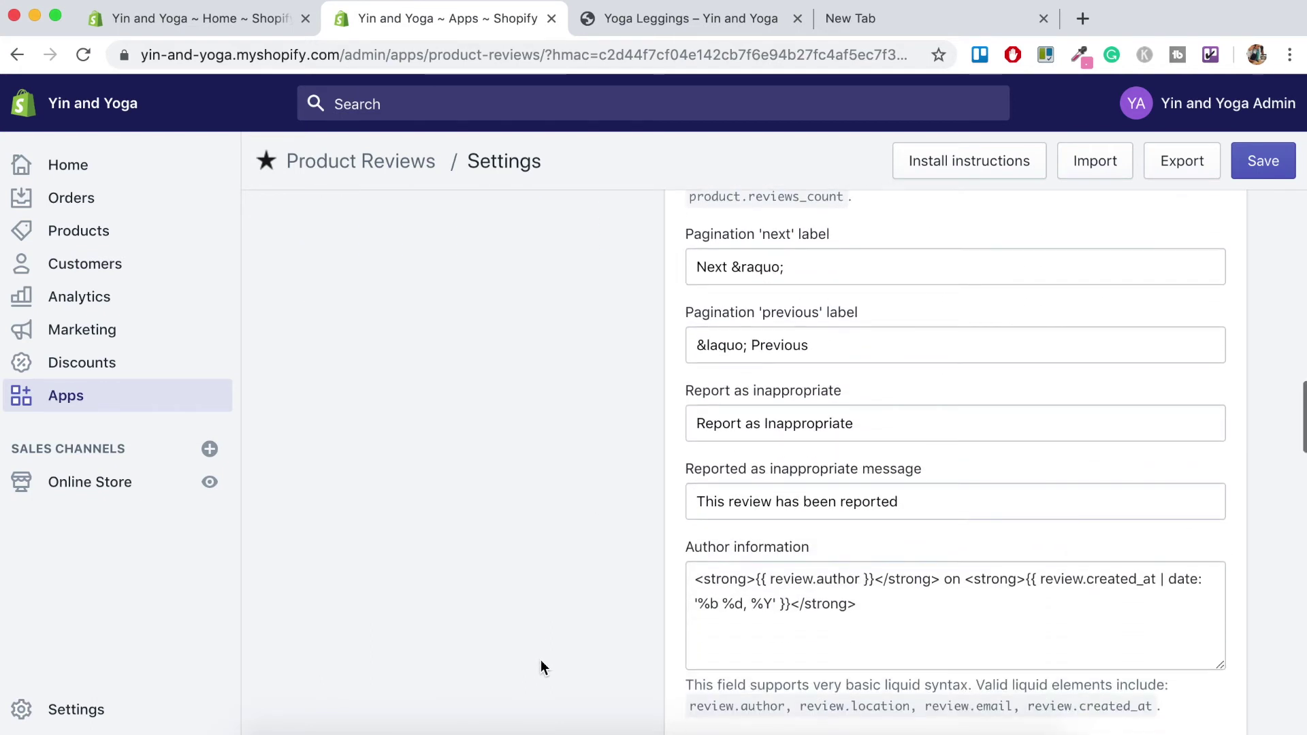
{"action": "scroll", "coordinate": [541, 667], "scroll_direction": "down", "scroll_amount": 2}
{"action": "scroll", "coordinate": [542, 668], "scroll_direction": "down", "scroll_amount": 1}
{"action": "scroll", "coordinate": [539, 667], "scroll_direction": "down", "scroll_amount": 1}
{"action": "scroll", "coordinate": [540, 668], "scroll_direction": "down", "scroll_amount": 1}
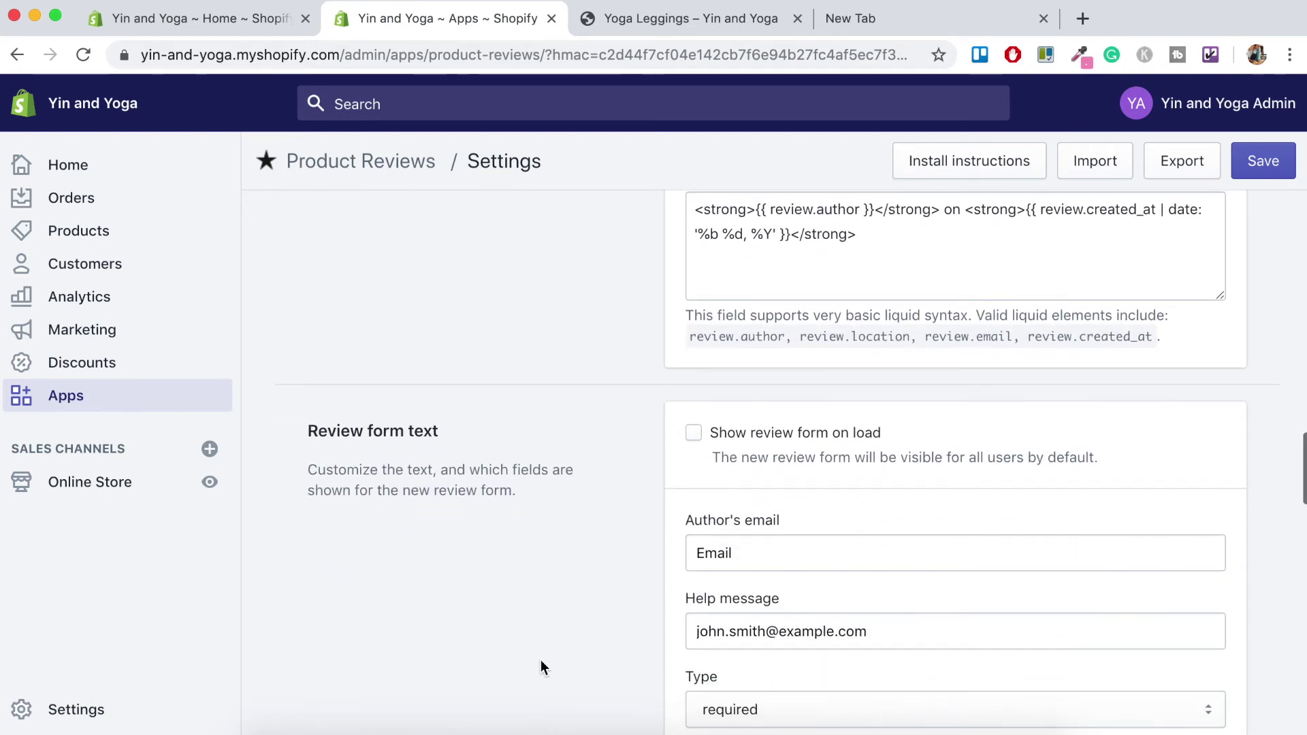
{"action": "scroll", "coordinate": [540, 667], "scroll_direction": "down", "scroll_amount": 2}
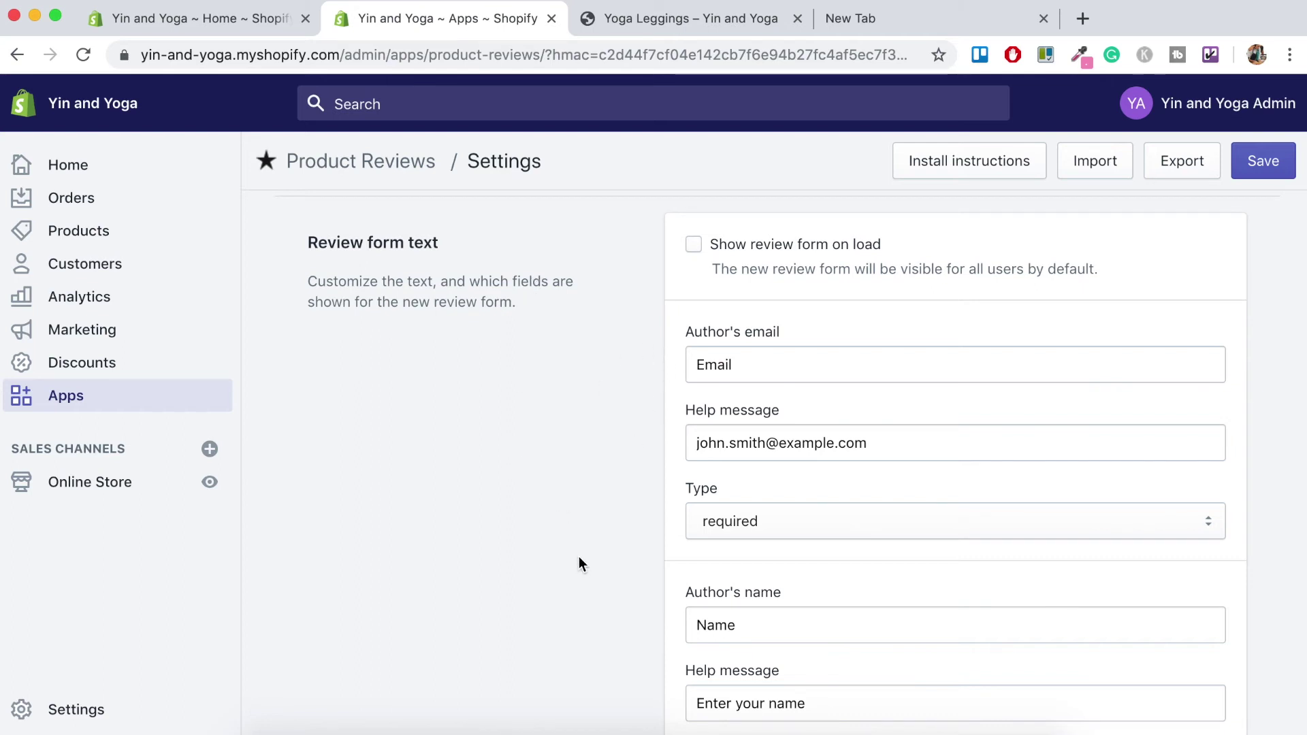
{"action": "scroll", "coordinate": [580, 557], "scroll_direction": "down", "scroll_amount": 1}
{"action": "scroll", "coordinate": [578, 558], "scroll_direction": "down", "scroll_amount": 1}
{"action": "scroll", "coordinate": [579, 559], "scroll_direction": "down", "scroll_amount": 2}
{"action": "scroll", "coordinate": [579, 557], "scroll_direction": "down", "scroll_amount": 2}
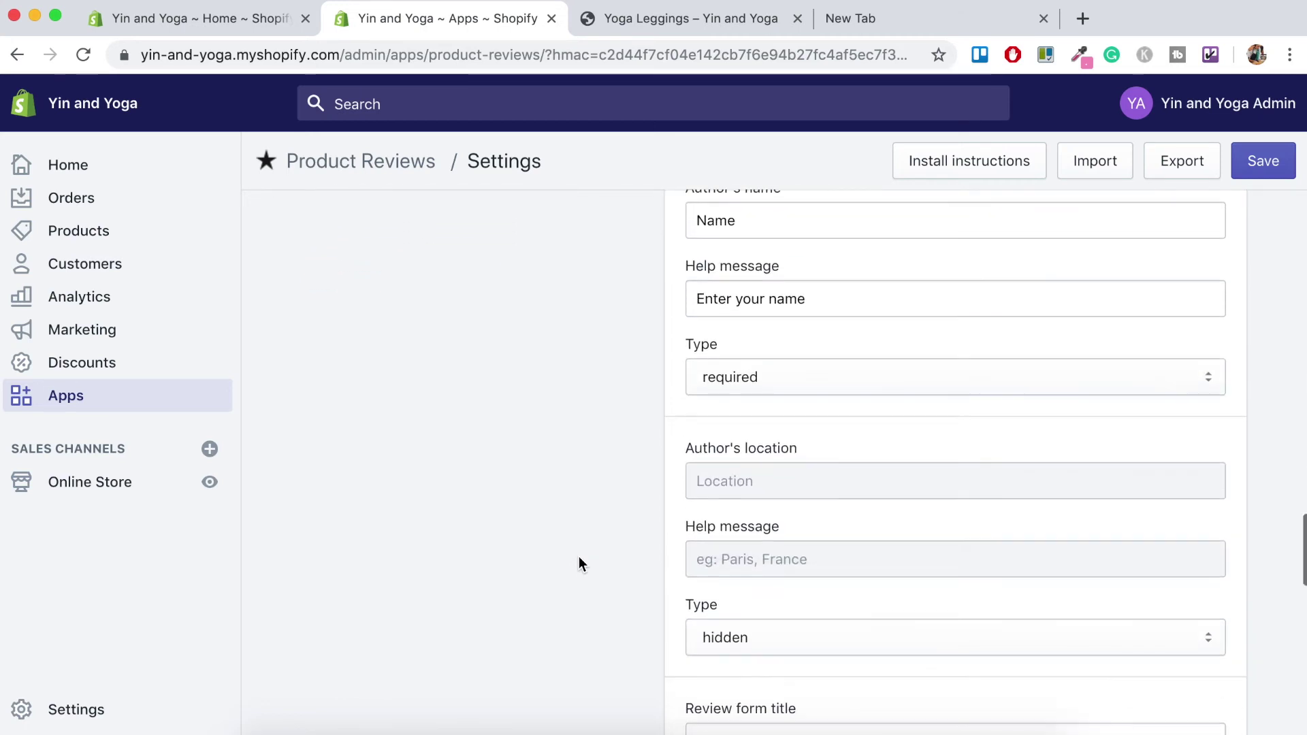
{"action": "scroll", "coordinate": [579, 556], "scroll_direction": "down", "scroll_amount": 5}
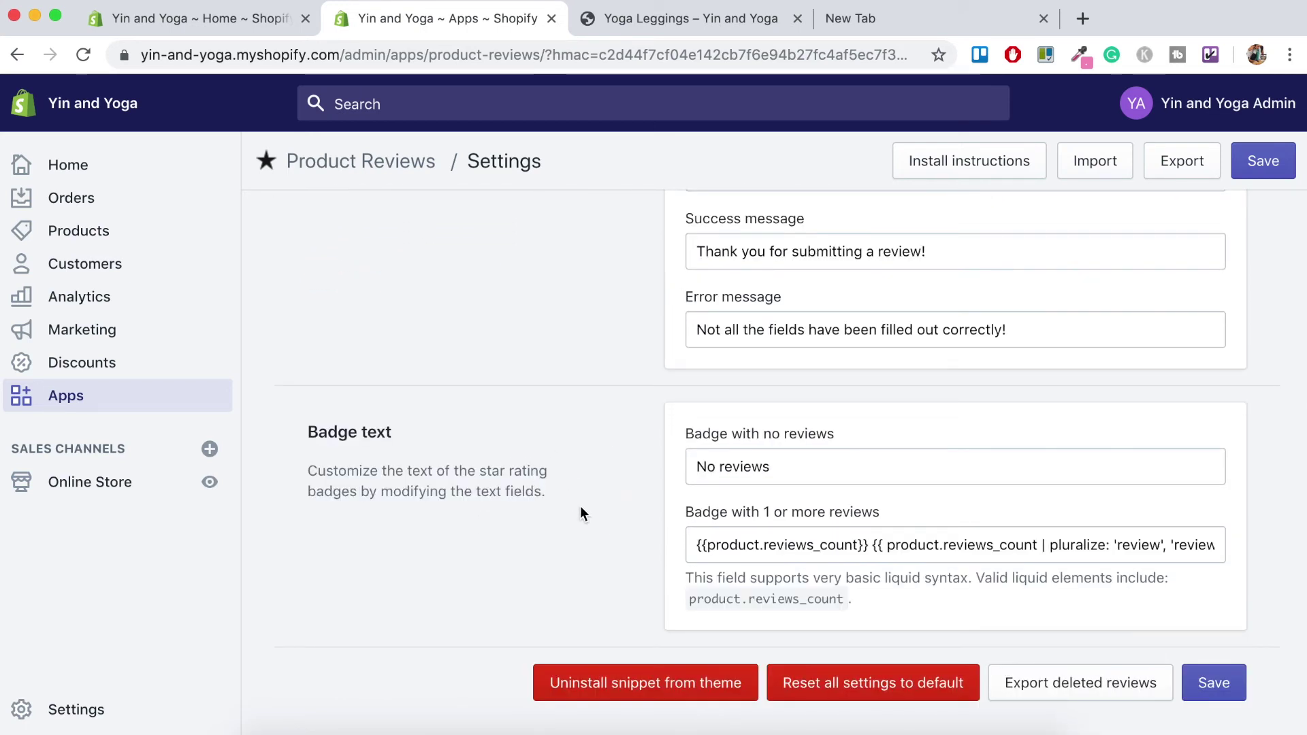